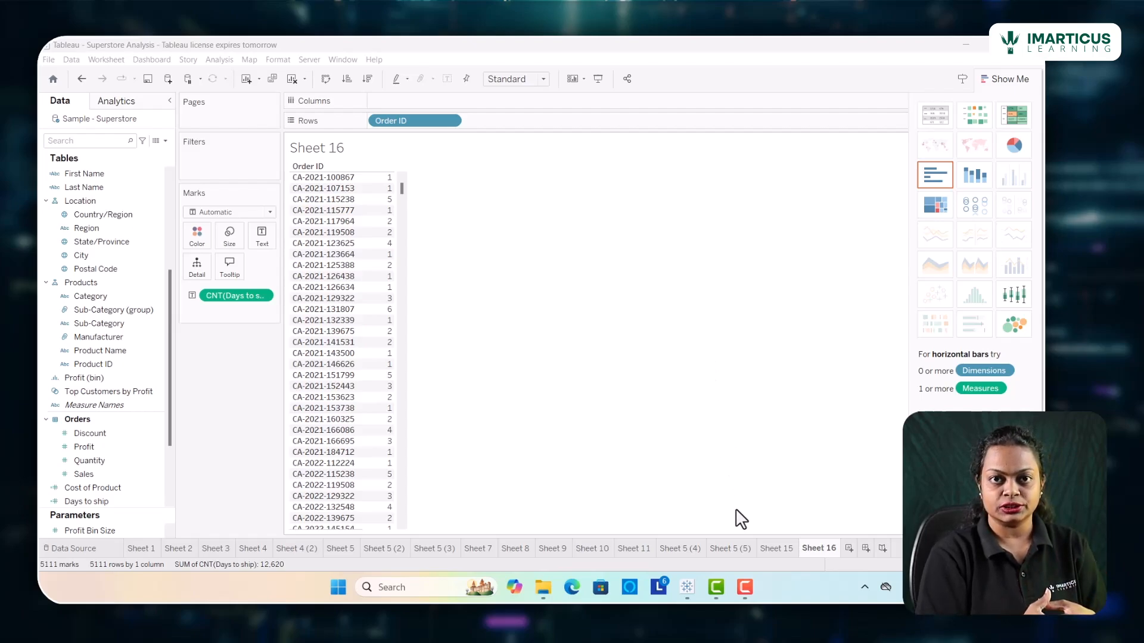
Create a new worksheet and place State/Province on its rows
left_click(744, 549)
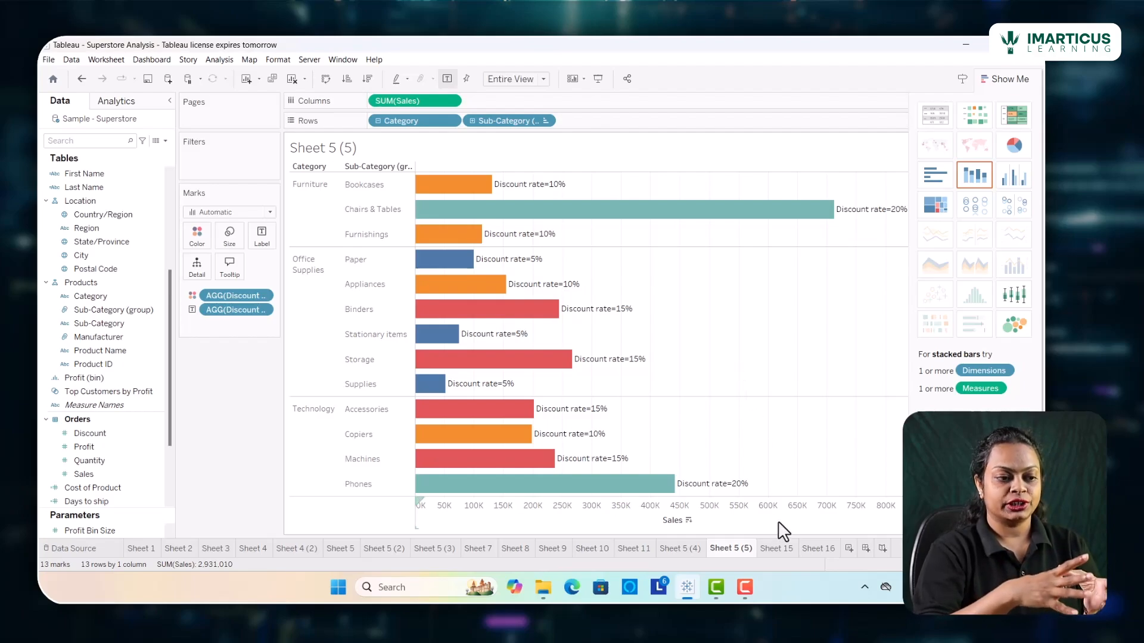
left_click(826, 552)
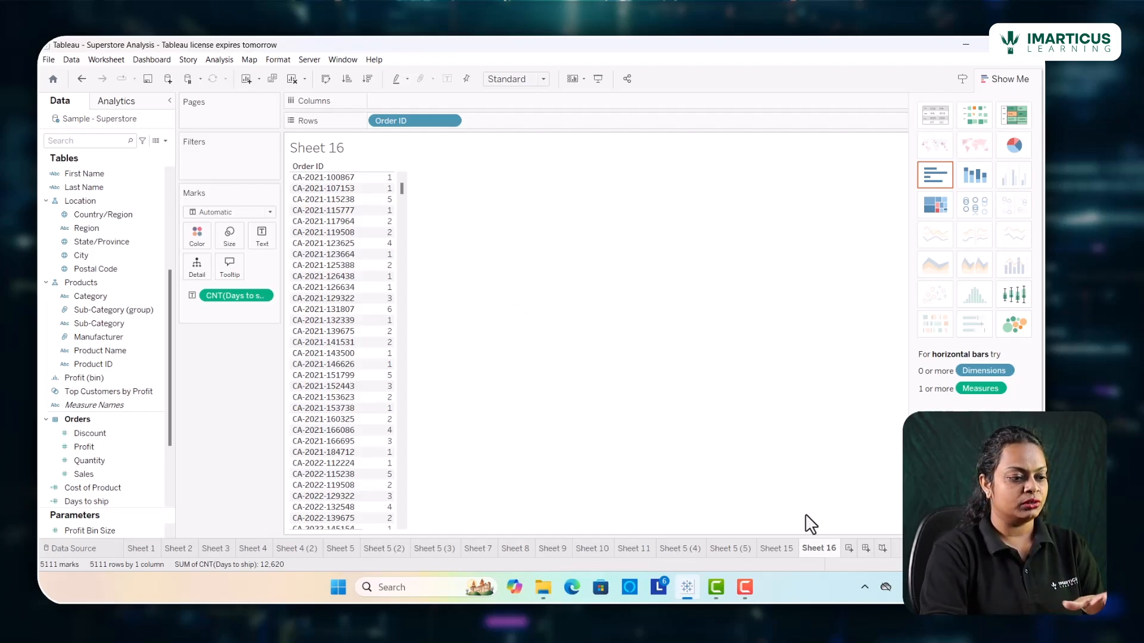
left_click(848, 548)
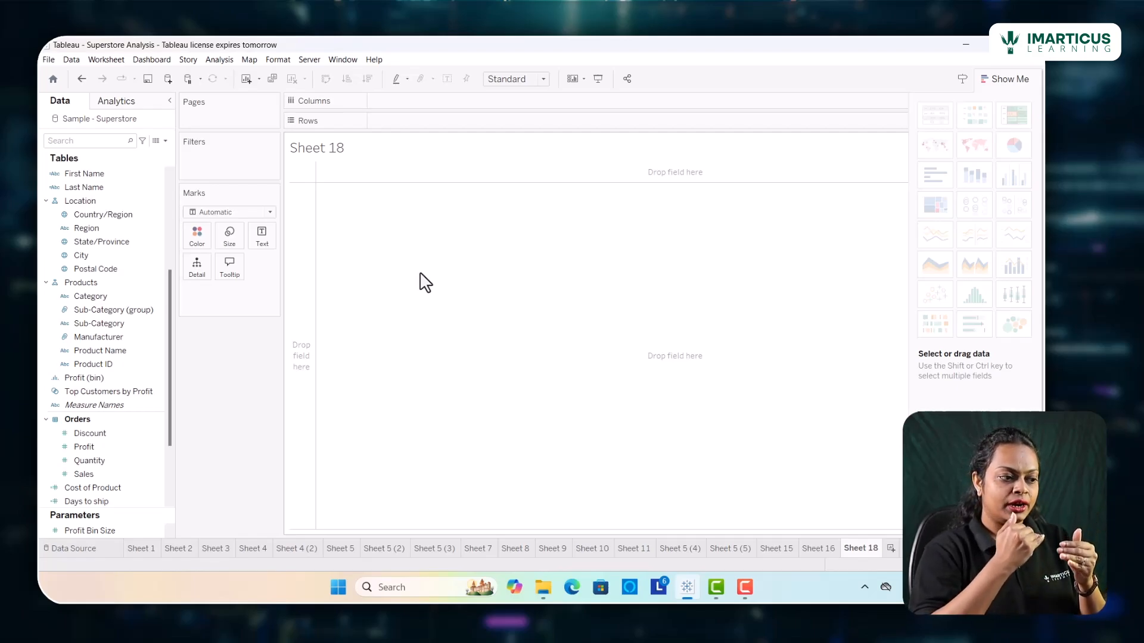
left_click(117, 244)
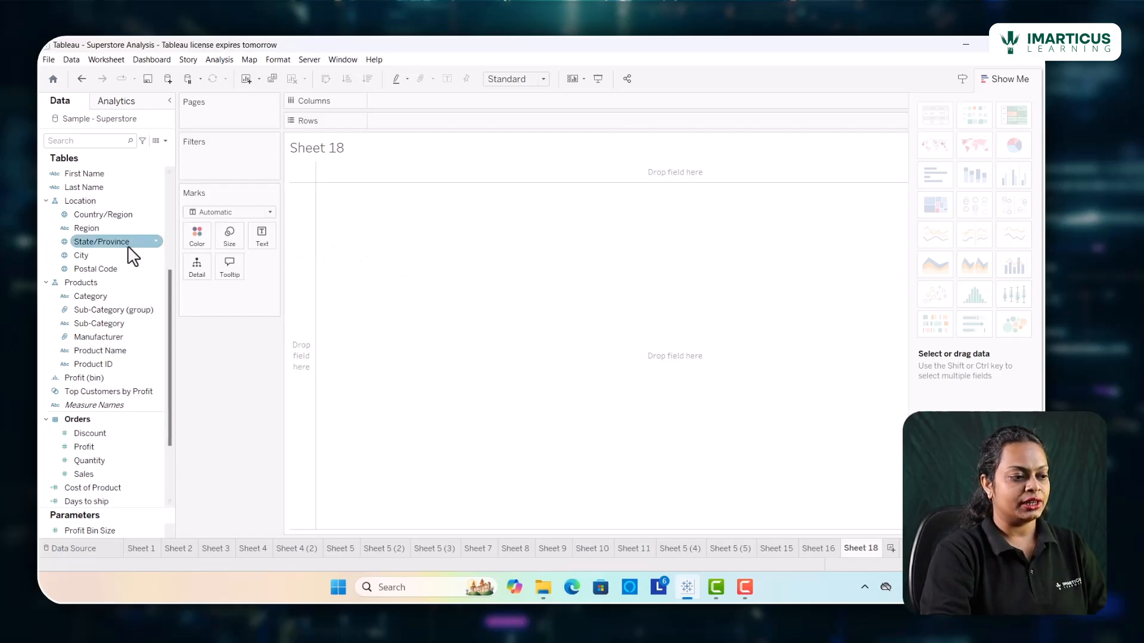
left_click_drag(117, 245, 420, 124)
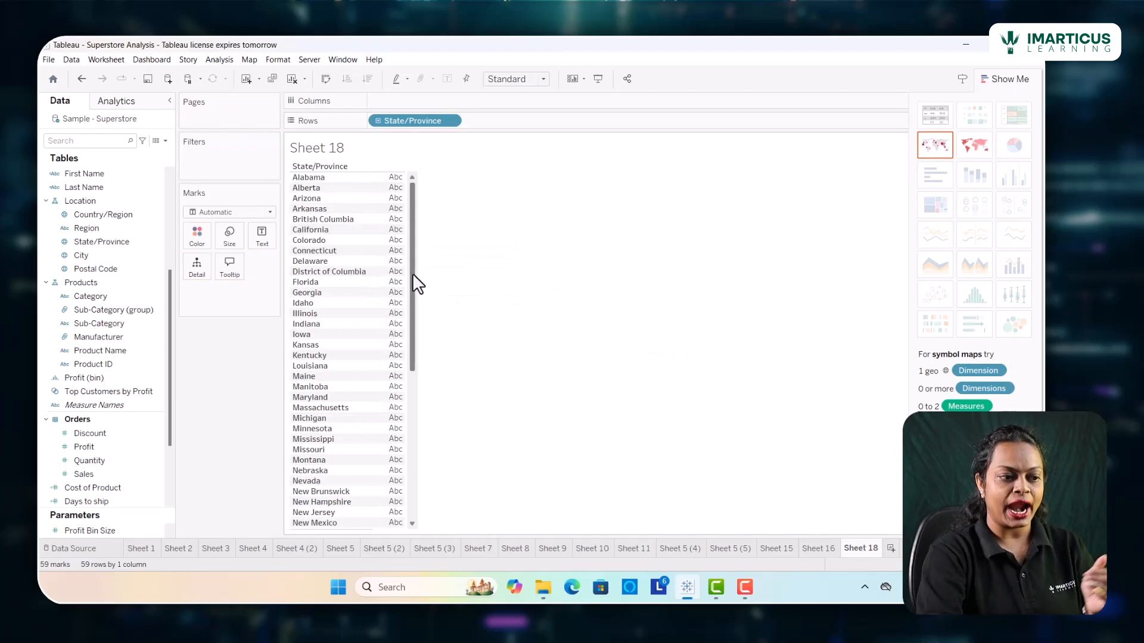
Add Sales for each state or province and display the view as a text table
mouse_move(412, 275)
left_mouse_down()
mouse_move(434, 450)
mouse_move(422, 255)
left_mouse_up()
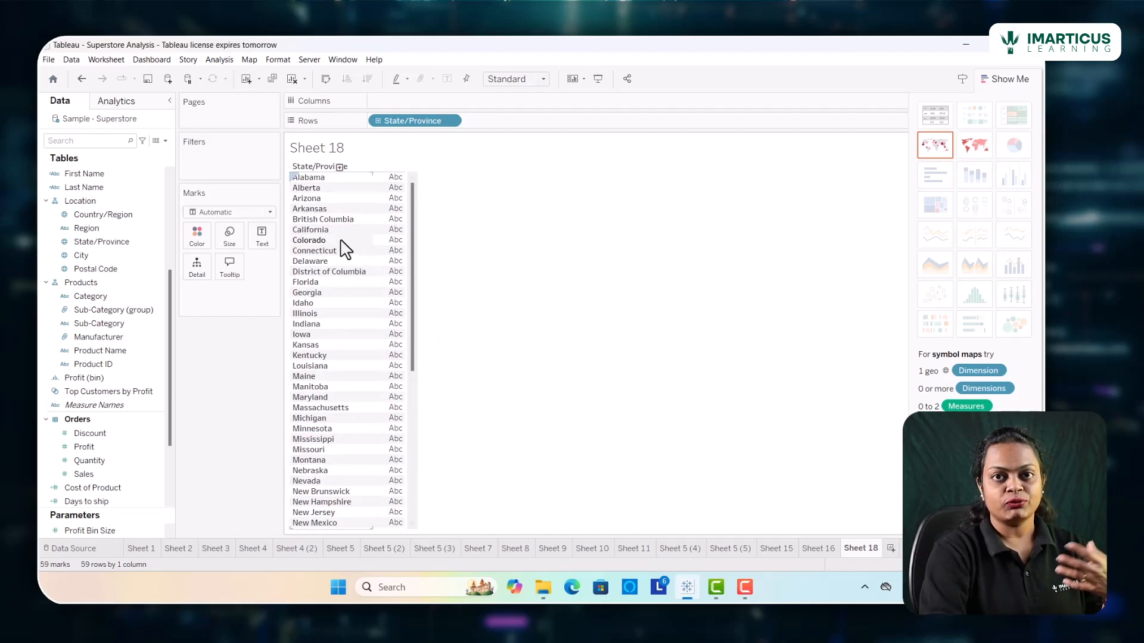
mouse_move(395, 192)
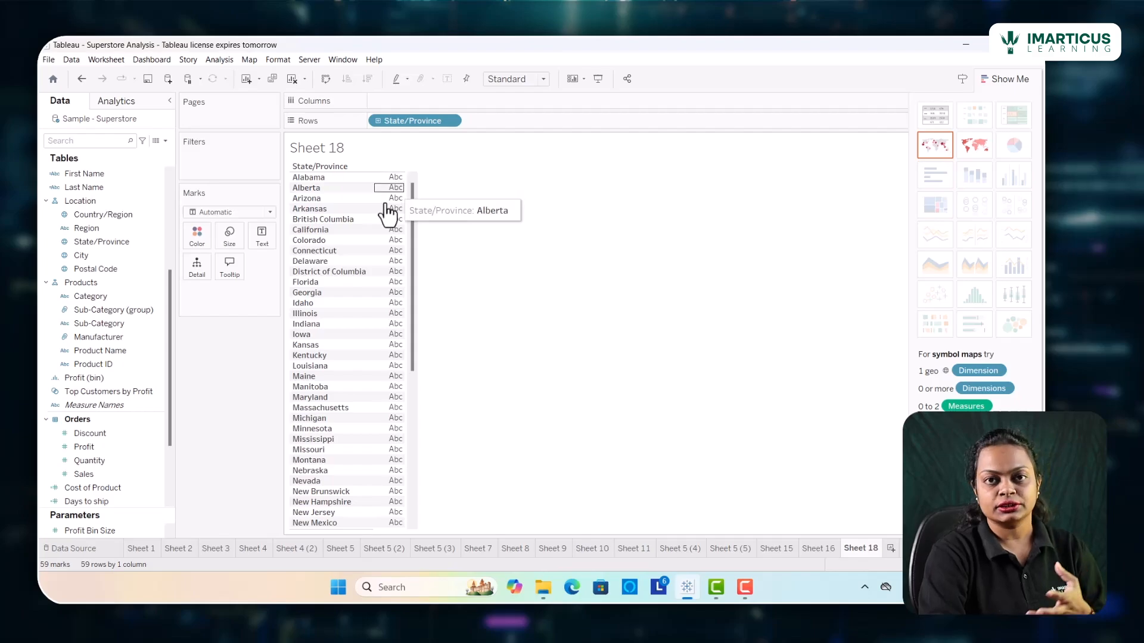
left_click_drag(90, 475, 429, 100)
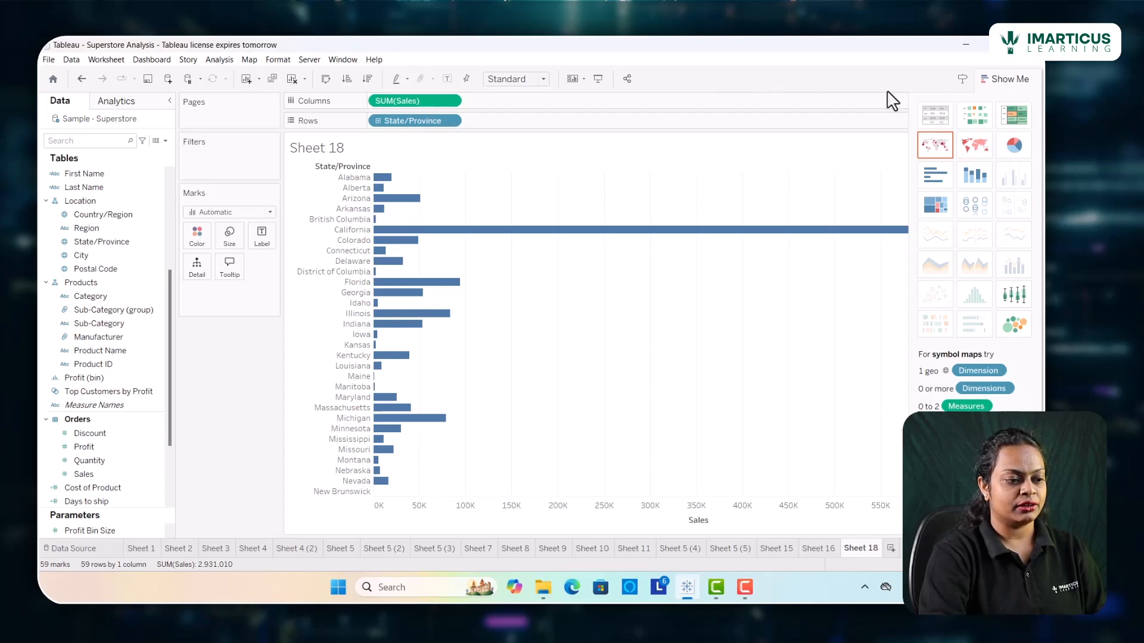
left_click(948, 121)
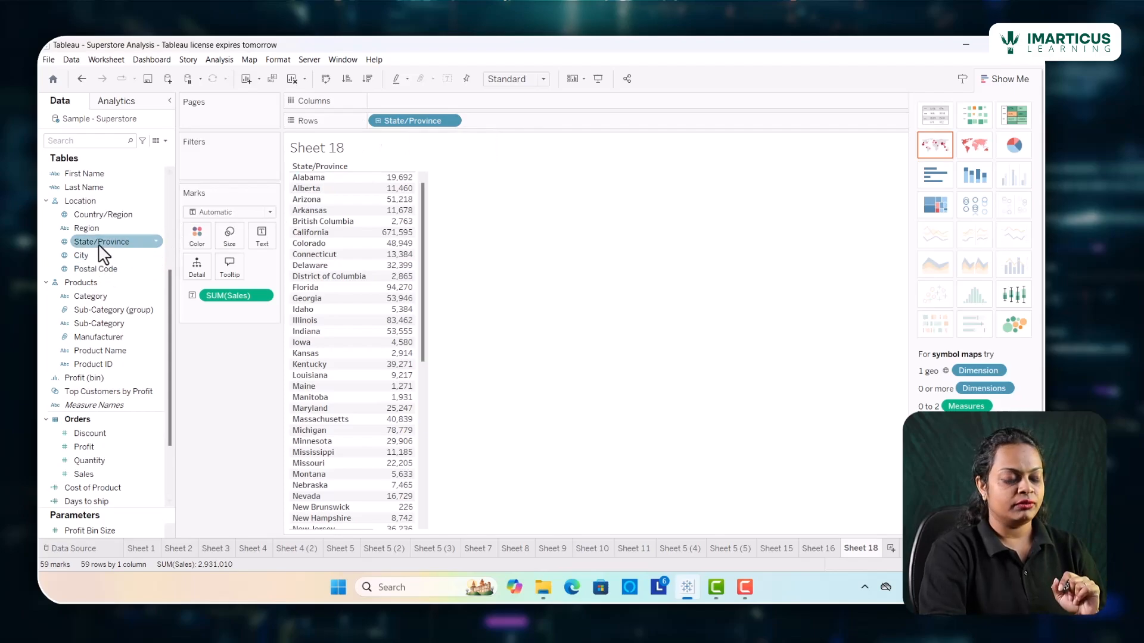
Start a filter on State/Province and clear all the values selected in its list
left_click_drag(96, 243, 210, 157)
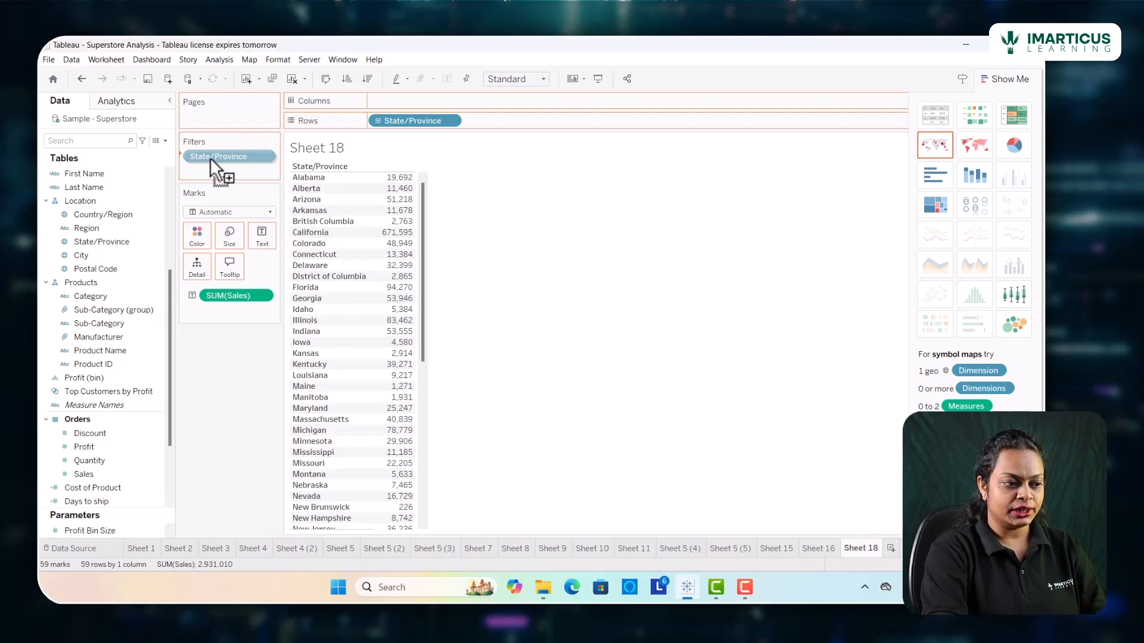
left_click_drag(210, 157, 210, 157)
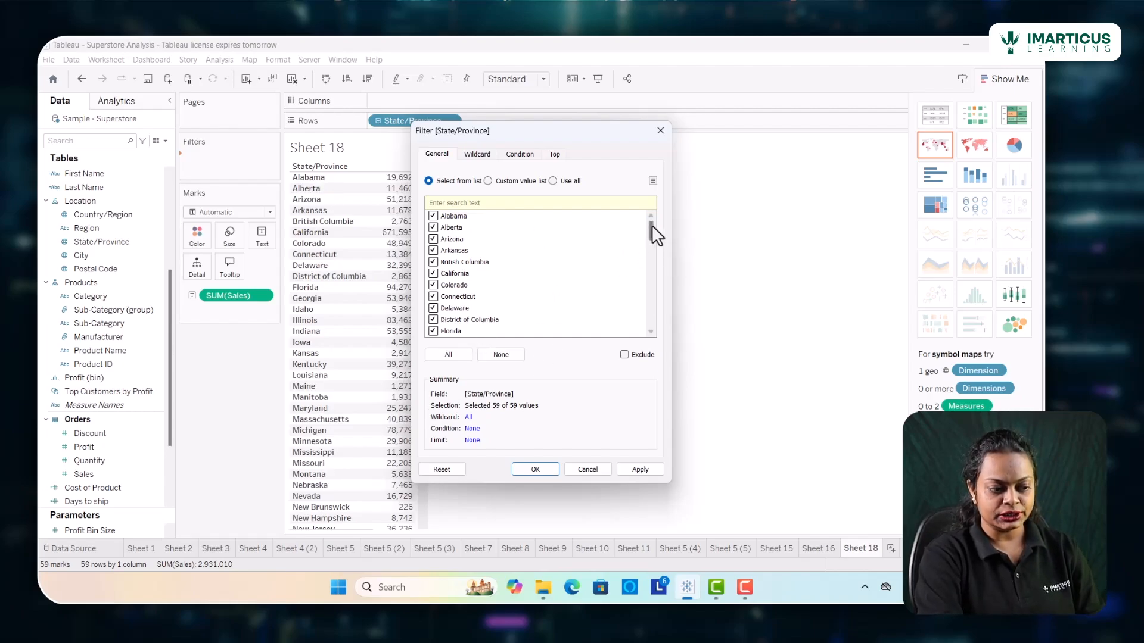
mouse_move(649, 225)
left_mouse_down()
mouse_move(648, 312)
mouse_move(653, 221)
left_mouse_up()
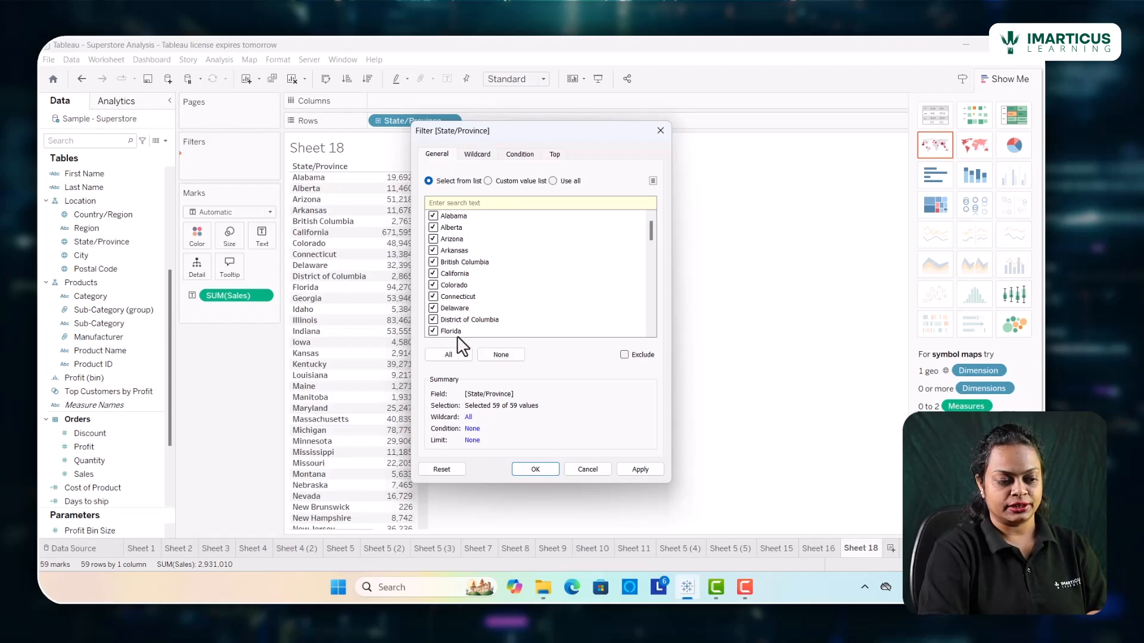
left_click(500, 355)
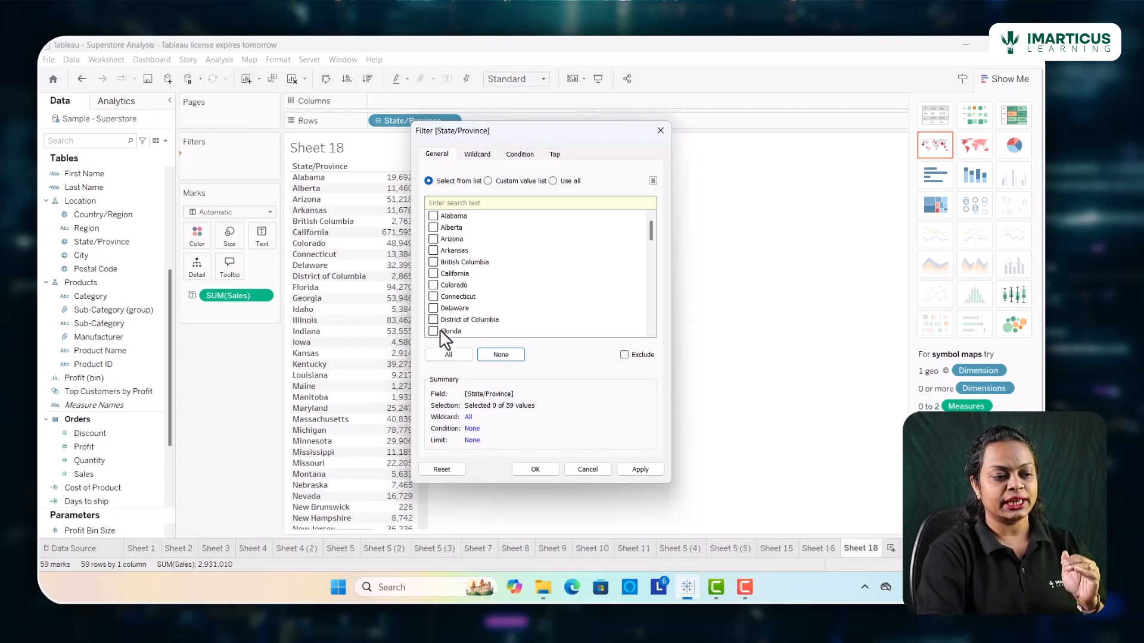
left_click(448, 355)
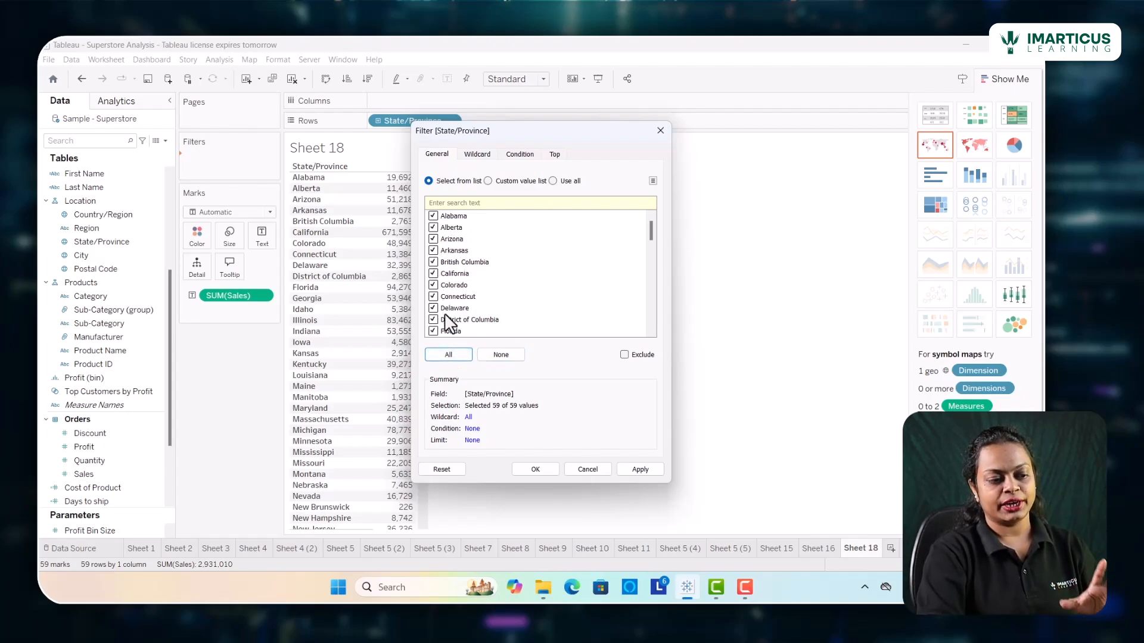
left_click(499, 355)
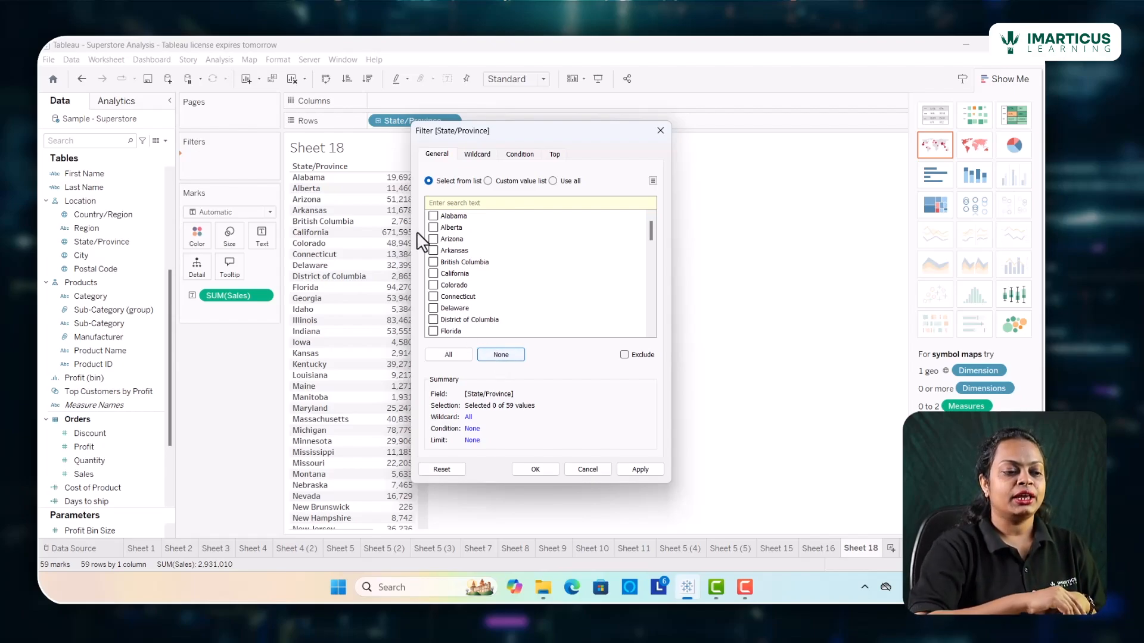
Select Arizona, California, Colorado and Delaware in the State/Province filter list
left_click(433, 239)
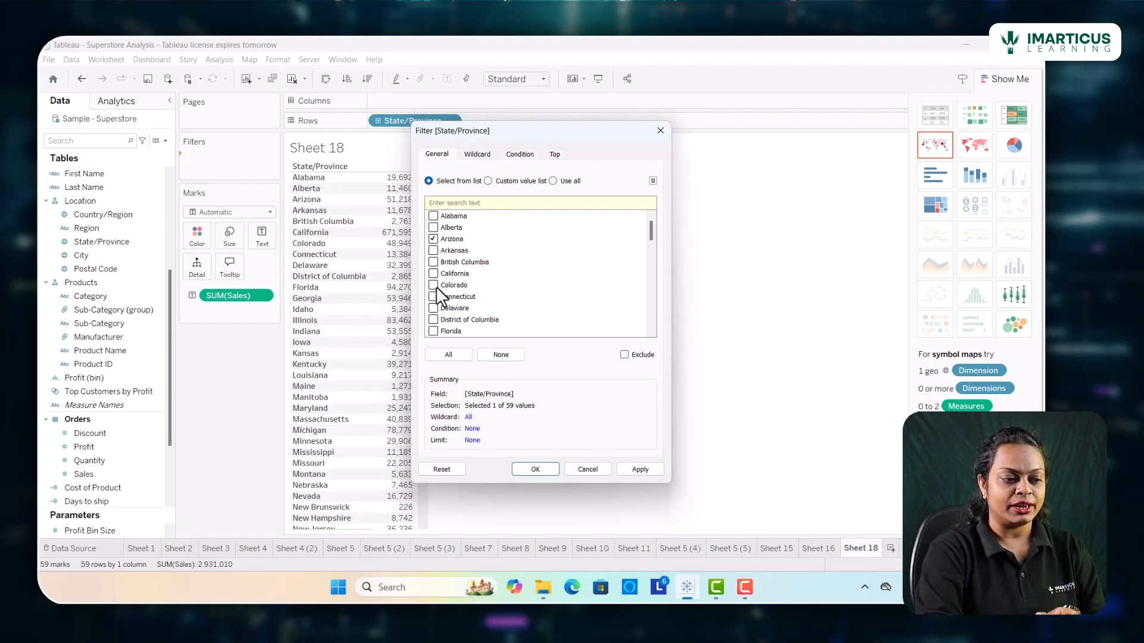
left_click(433, 273)
left_click(433, 285)
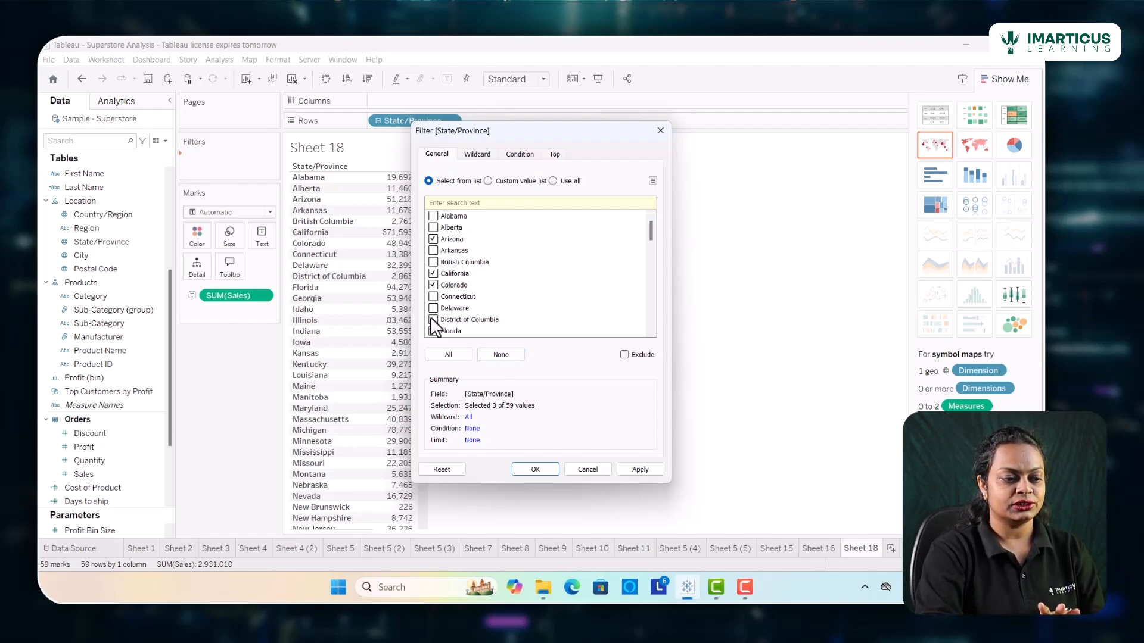
left_click(435, 308)
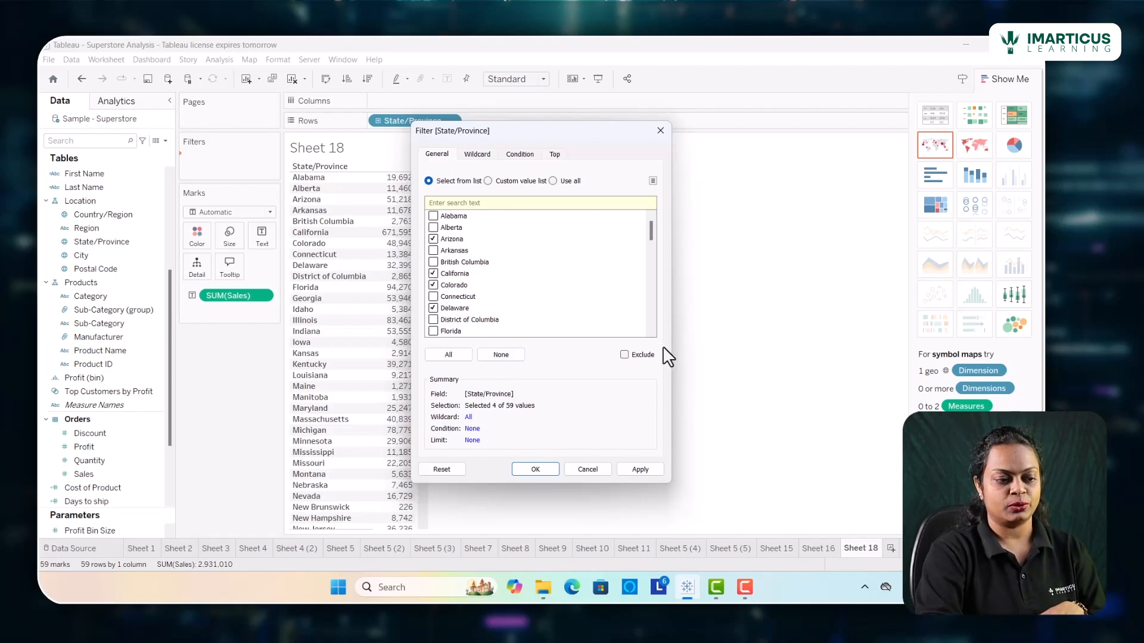
Try excluding the selected states from the filter and switch back to including them
left_click(625, 355)
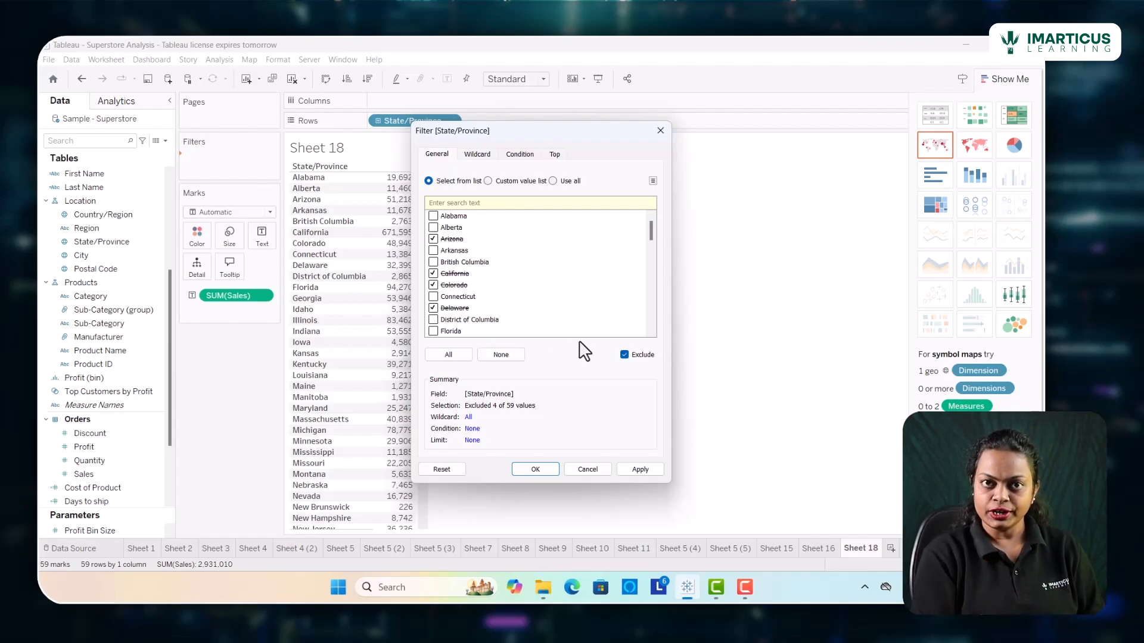
left_click(623, 357)
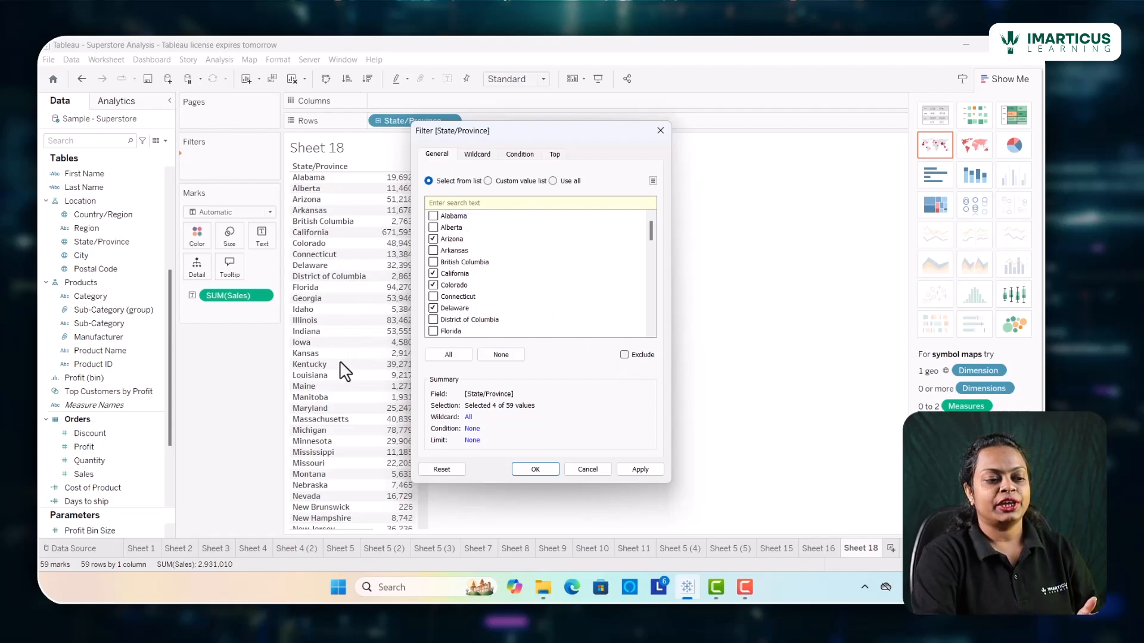
Add Alabama, Alberta, Florida, Georgia, Indiana, Kansas, Kentucky and Louisiana to the filter selection
left_click(434, 229)
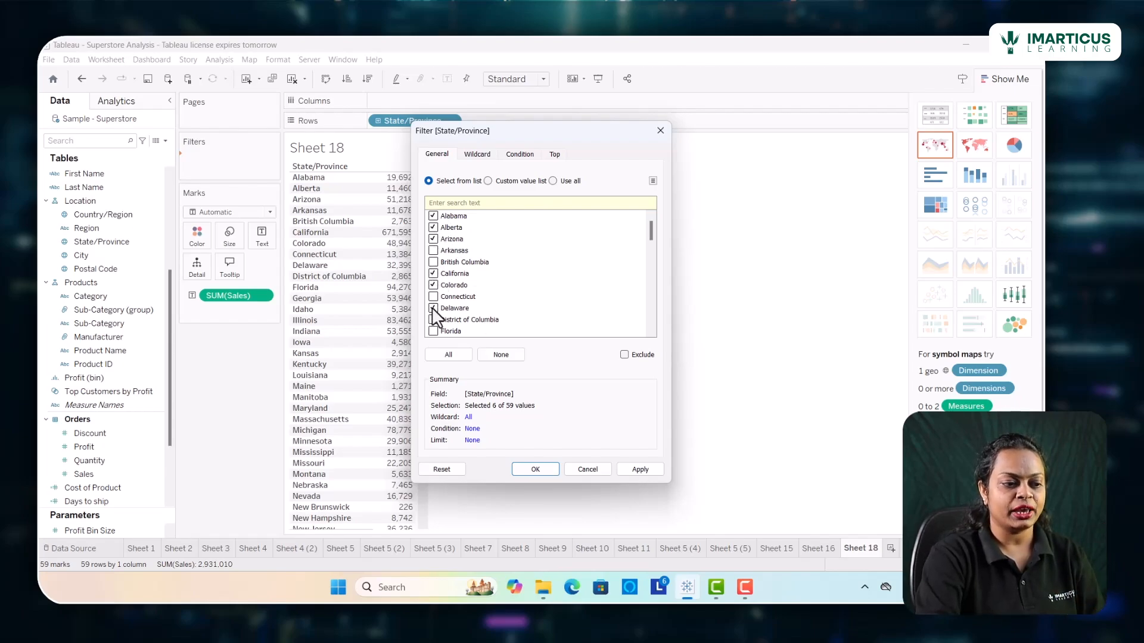
left_click(434, 331)
scroll(472, 316, "down", 3)
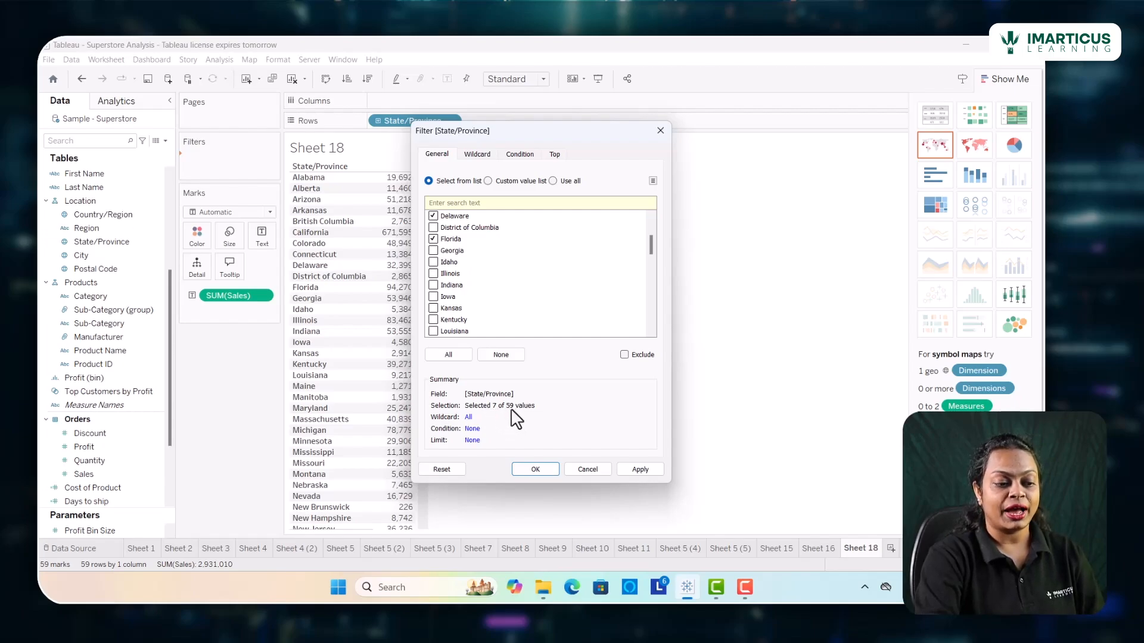
left_click(433, 251)
left_click(433, 284)
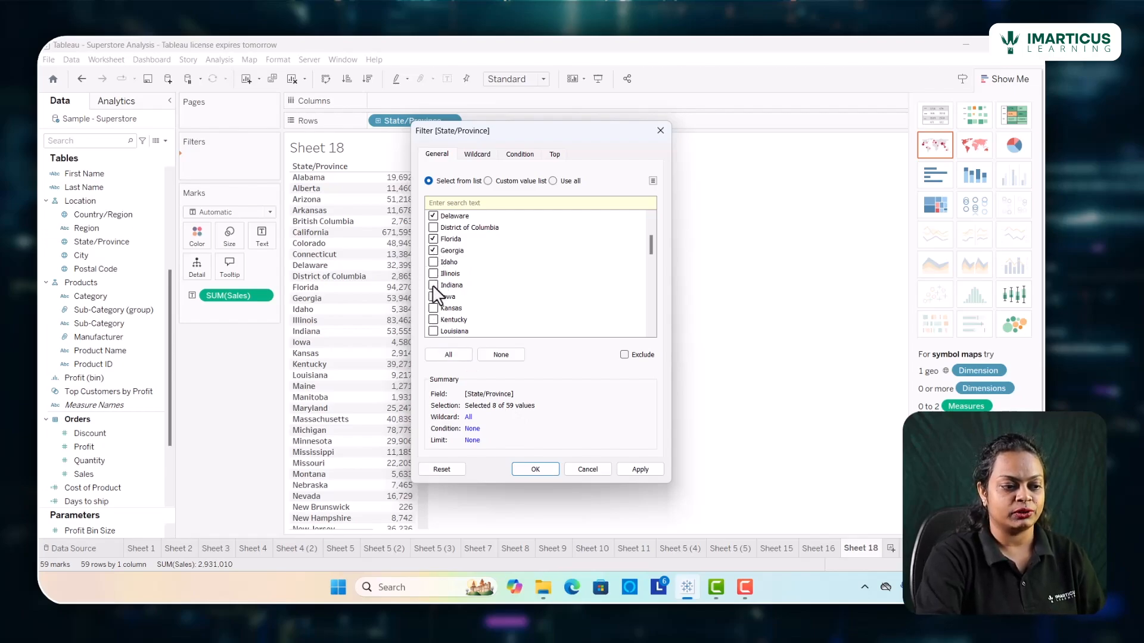
left_click(433, 309)
left_click(433, 331)
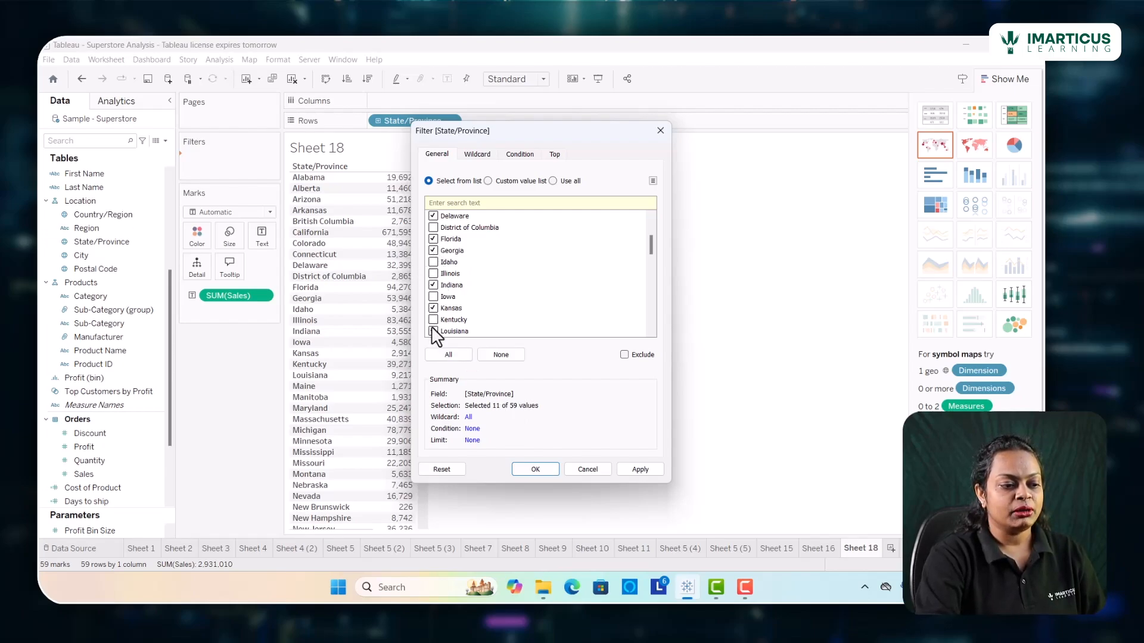
Add every listed state and province from Maine through Nevada to the filter selection
scroll(536, 274, "down", 2)
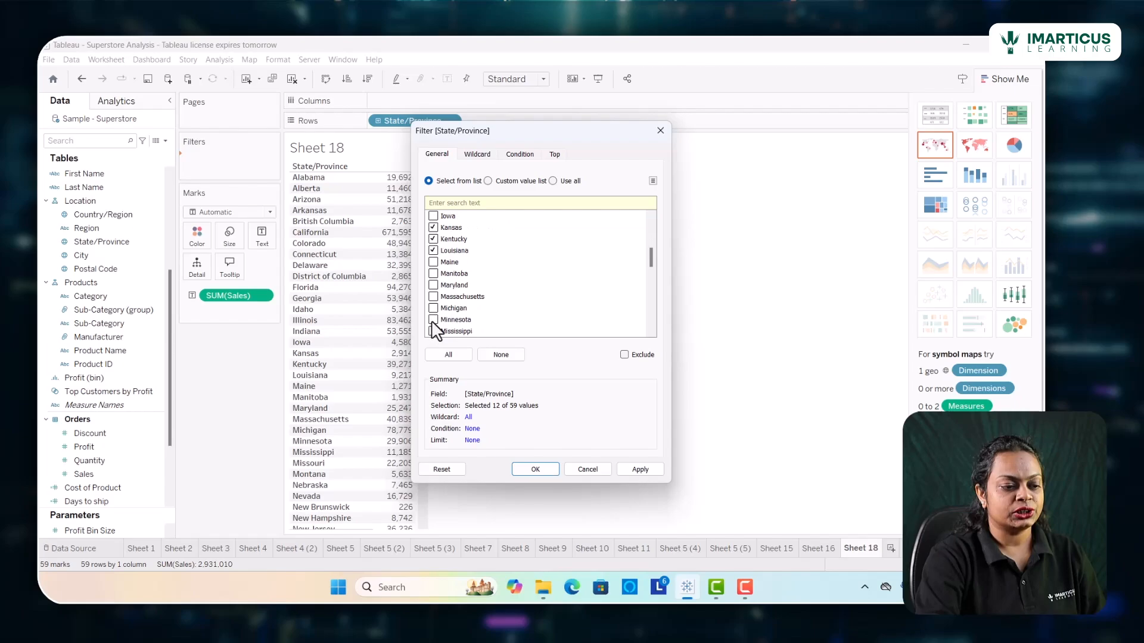
left_click(433, 262)
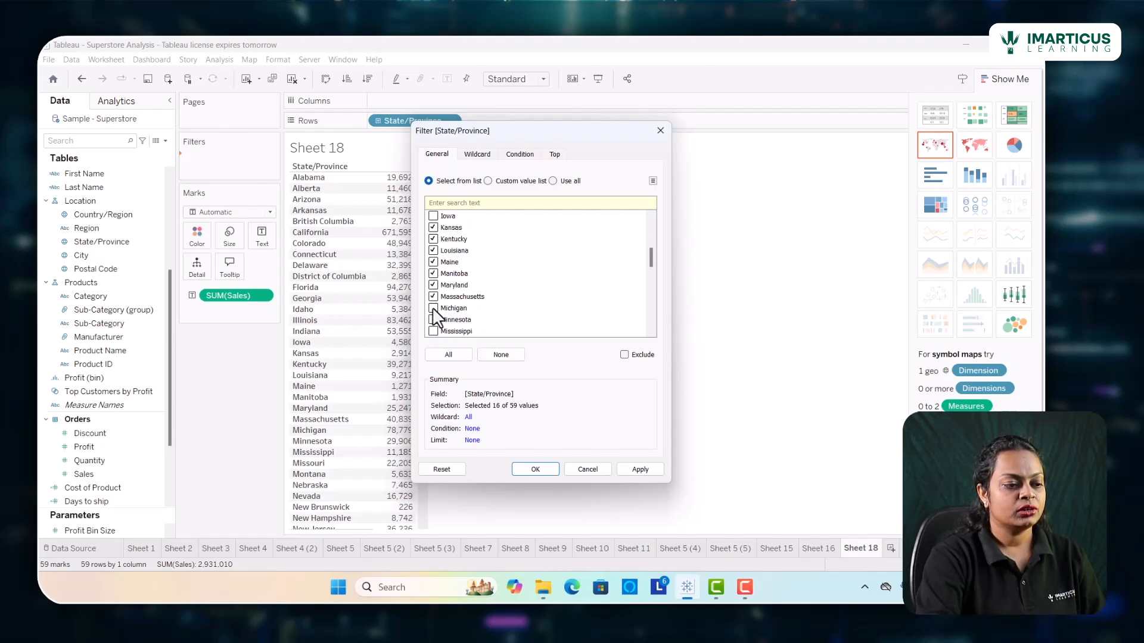
scroll(434, 325, "down", 3)
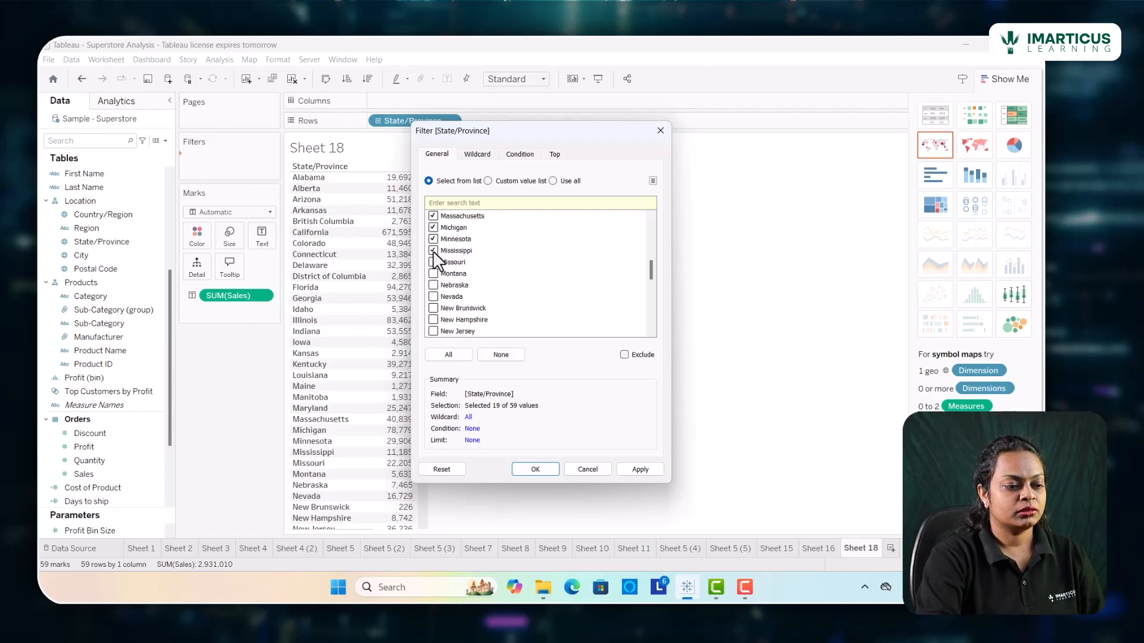
left_click(433, 262)
left_click(433, 273)
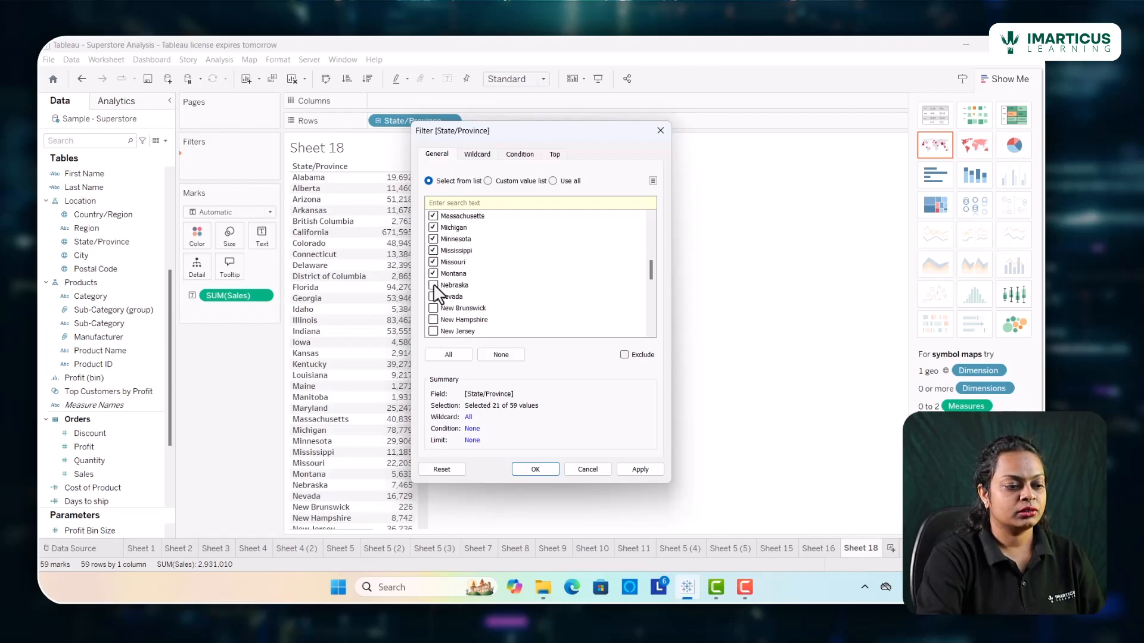
left_click(433, 296)
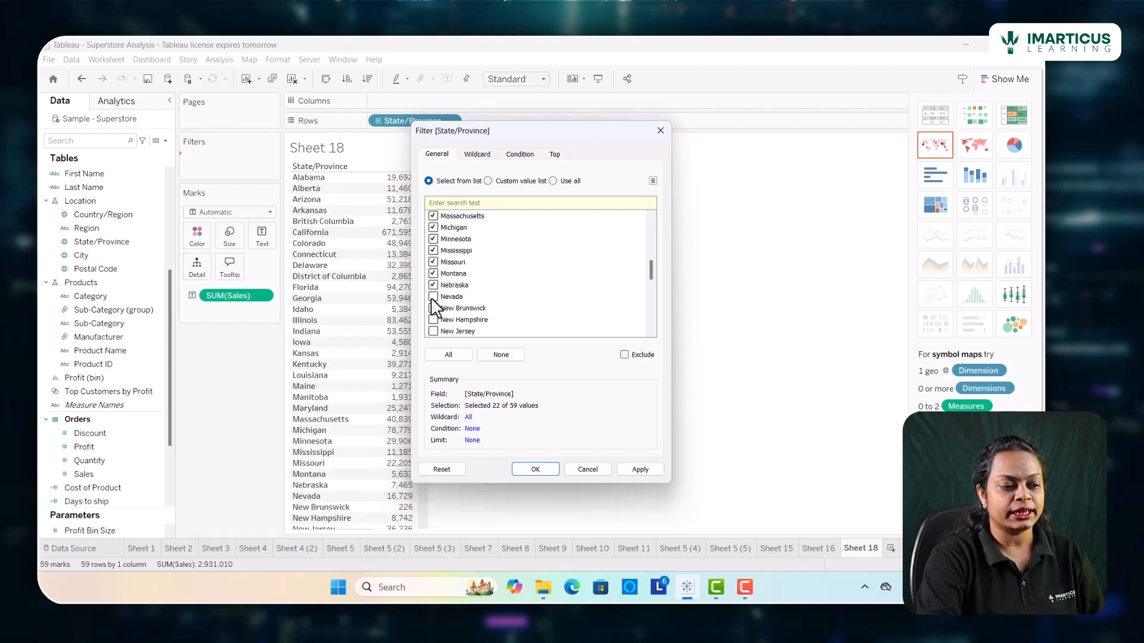
Add New Jersey, New Mexico, New York, North Dakota, Ohio, Ontario, Pennsylvania, Quebec and Rhode Island to the filter selection
left_click(433, 331)
scroll(437, 334, "down", 1)
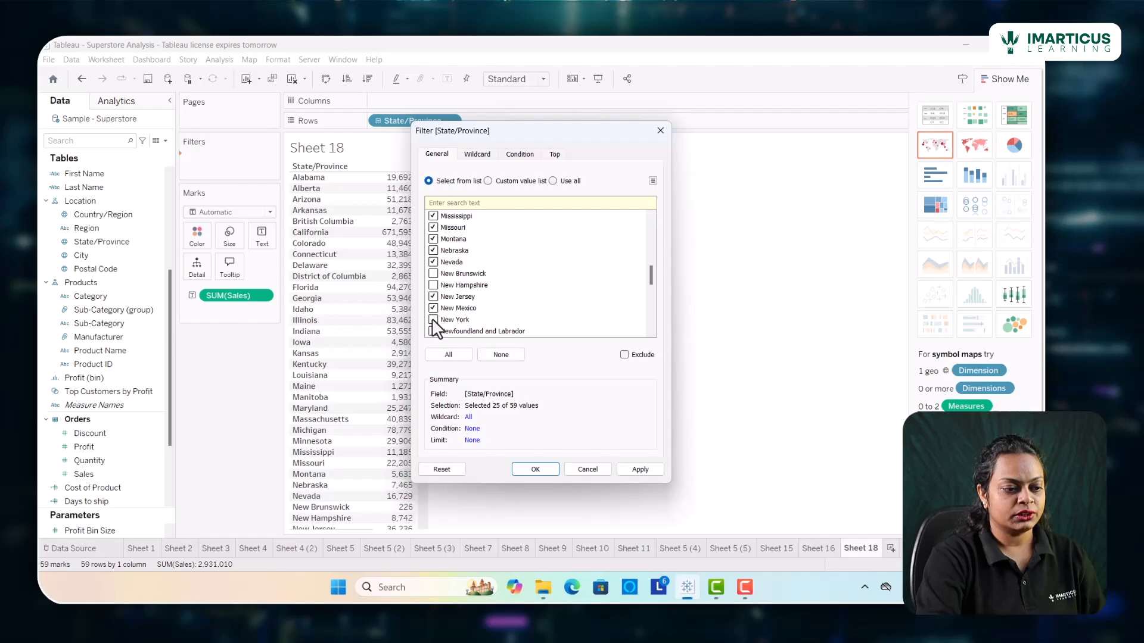
scroll(435, 326, "down", 2)
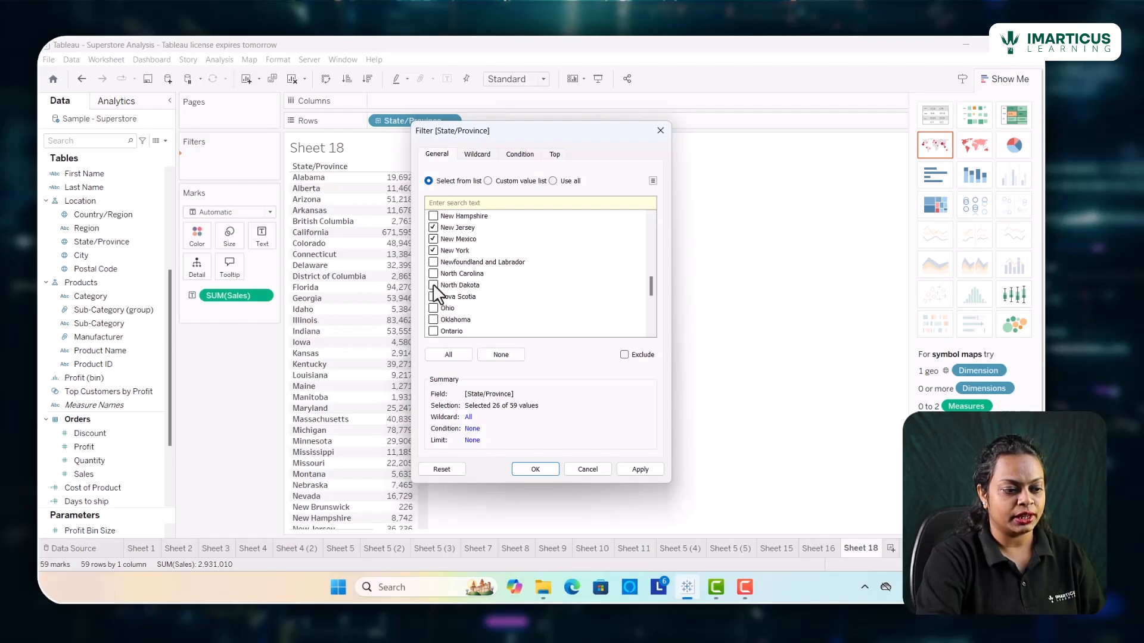
left_click(433, 285)
left_click(433, 308)
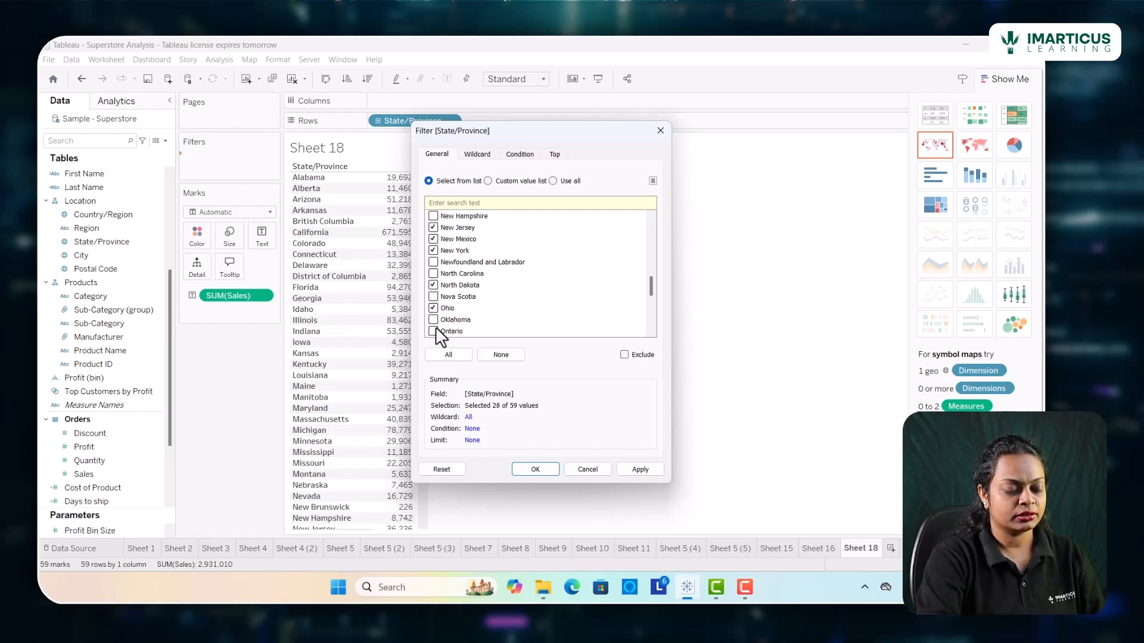
left_click(435, 331)
scroll(449, 322, "down", 2)
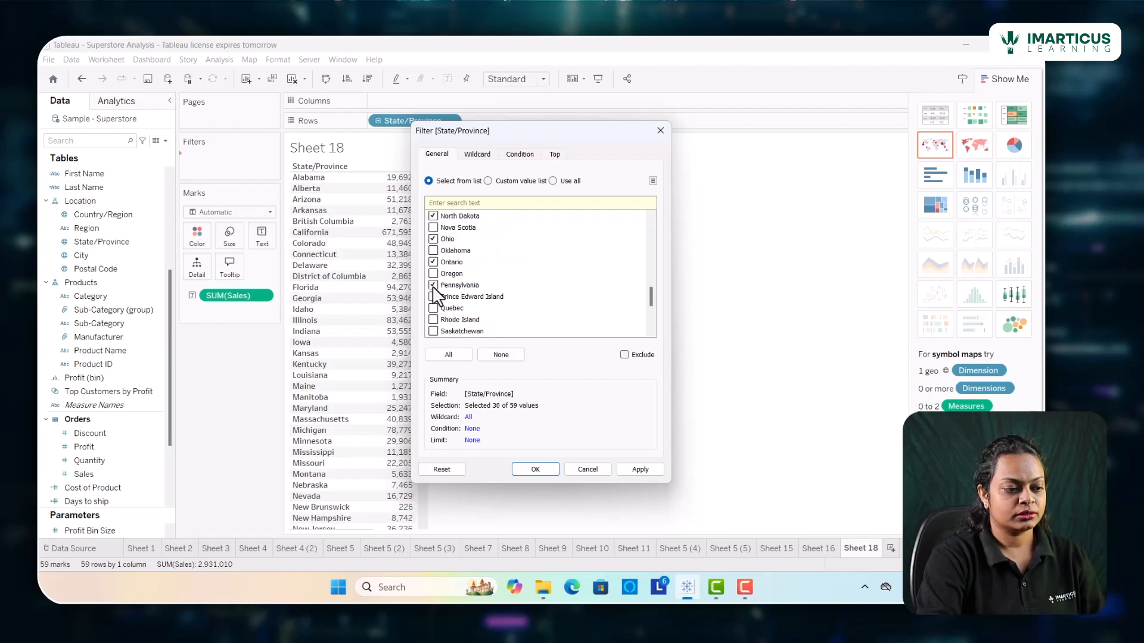
left_click(433, 308)
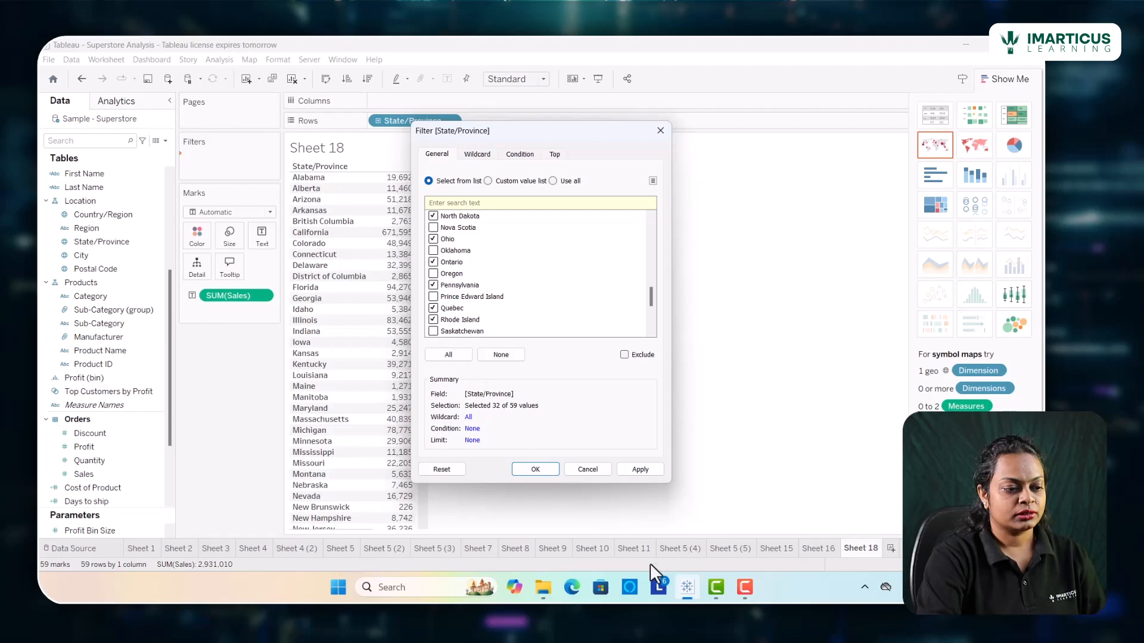
left_click(744, 589)
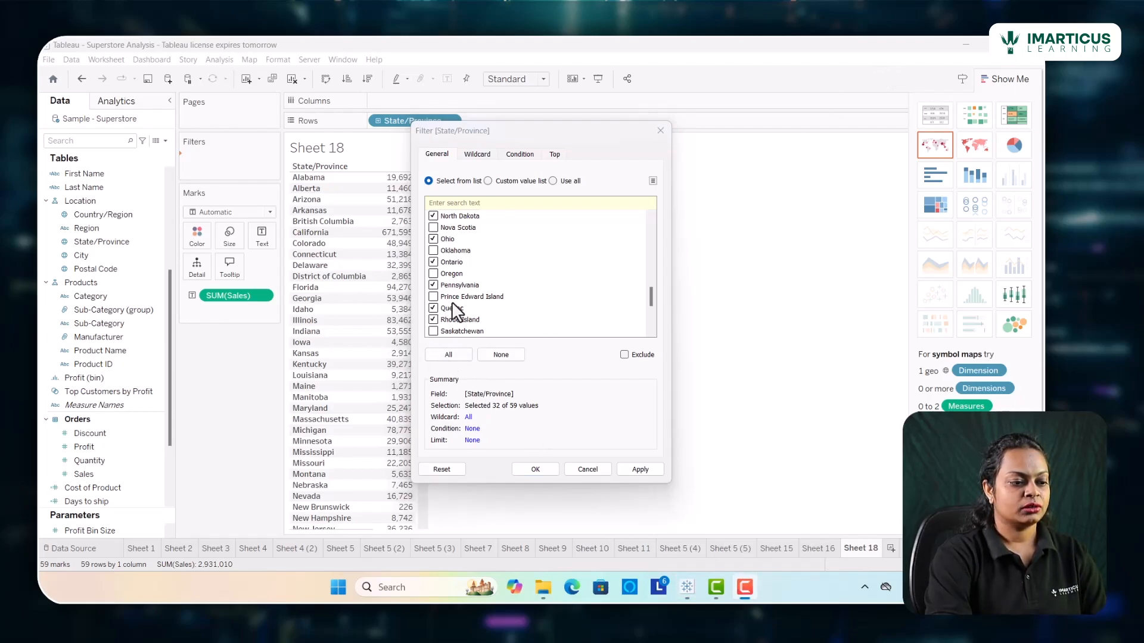
Add South Carolina, South Dakota, Texas and Utah to the State/Province filter selection
scroll(451, 331, "down", 2)
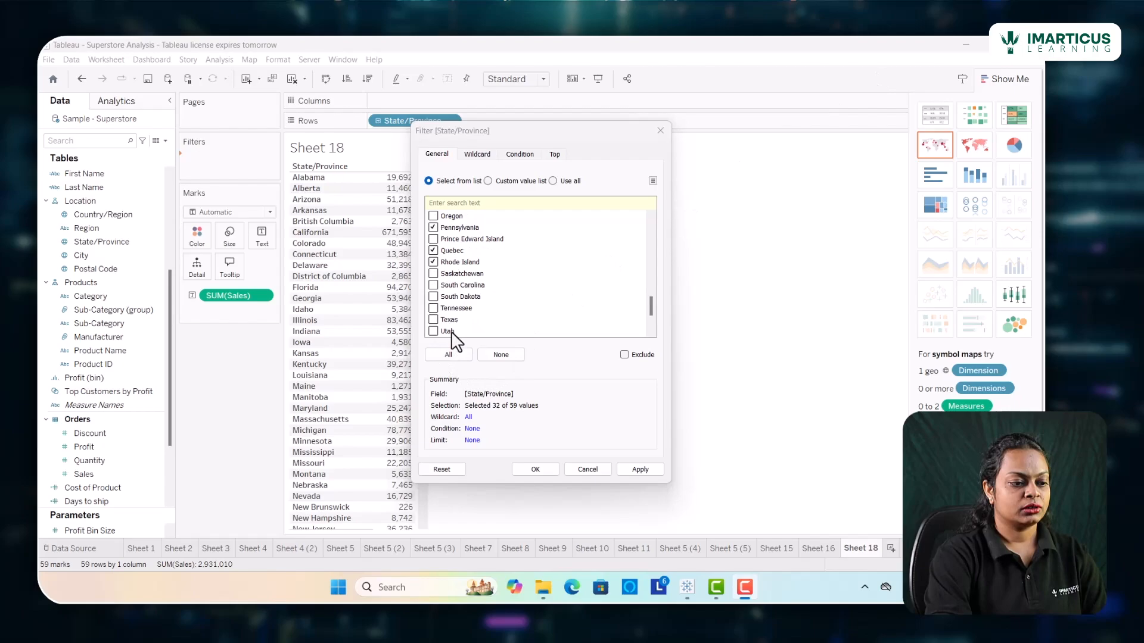
left_click(432, 286)
left_click(432, 285)
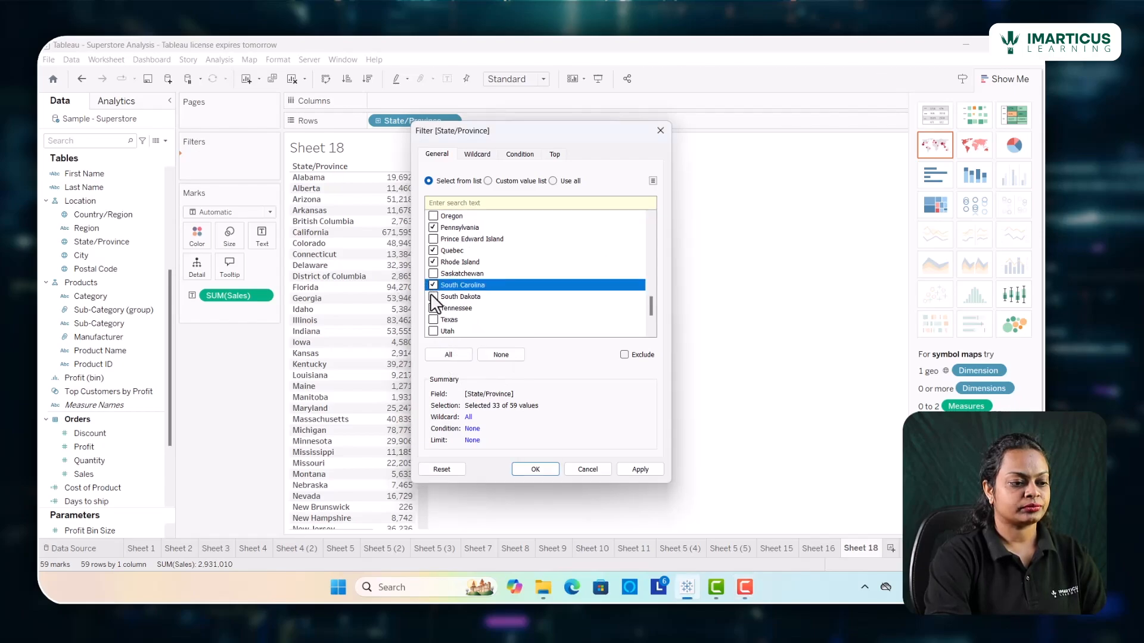
left_click(433, 320)
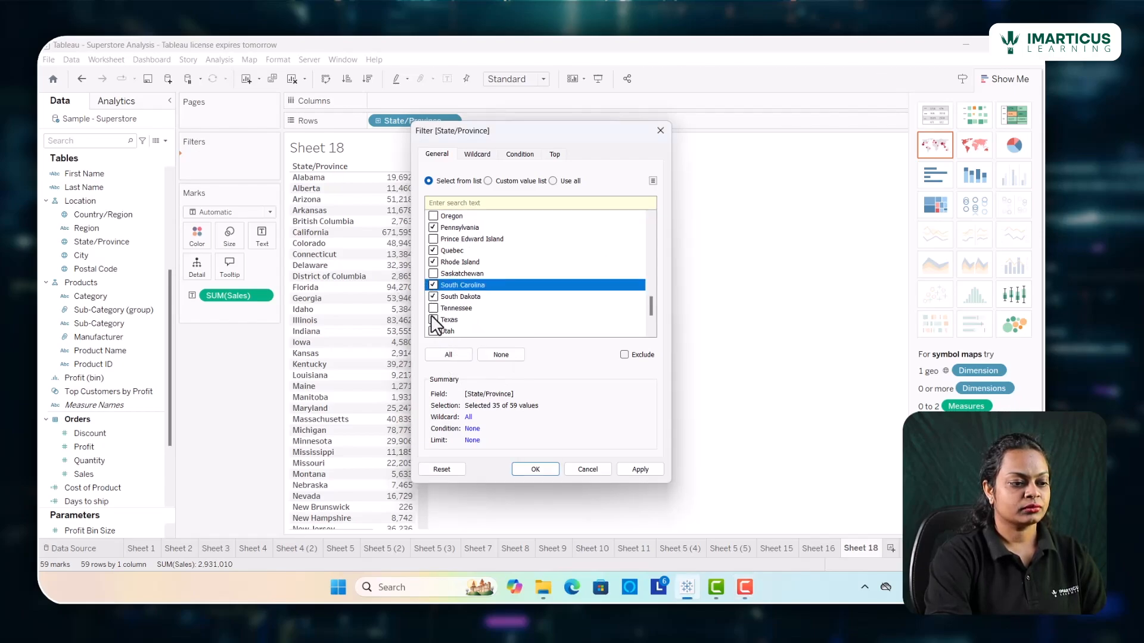
left_click(433, 331)
scroll(433, 330, "down", 2)
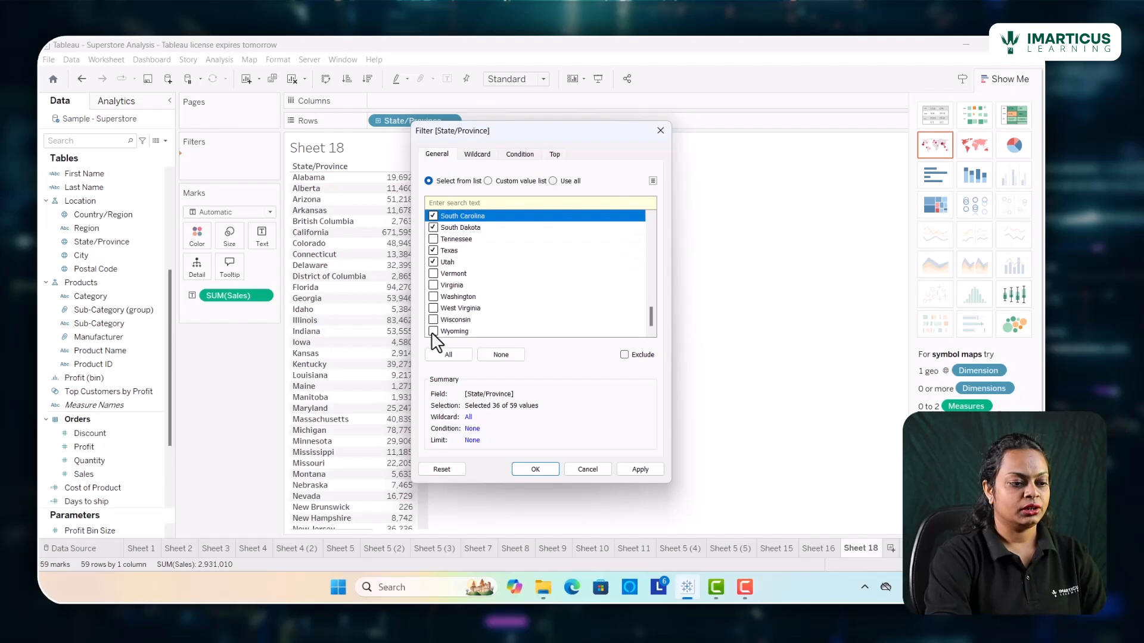
Add Virginia, Washington, Wisconsin and Wyoming to the filter selection and accept the filter
left_click(433, 296)
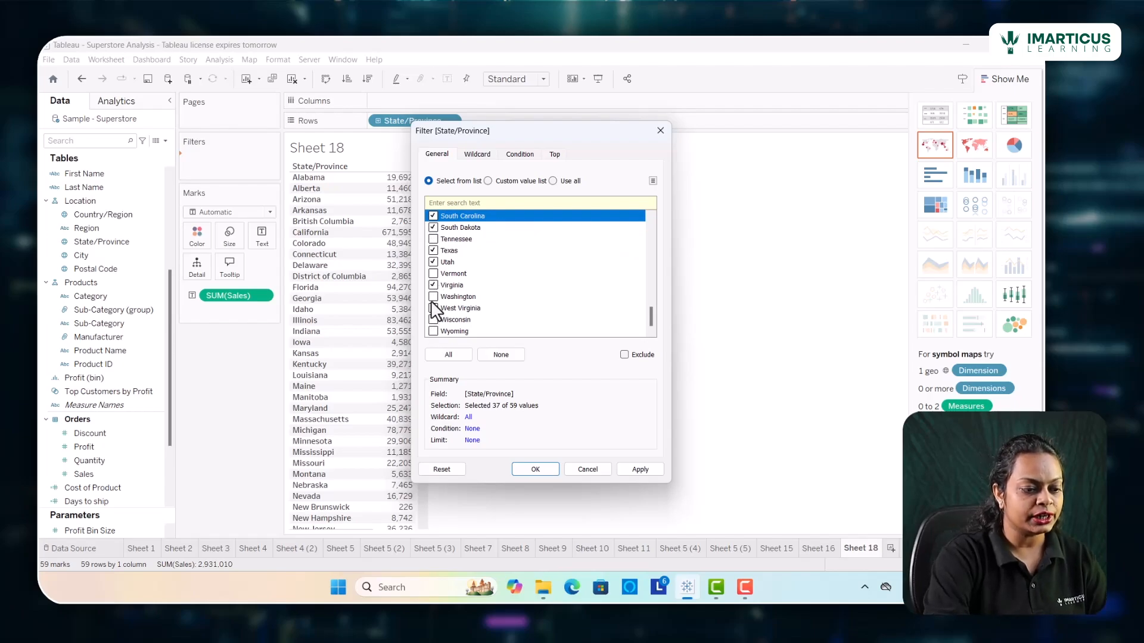
left_click(433, 320)
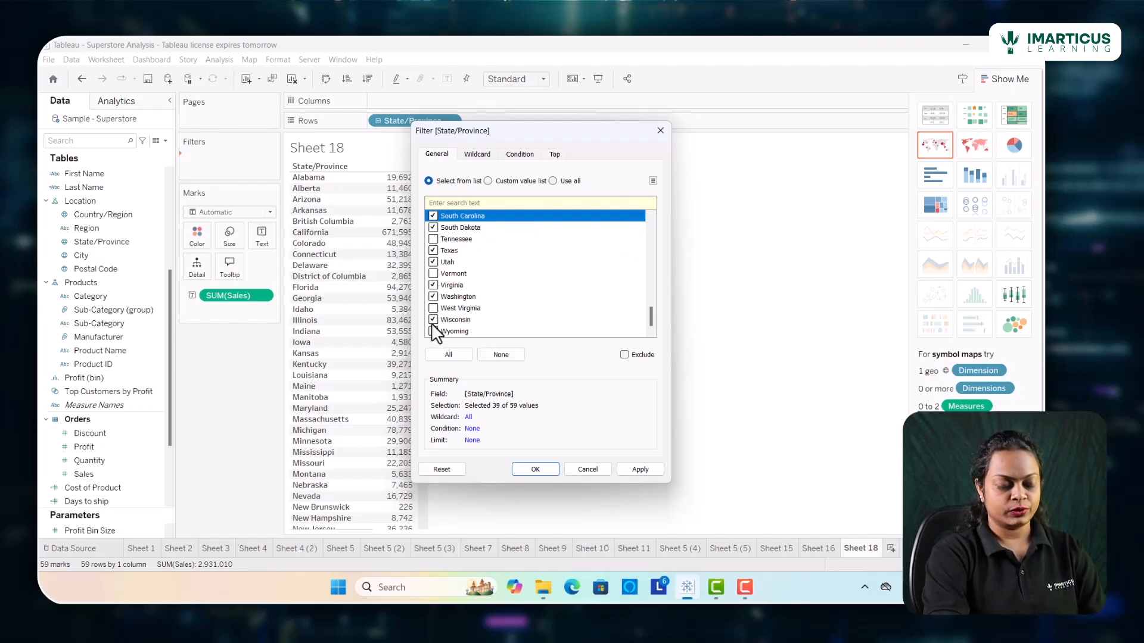
left_click(433, 331)
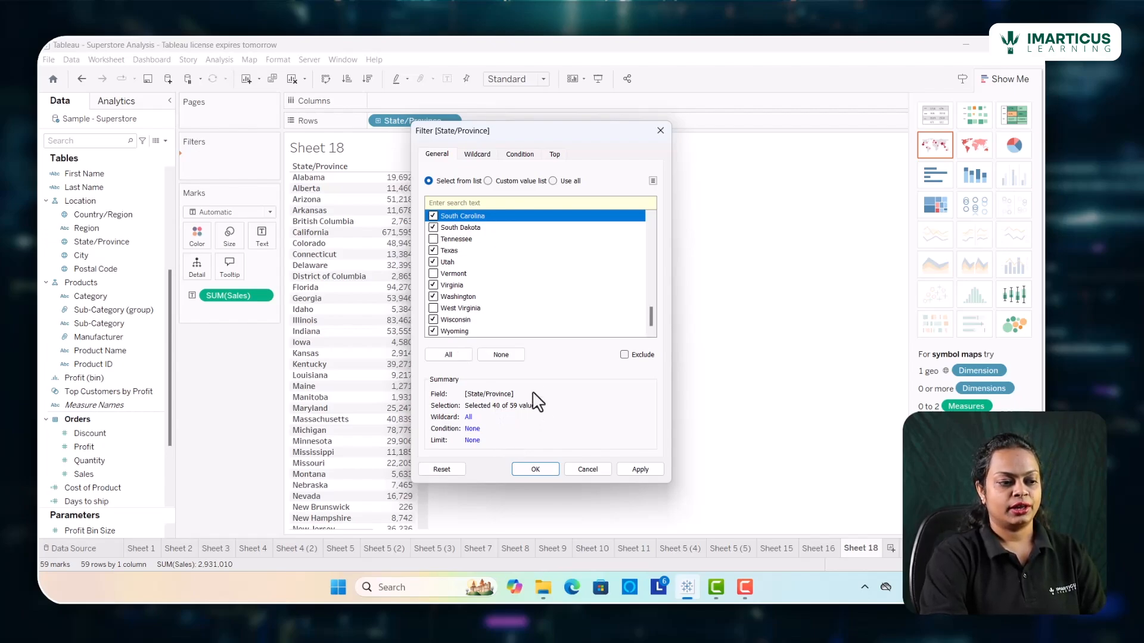
left_click(534, 468)
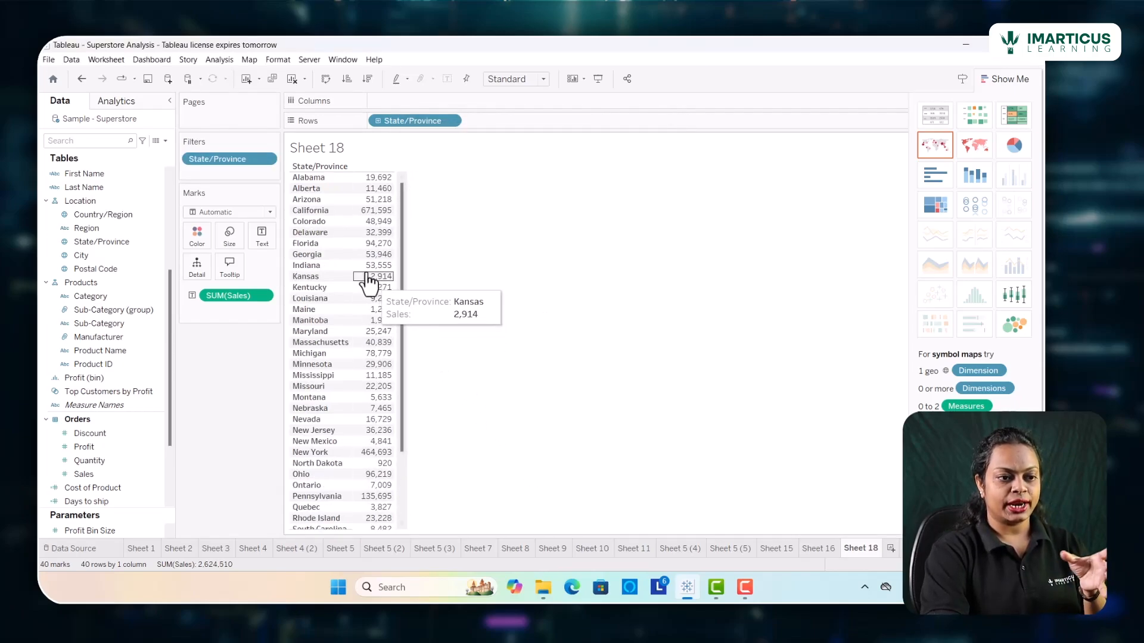
Look through the filtered table and display the State/Province filter control on the worksheet
mouse_move(378, 388)
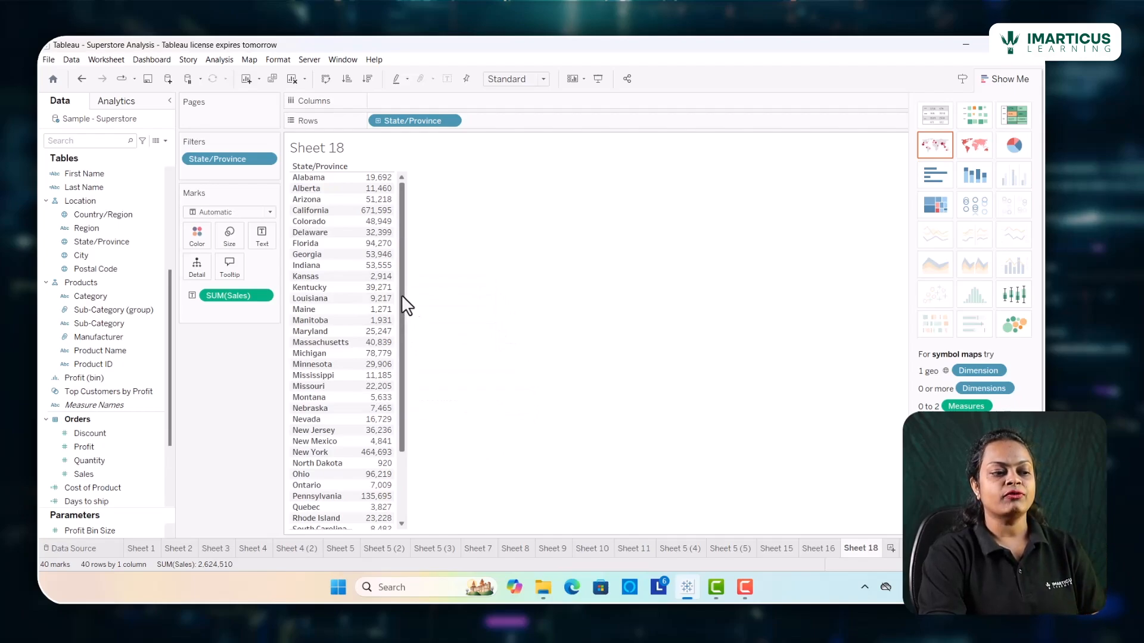
left_click_drag(403, 297, 406, 402)
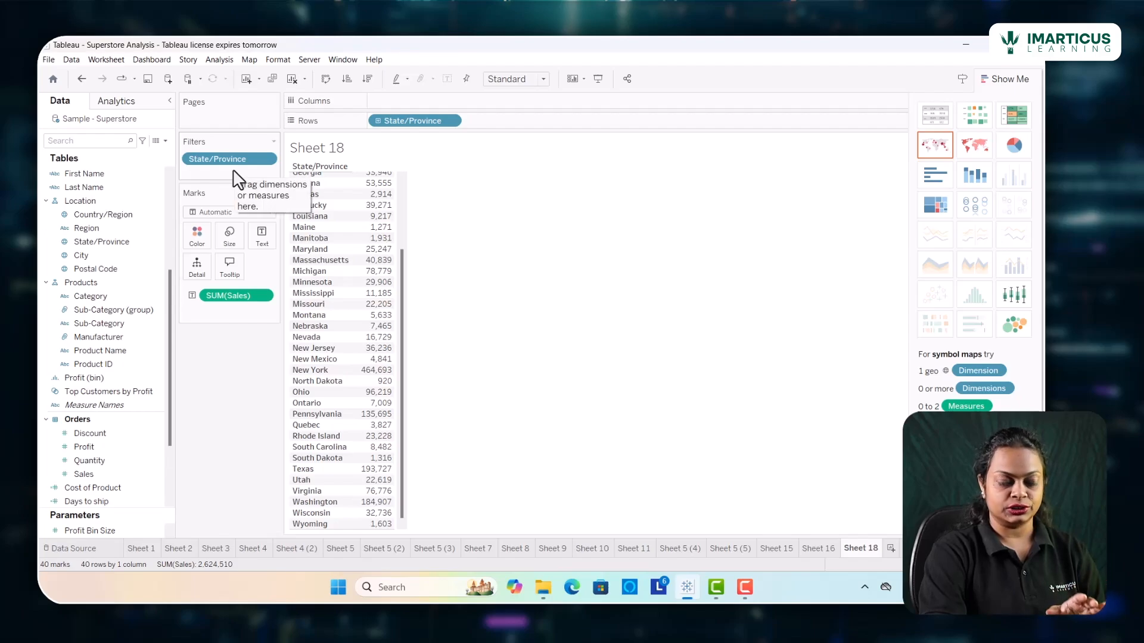
mouse_move(394, 239)
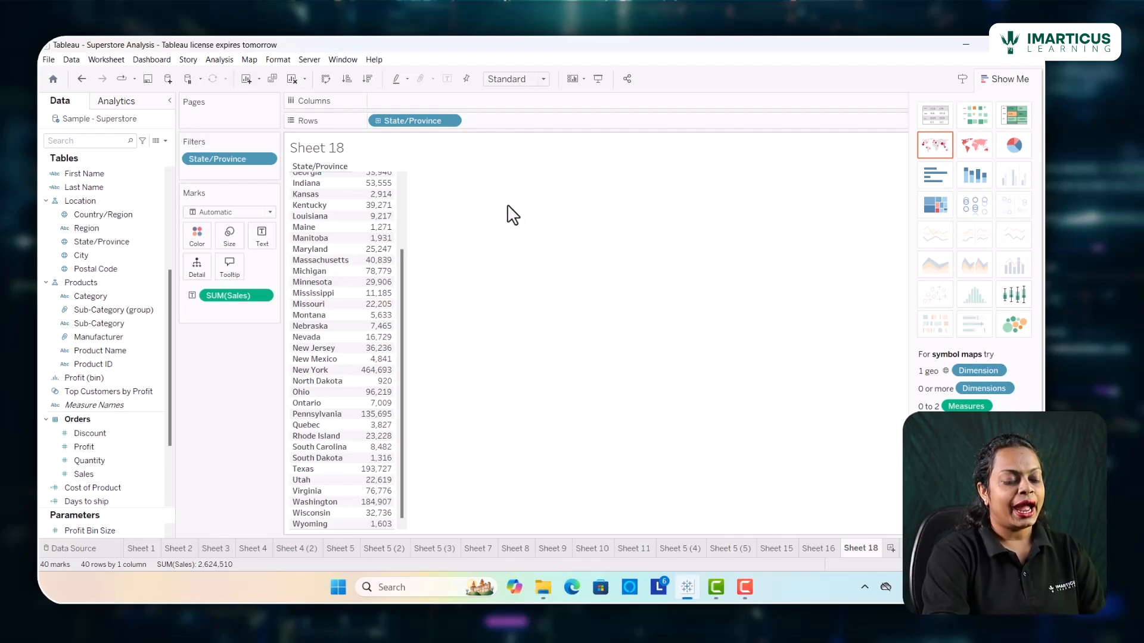
left_click(265, 159)
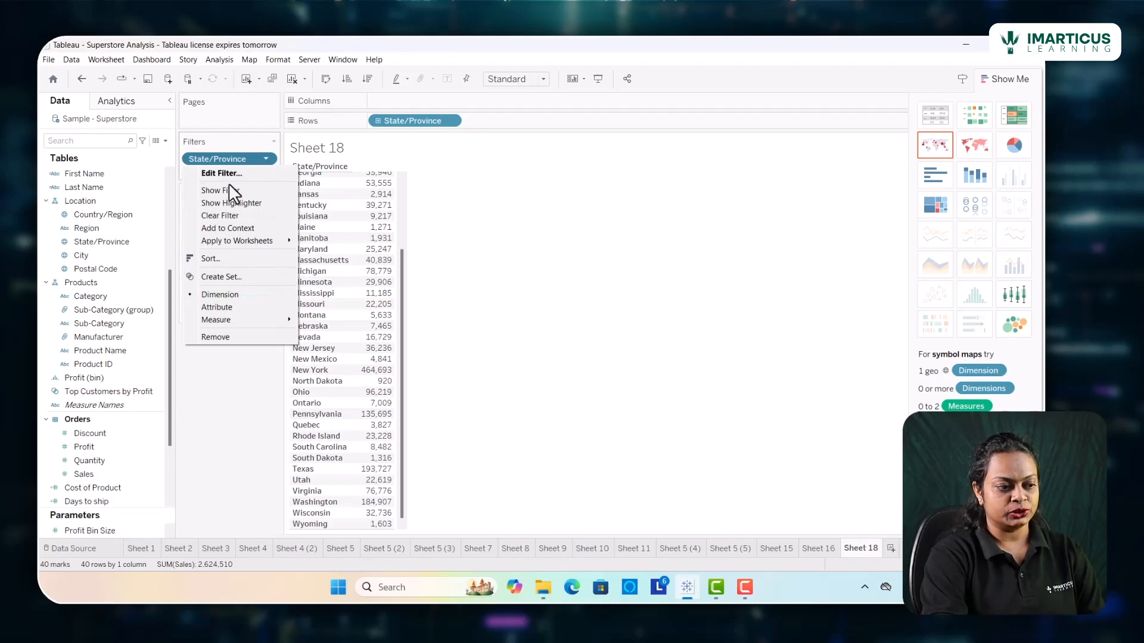
left_click(187, 192)
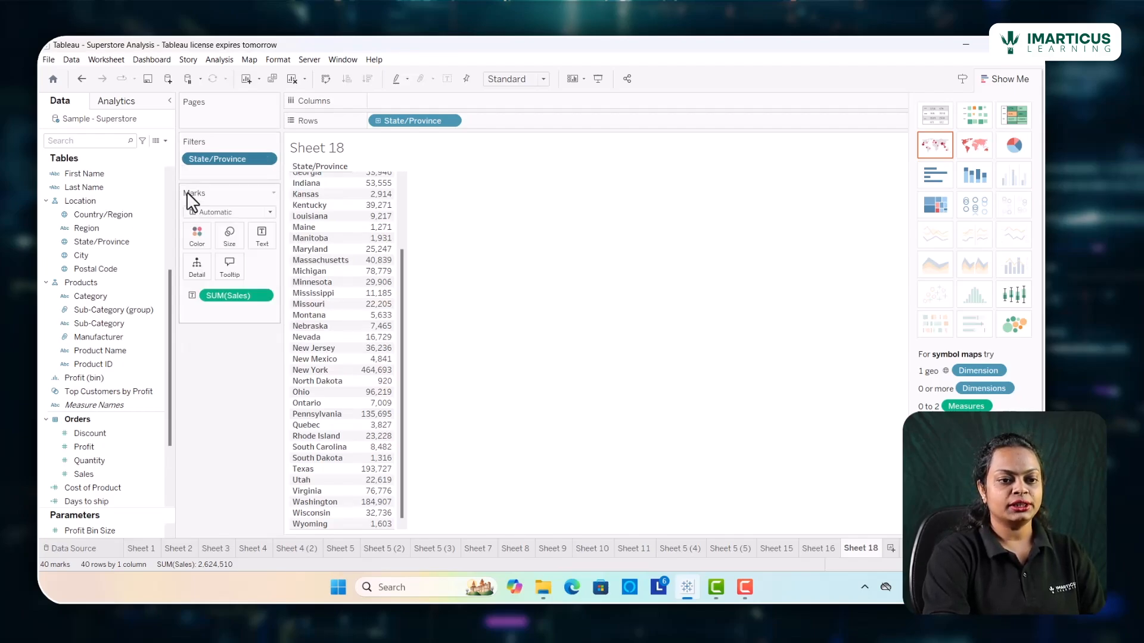
Hide the Show Me chart suggestions, then include British Columbia and deselect Delaware in the displayed State/Province filter
left_click(995, 81)
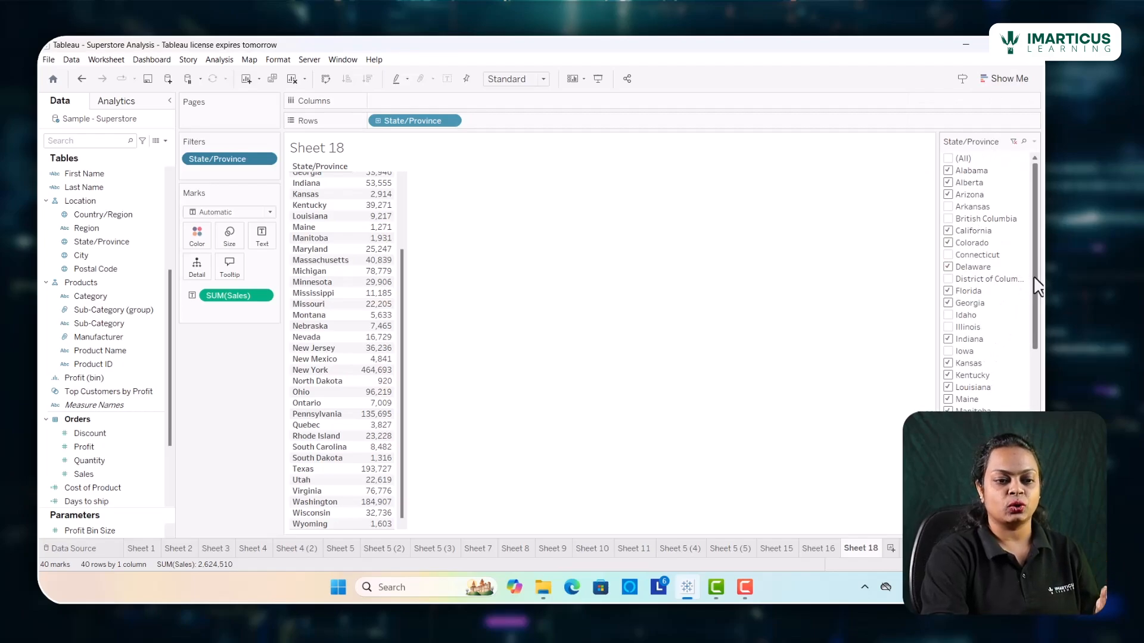
left_click(946, 219)
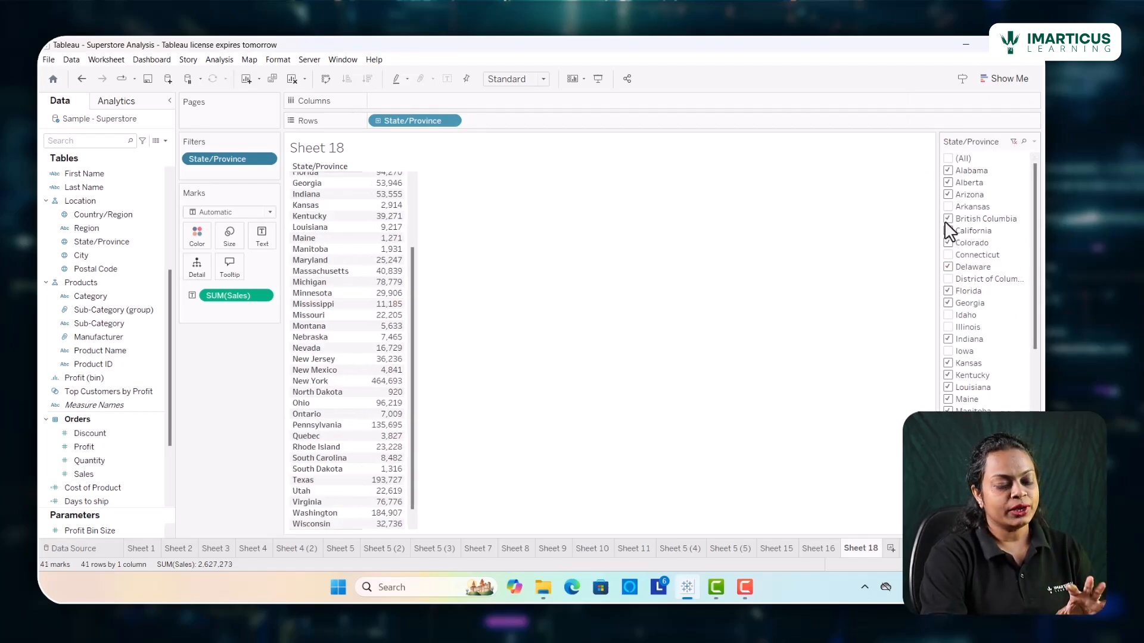
left_click(948, 268)
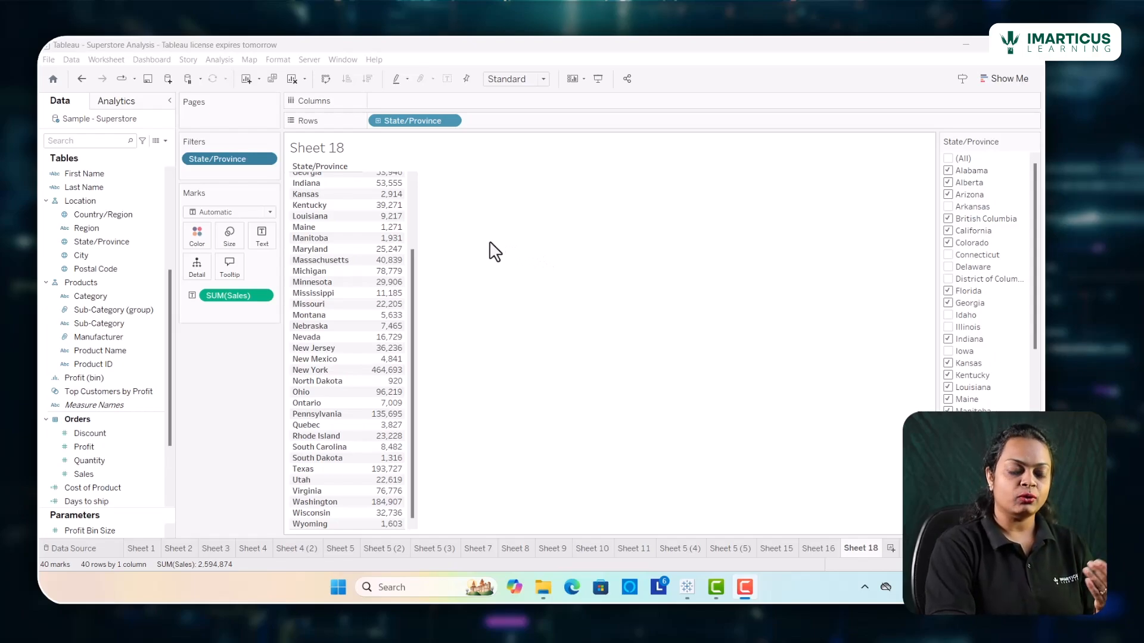
Edit the State/Province filter with a wildcard condition that keeps values starting with "M" and accept it
left_click(265, 159)
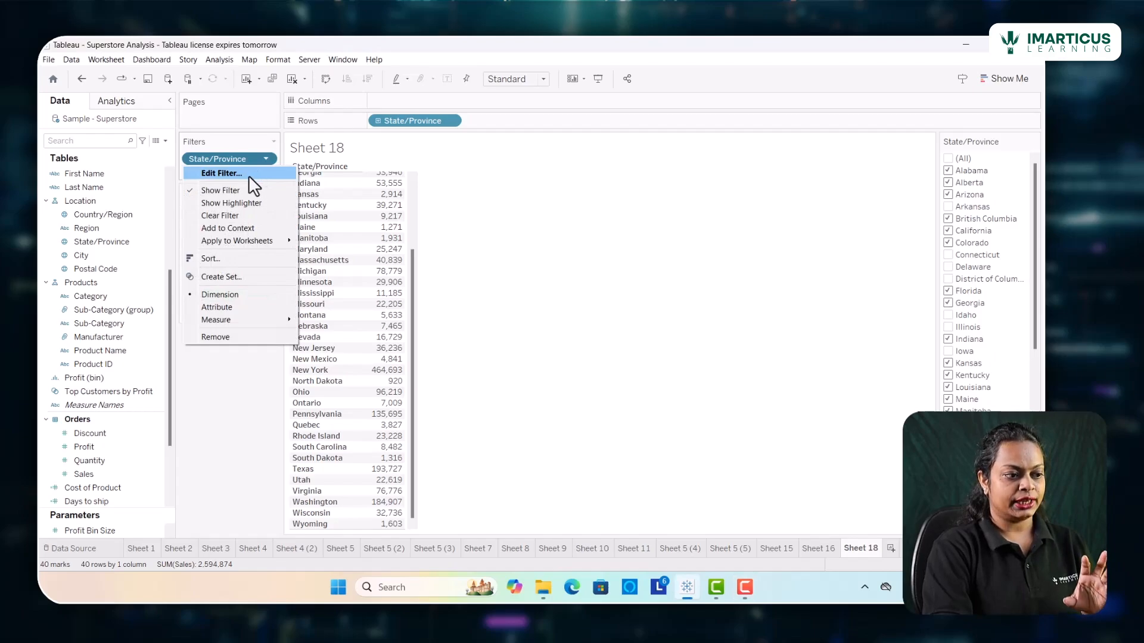
left_click(248, 175)
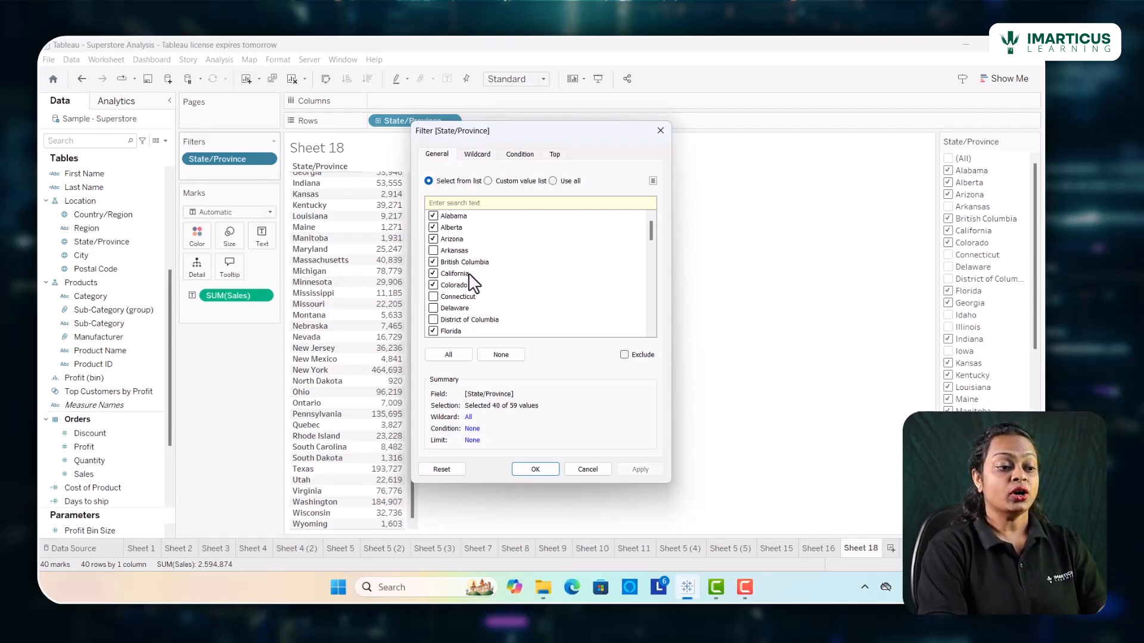
left_click(476, 156)
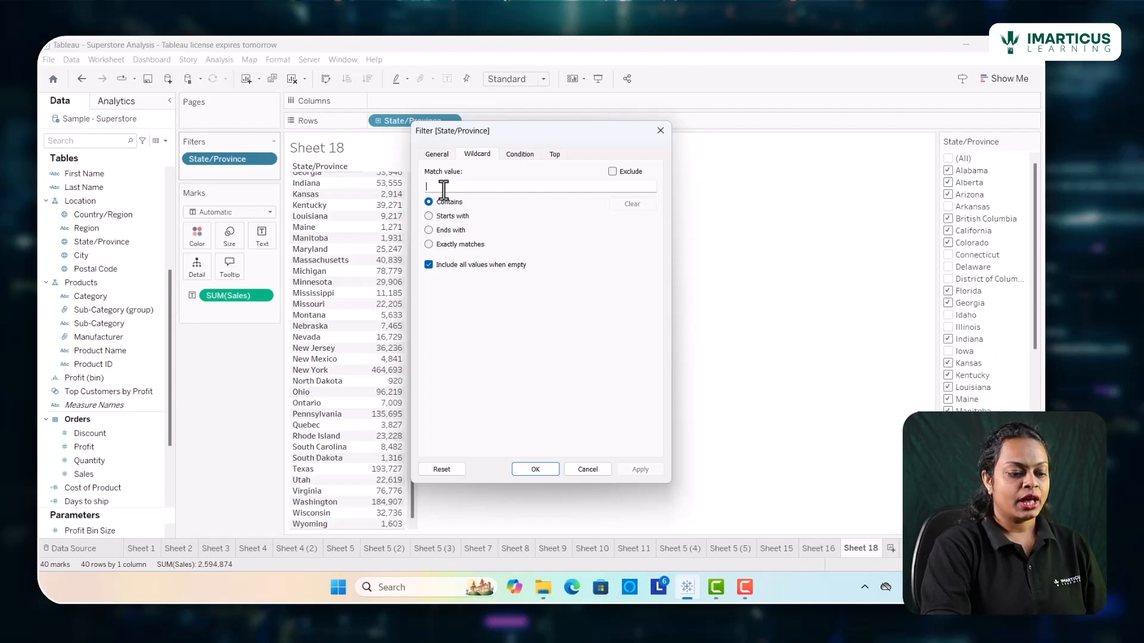
type("i")
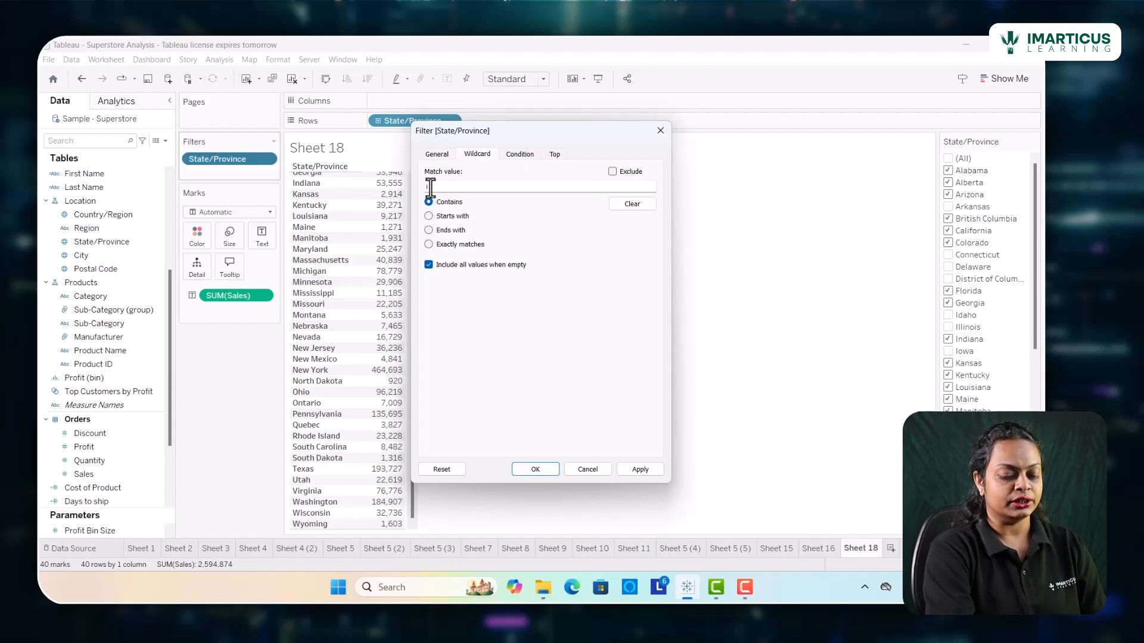
key("BackSpace")
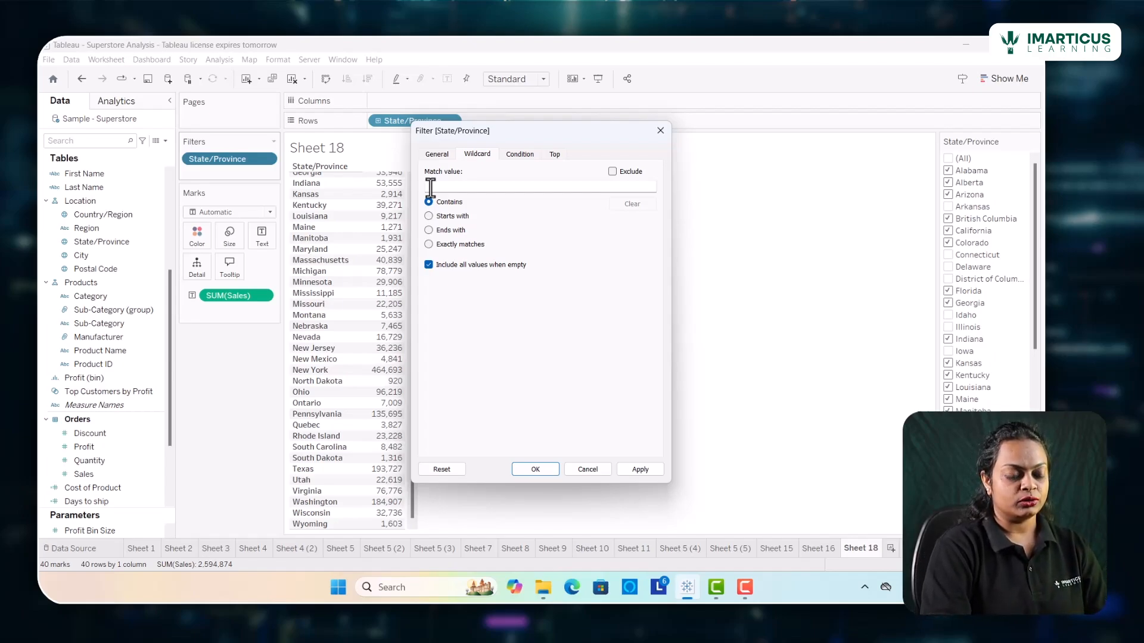
left_click(430, 188)
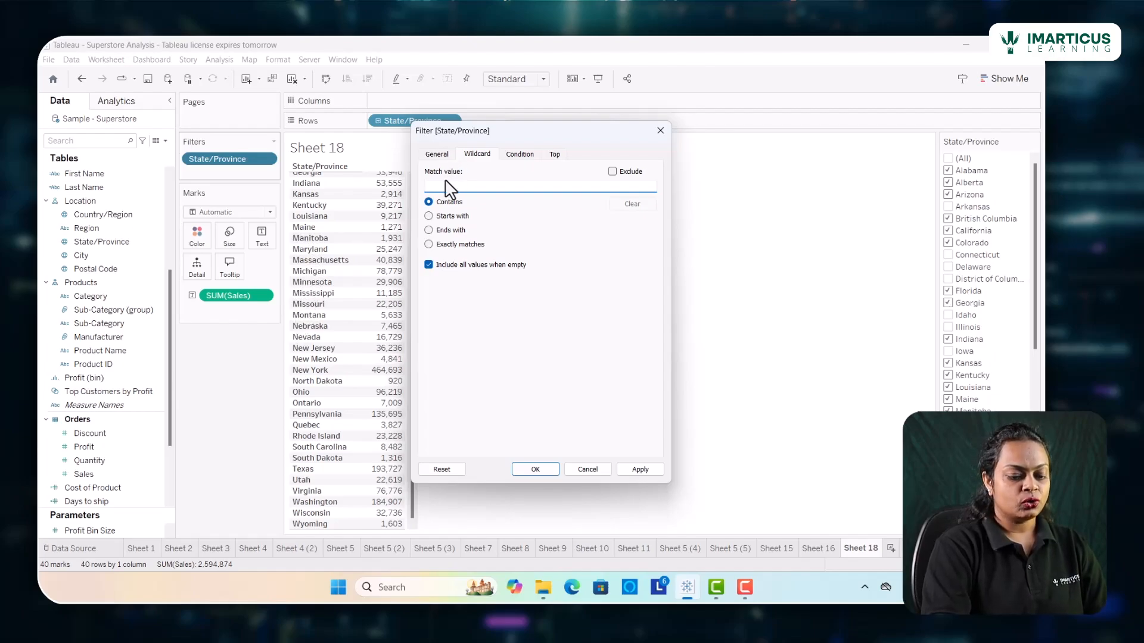
type("M")
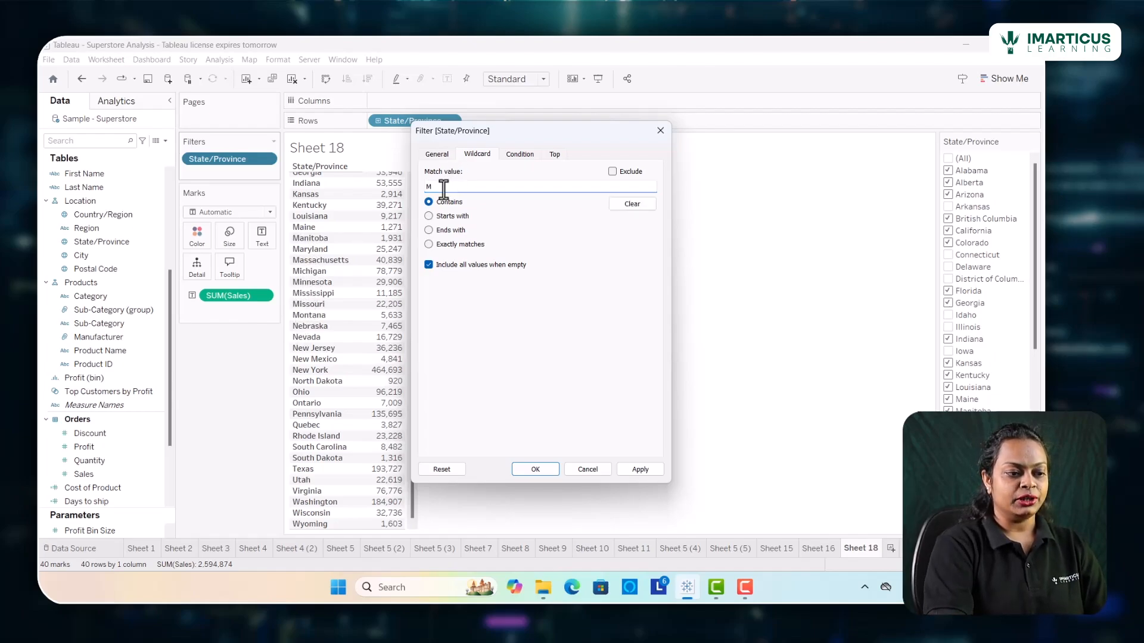
left_click(428, 218)
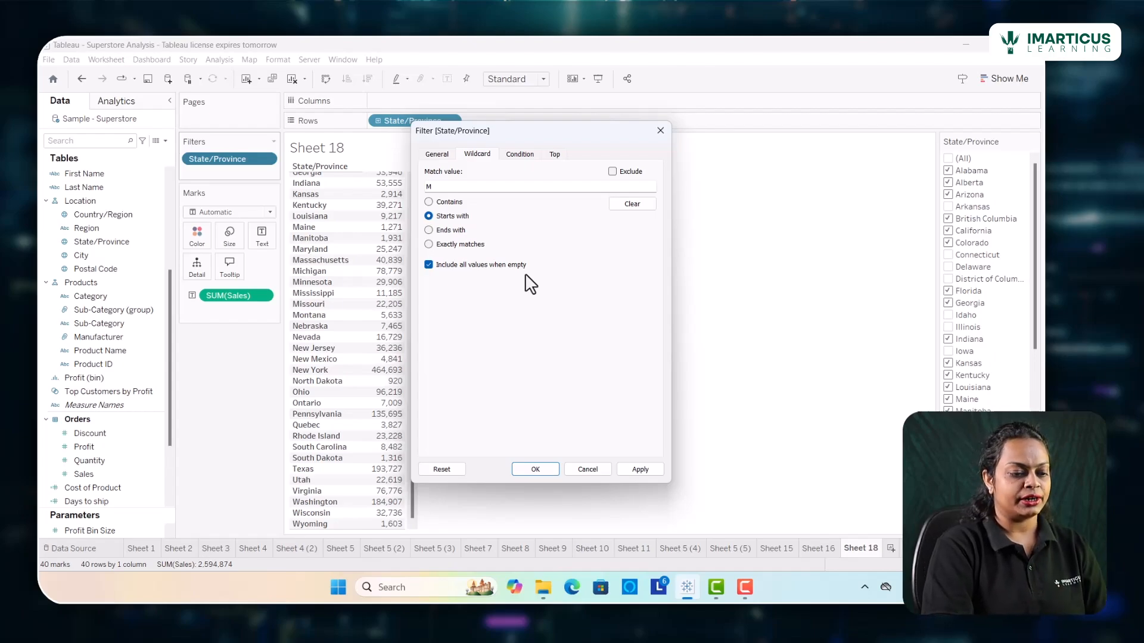
left_click(535, 470)
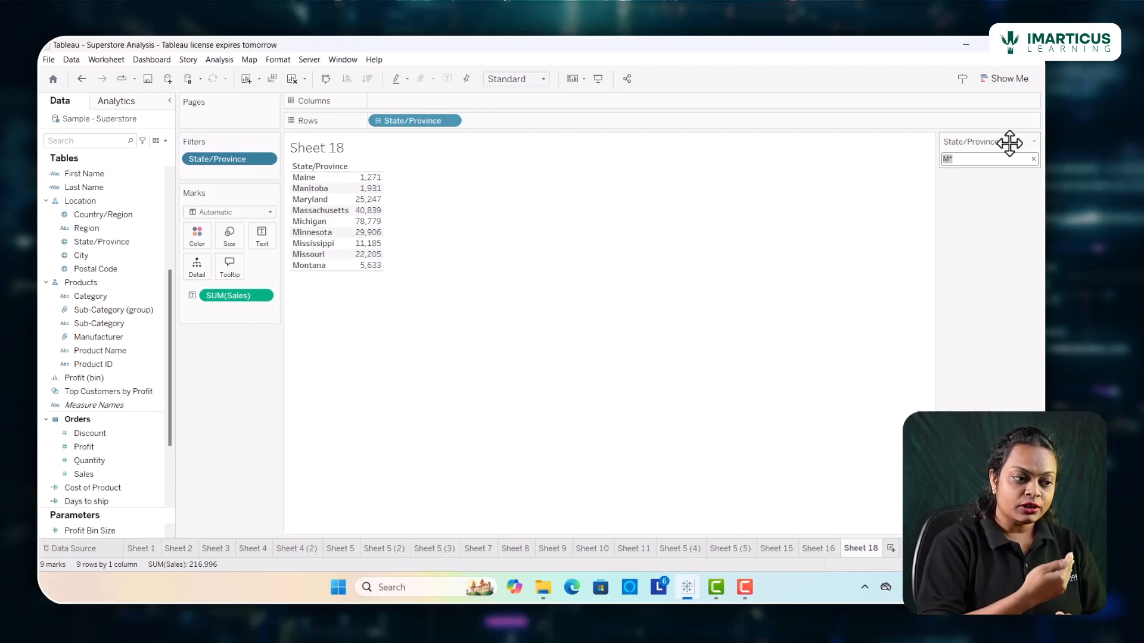
Replace the wildcard in the displayed State/Province filter with N* to match names starting with N
left_click(965, 160)
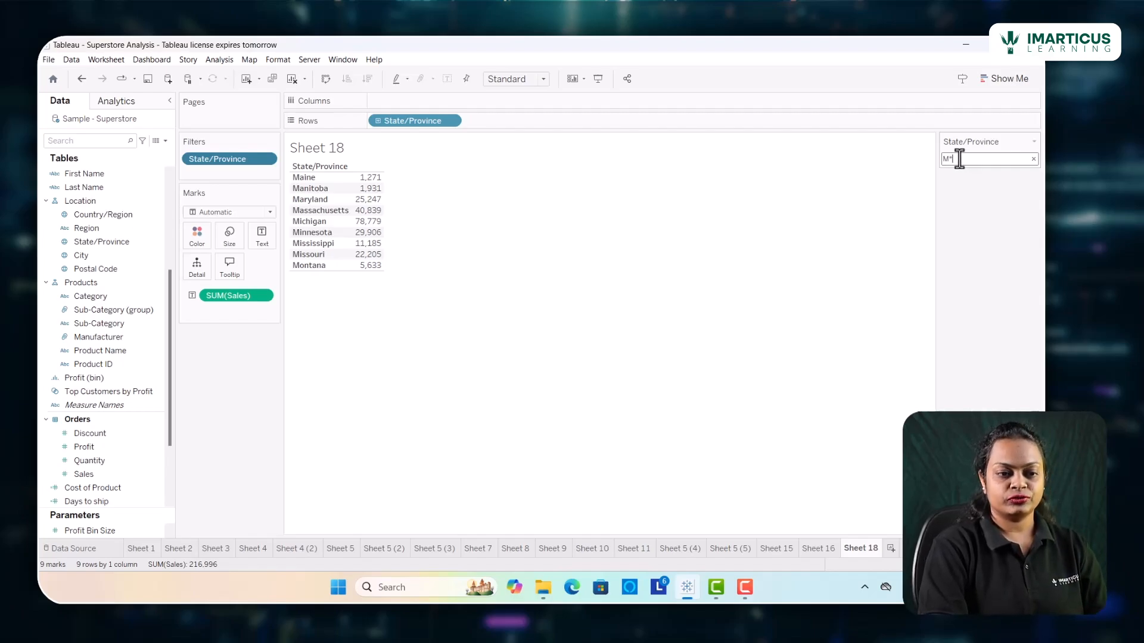
left_click_drag(957, 159, 934, 155)
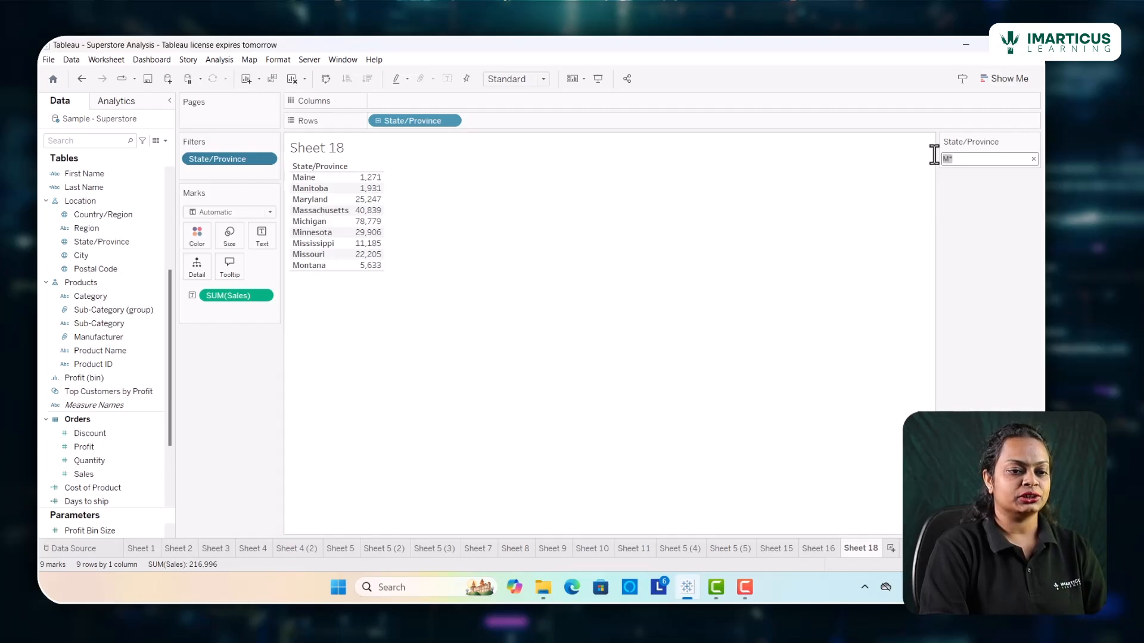
left_click(947, 159)
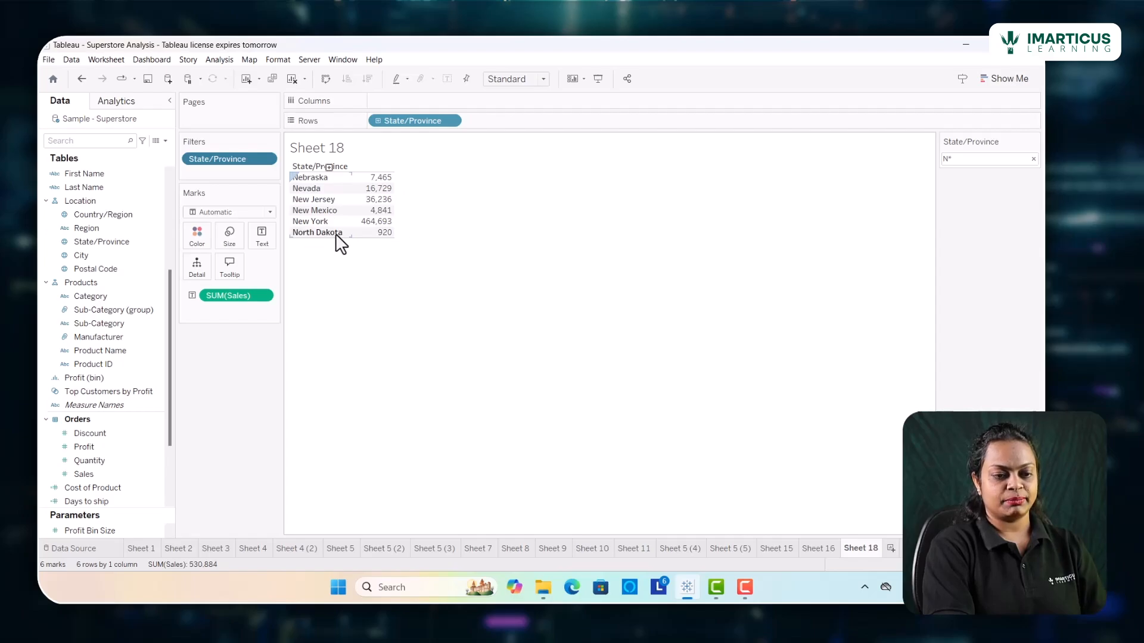
Change the displayed State/Province wildcard to *a to match names ending with a
left_click(959, 159)
key("BackSpace")
type("*")
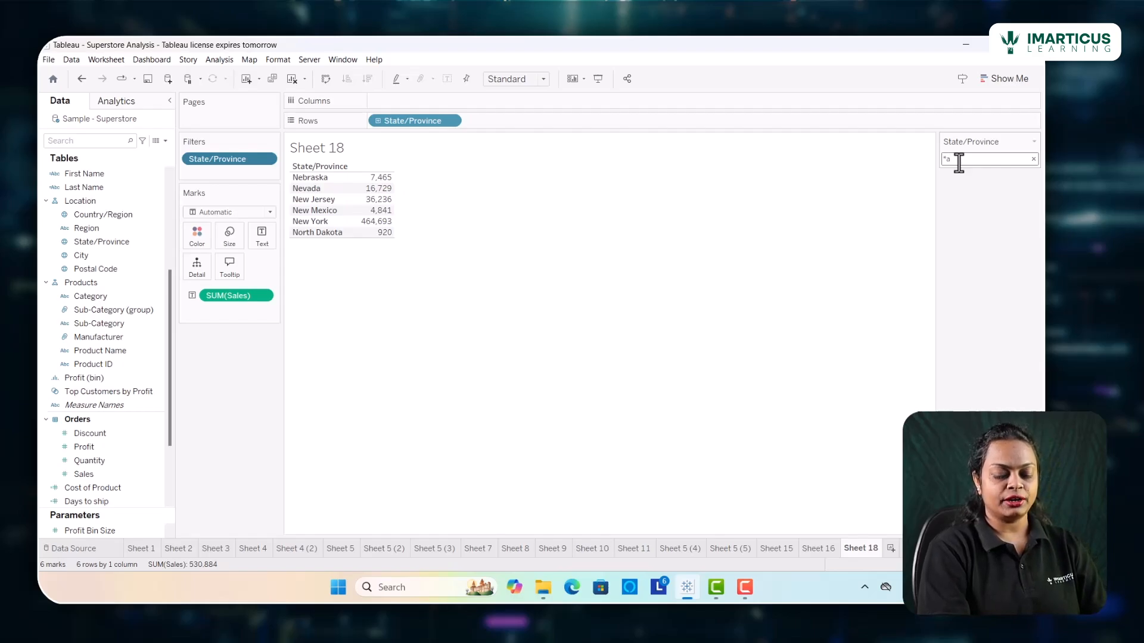
type("a")
key("Return")
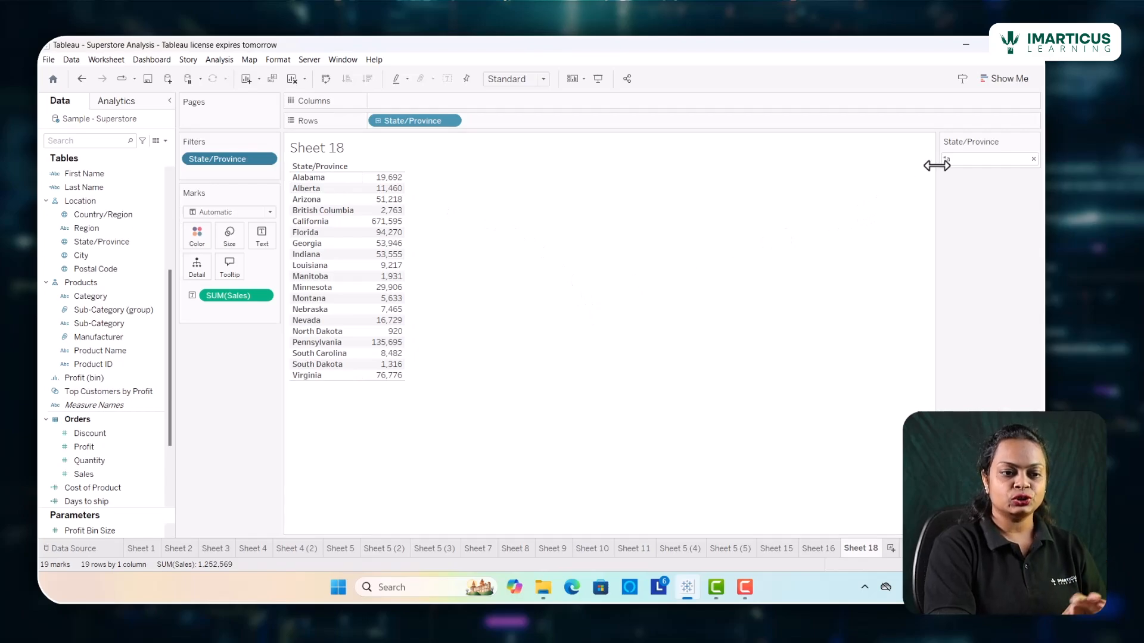
Set the displayed State/Province wildcard to M* to match names starting with M
left_click(956, 161)
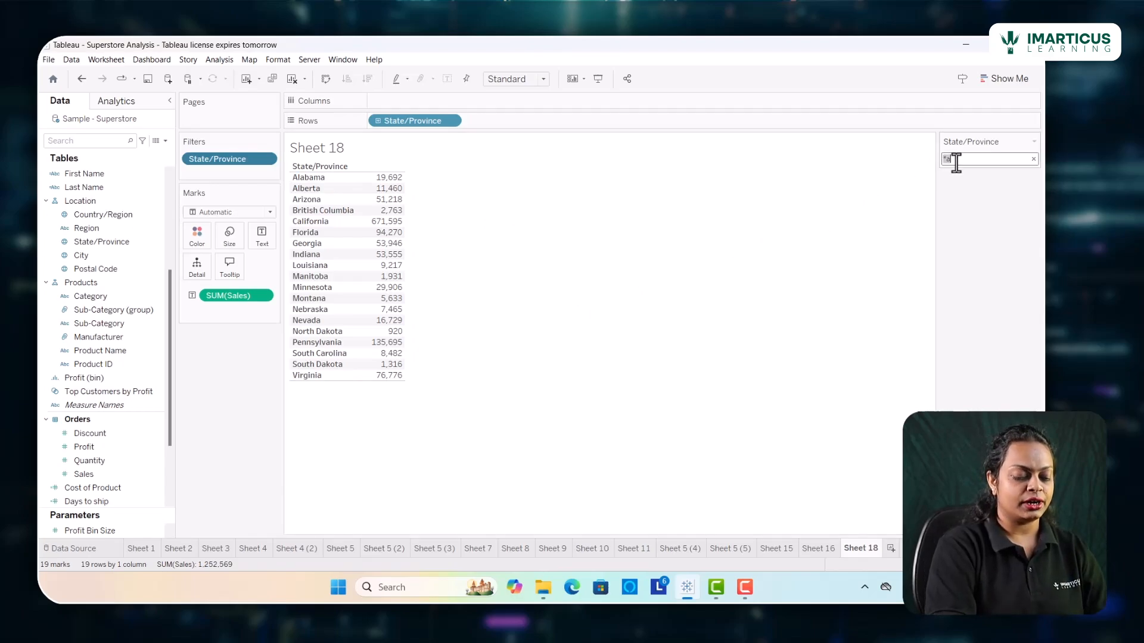
key("BackSpace")
type("M*")
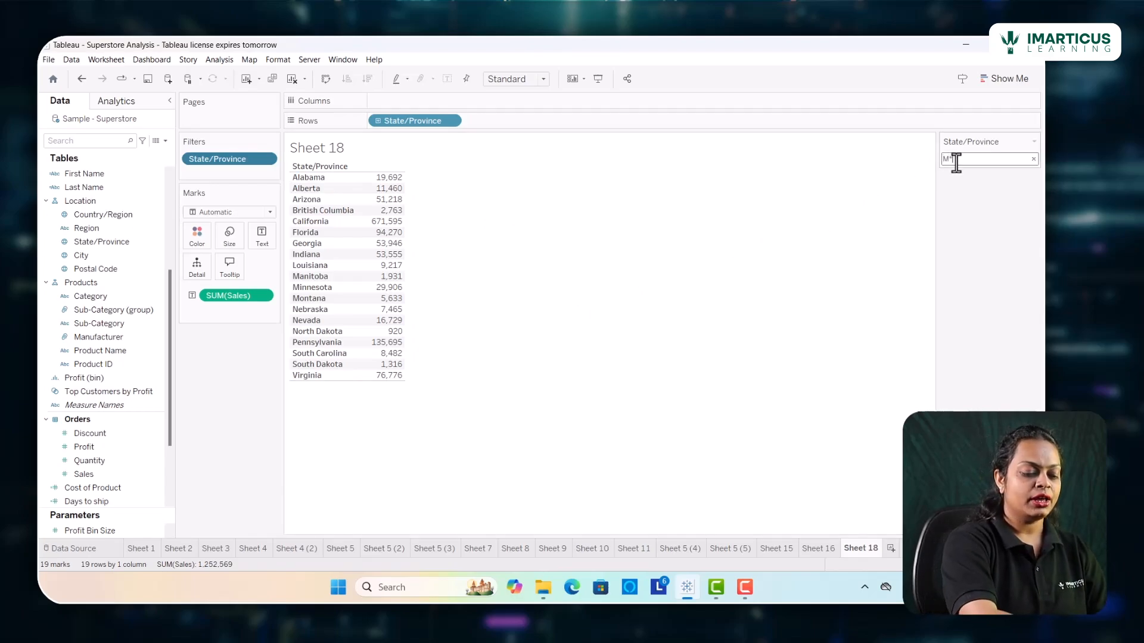
key("Return")
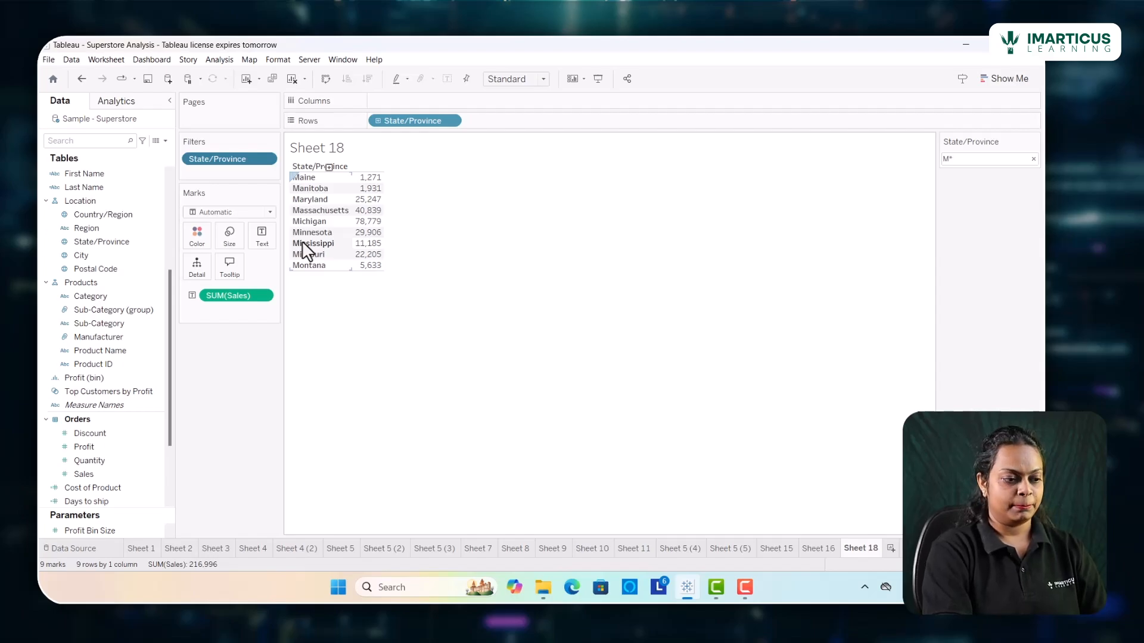
Edit the State/Province filter with a by-field condition on the sum of Sales and load its range of values
left_click(267, 159)
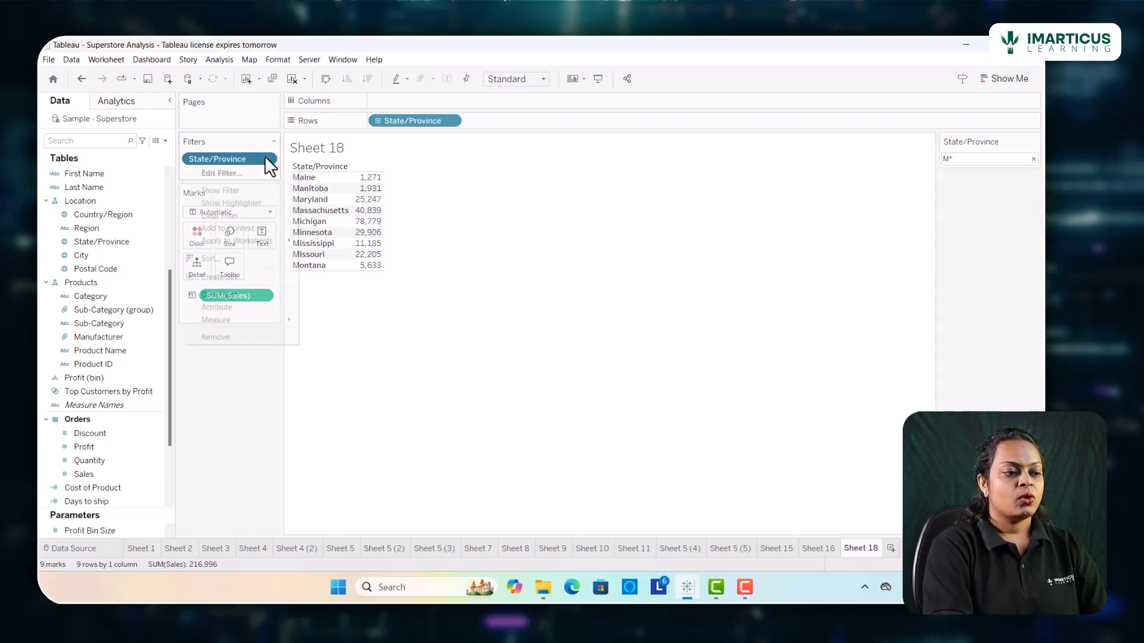
left_click(261, 174)
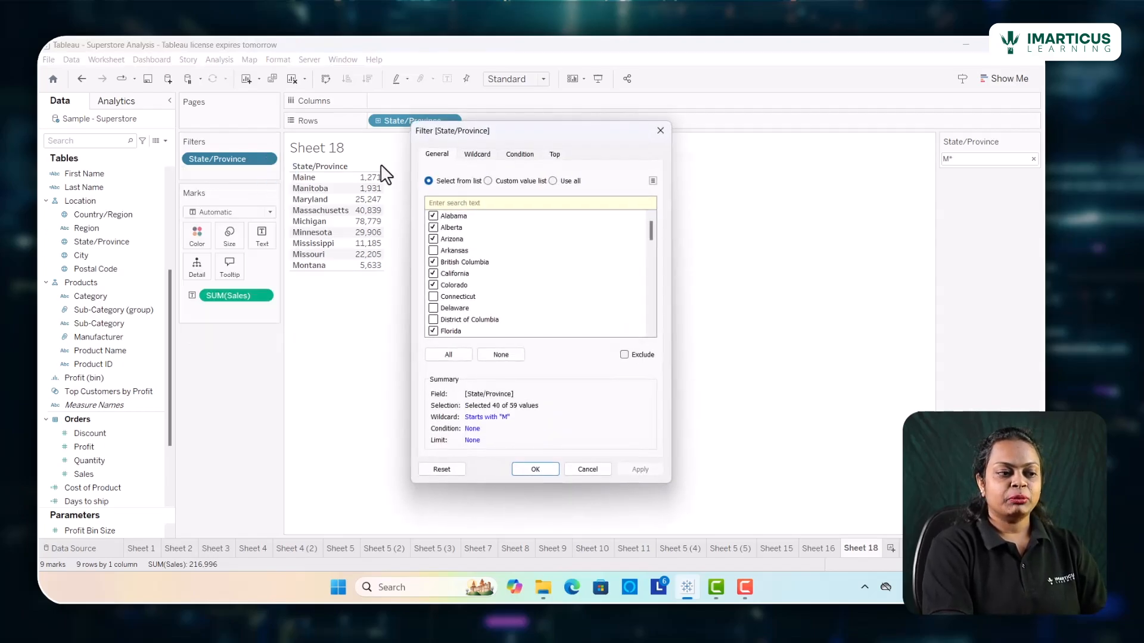
left_click(521, 156)
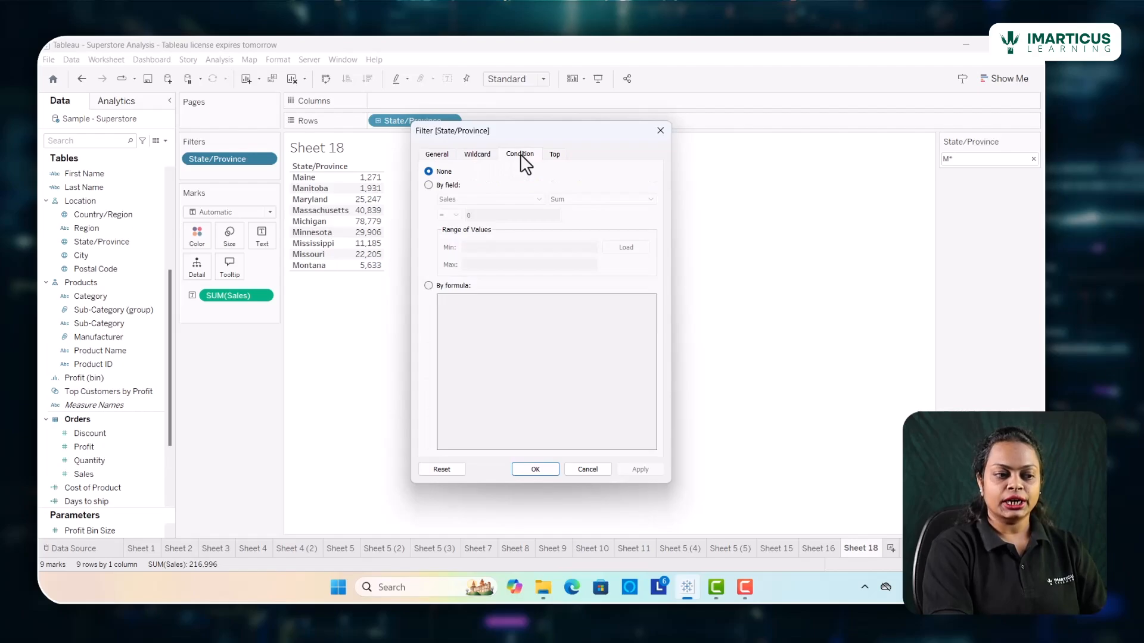
left_click_drag(509, 131, 626, 165)
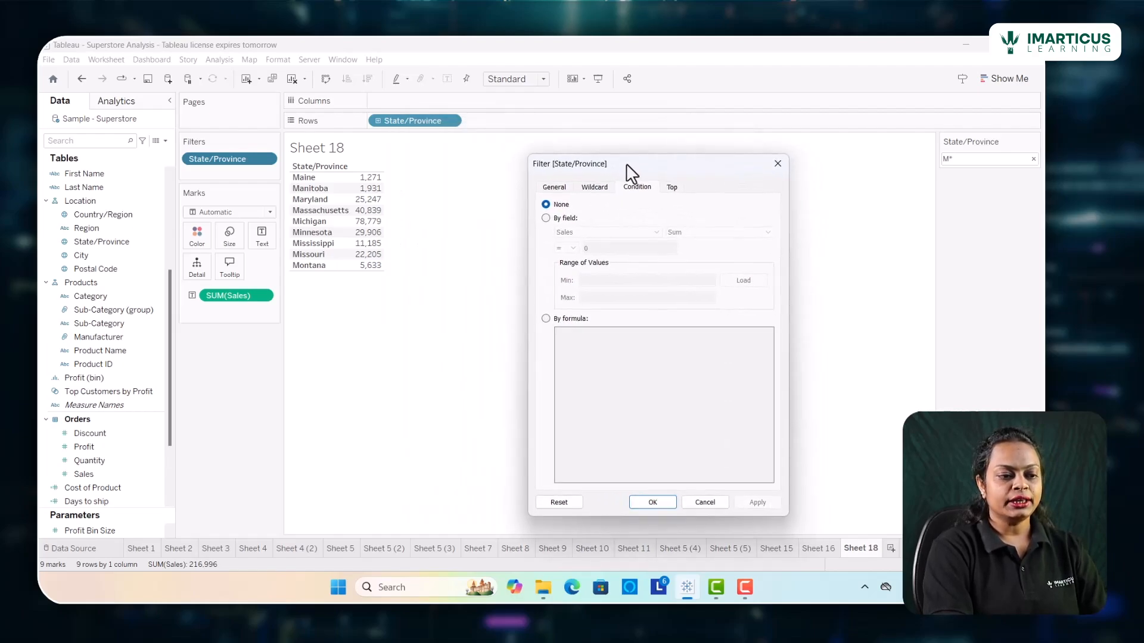
left_click(546, 219)
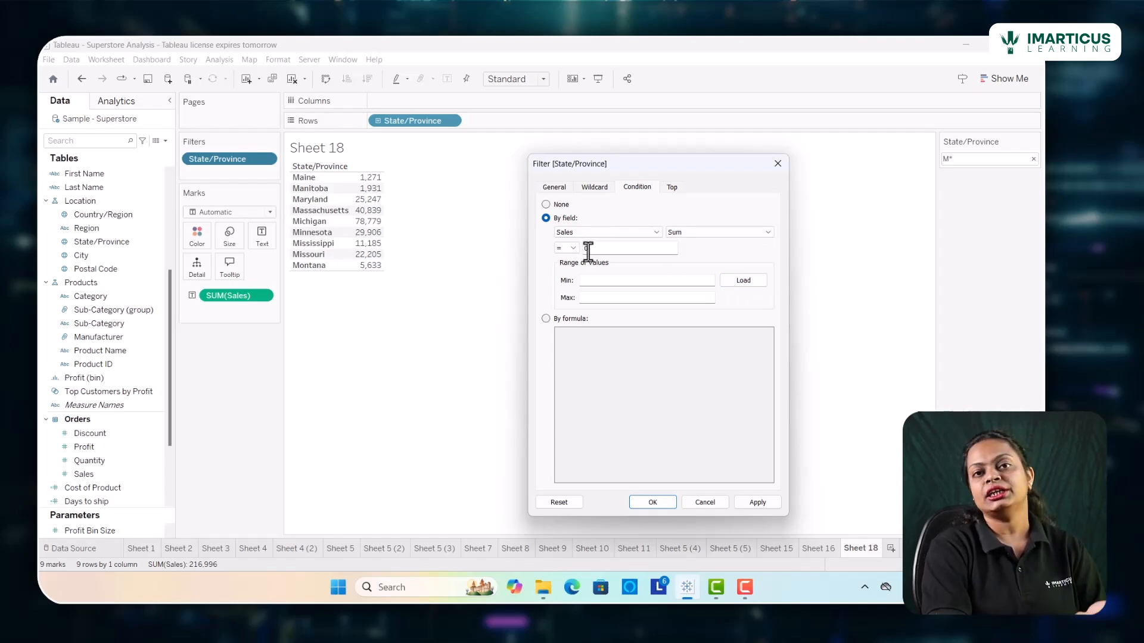
left_click(742, 285)
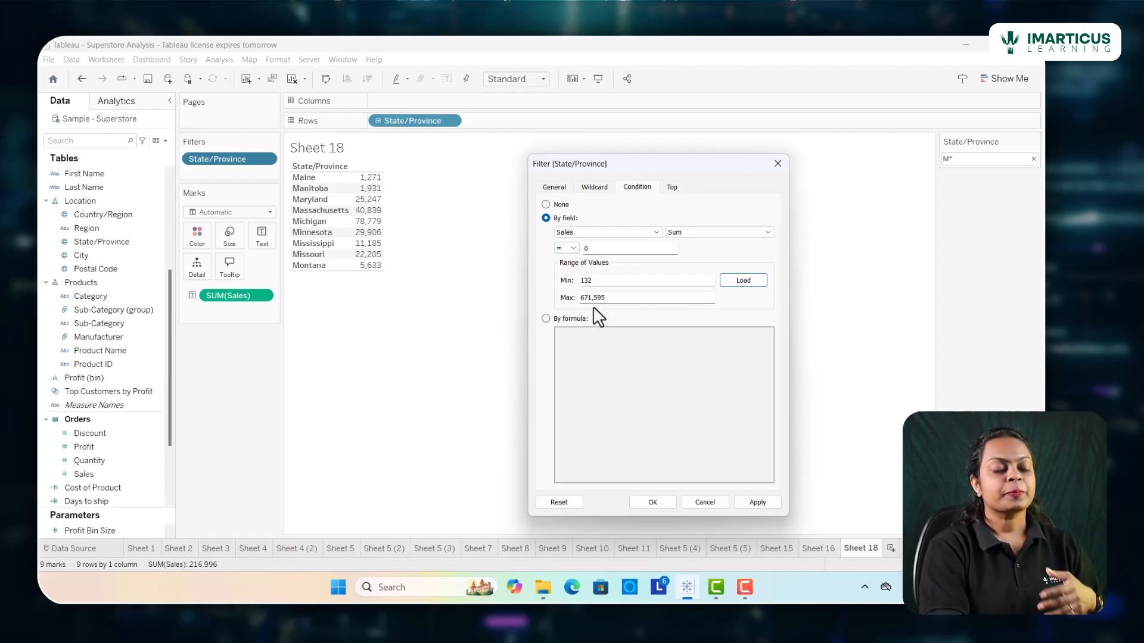
left_click(571, 249)
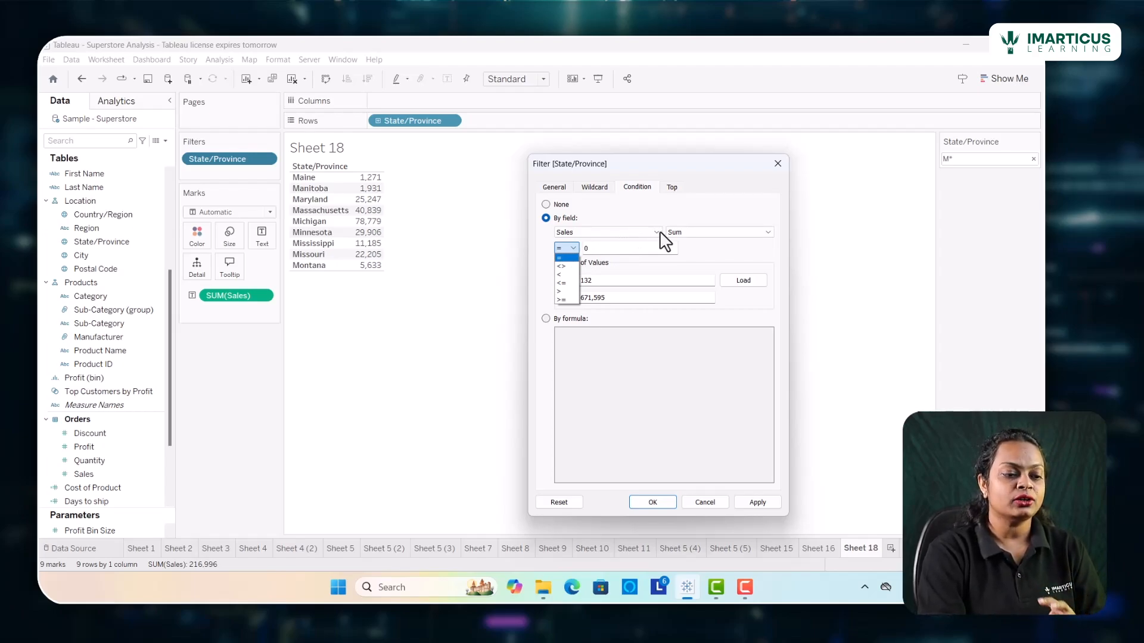
left_click(707, 257)
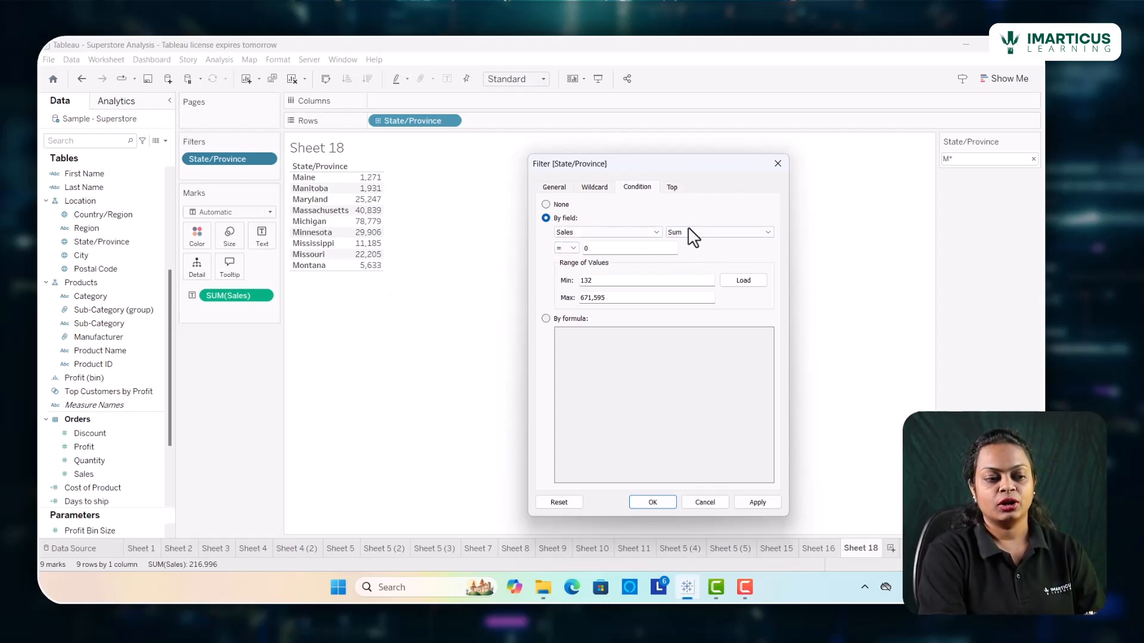
Switch the condition's field to Profit, aggregated as Sum, and load its range of values
left_click(657, 233)
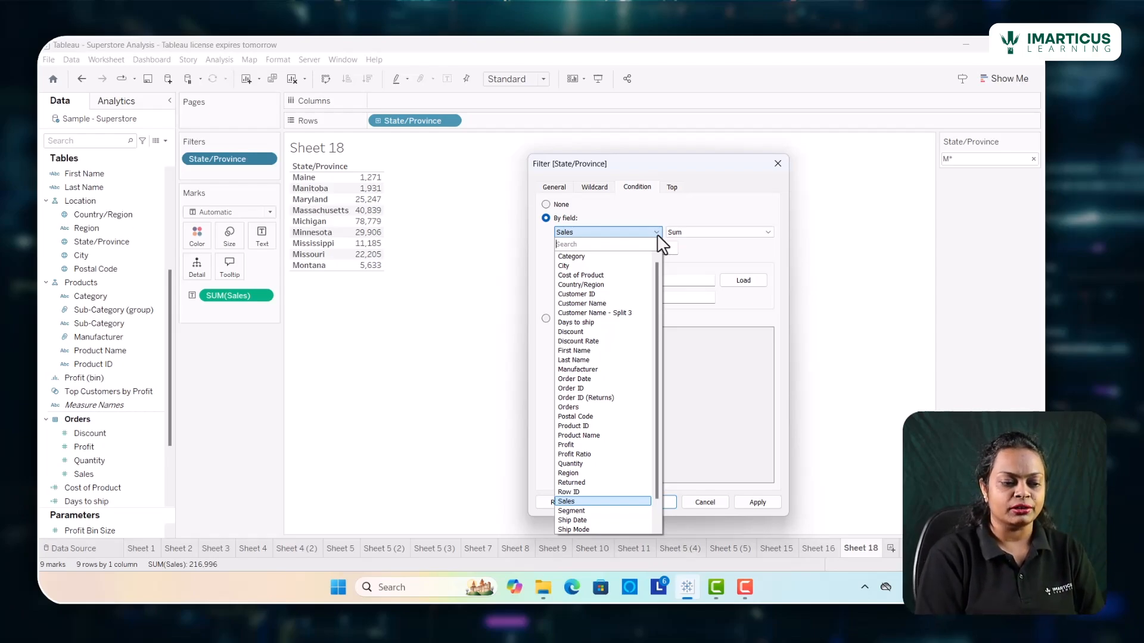
left_click(576, 445)
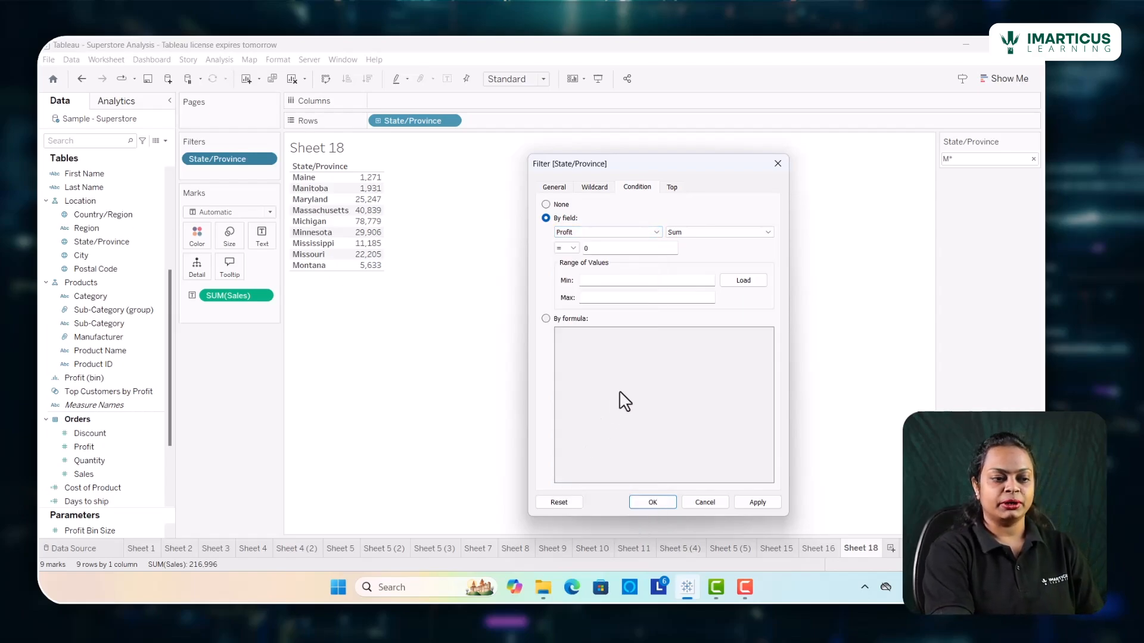
left_click(749, 281)
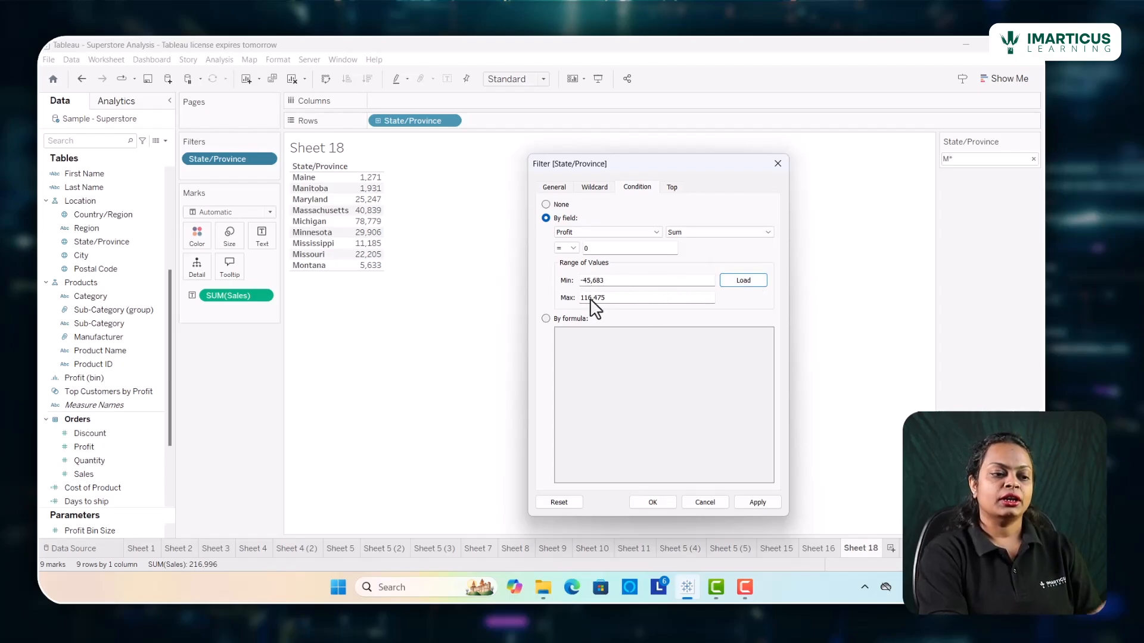
Set the Profit condition to >= 5000 and apply it to the State/Province filter
left_click(571, 251)
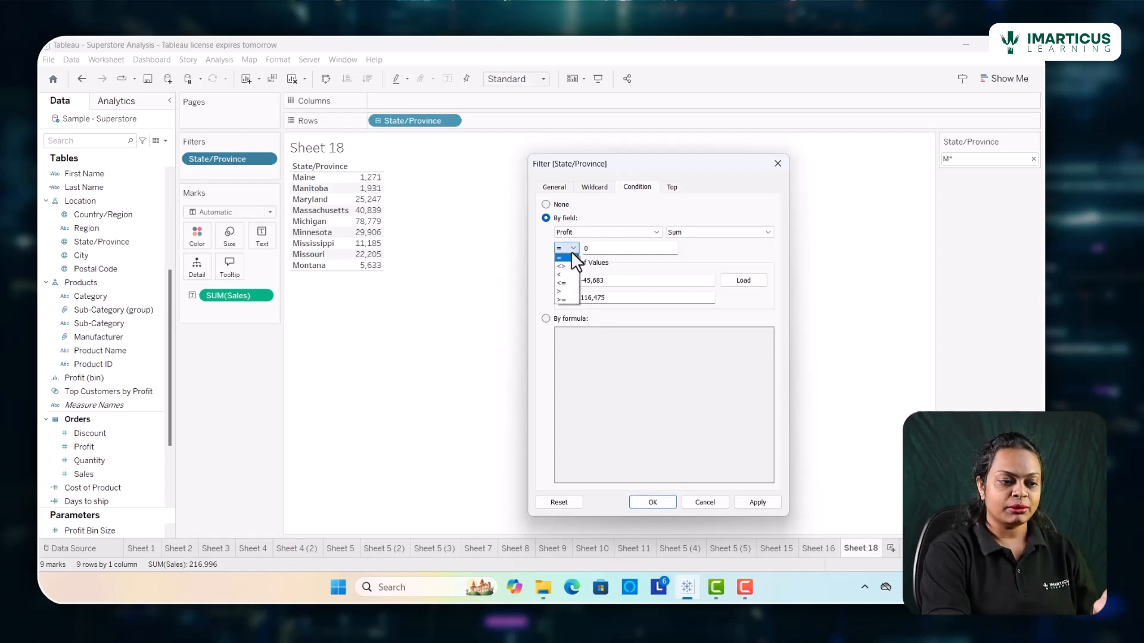
left_click(566, 298)
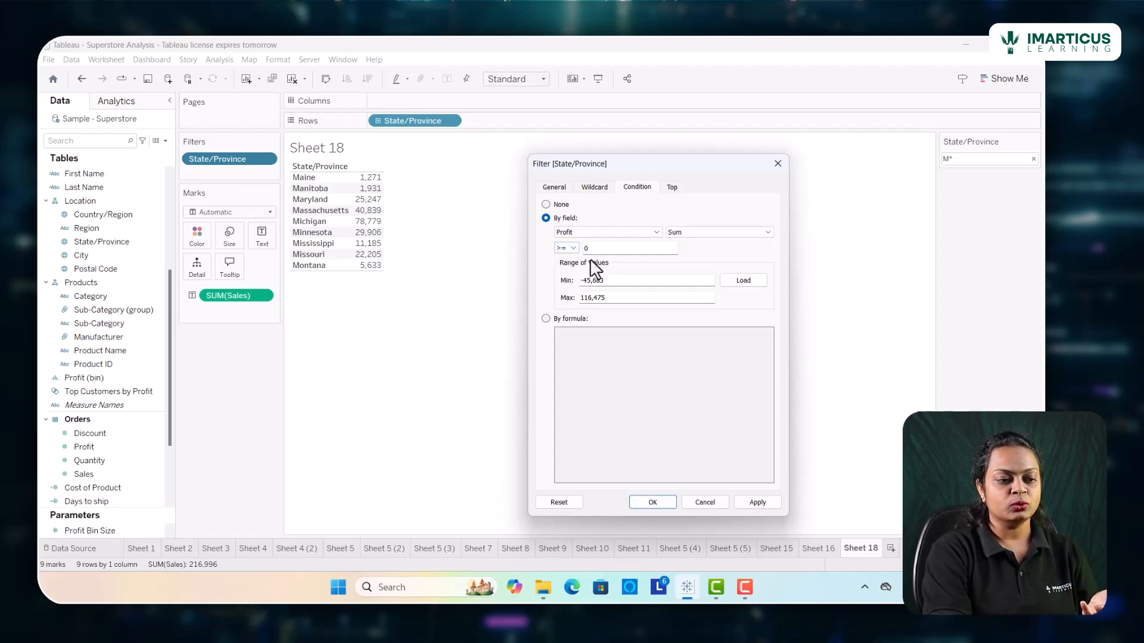
key("BackSpace")
type("5")
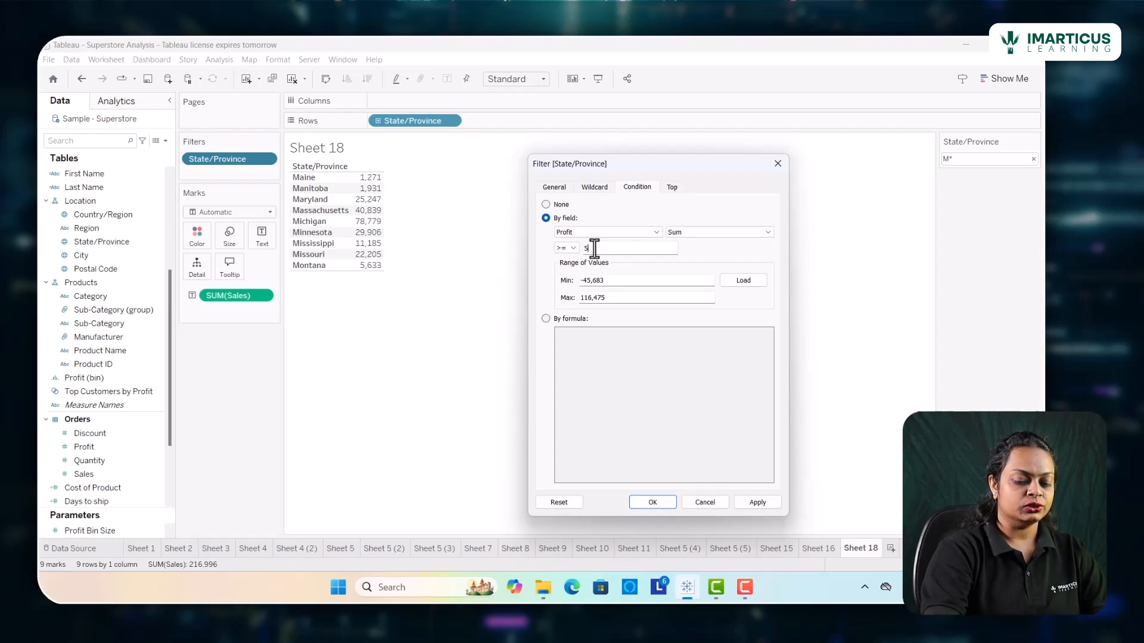
type("000")
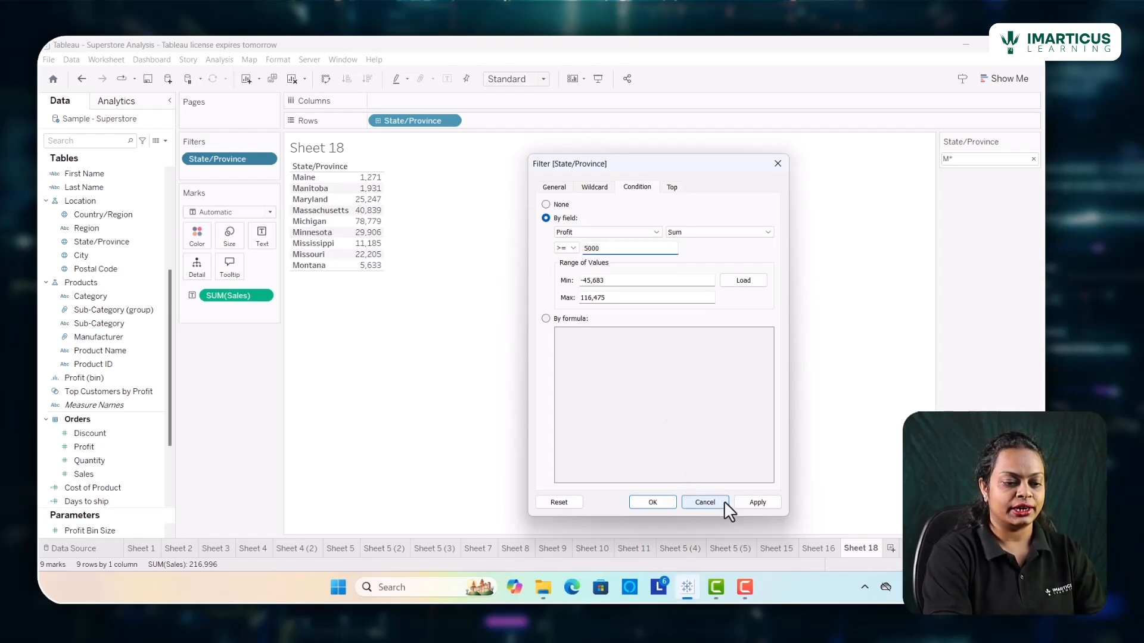
left_click(752, 502)
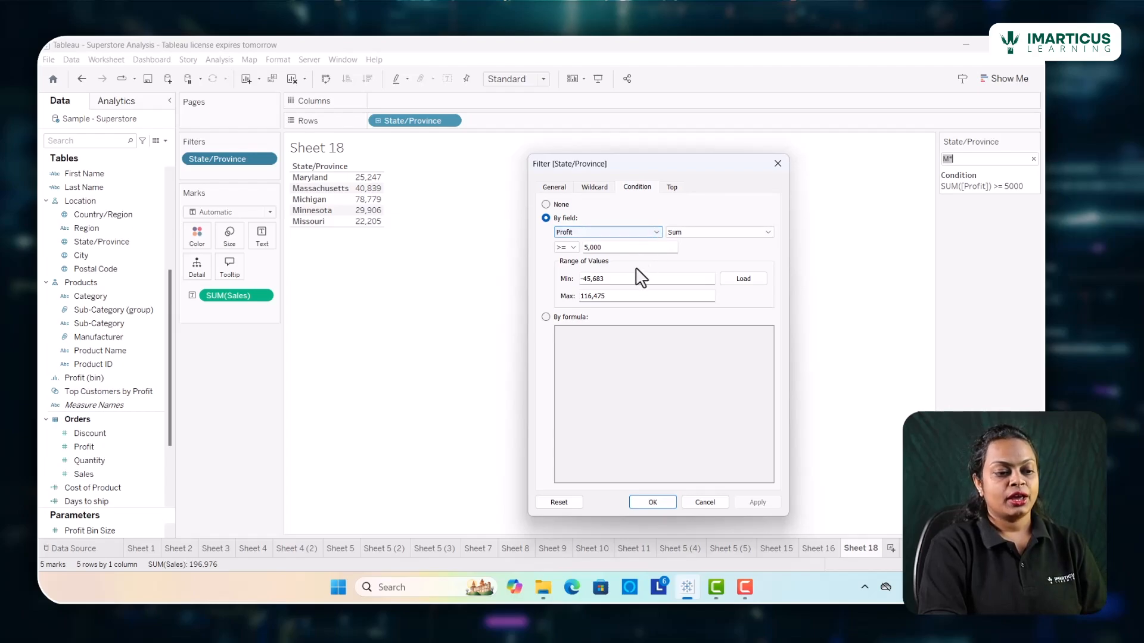
Switch the filter condition to a formula and begin it with IF SUM([Sales])>25000
left_click(546, 317)
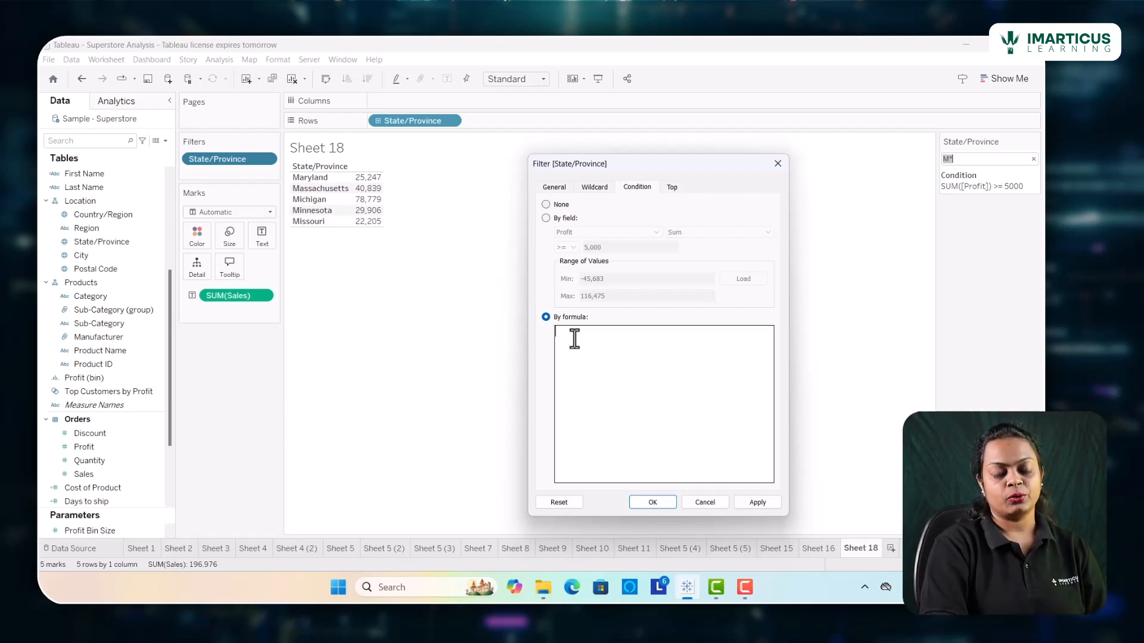
type("IF ")
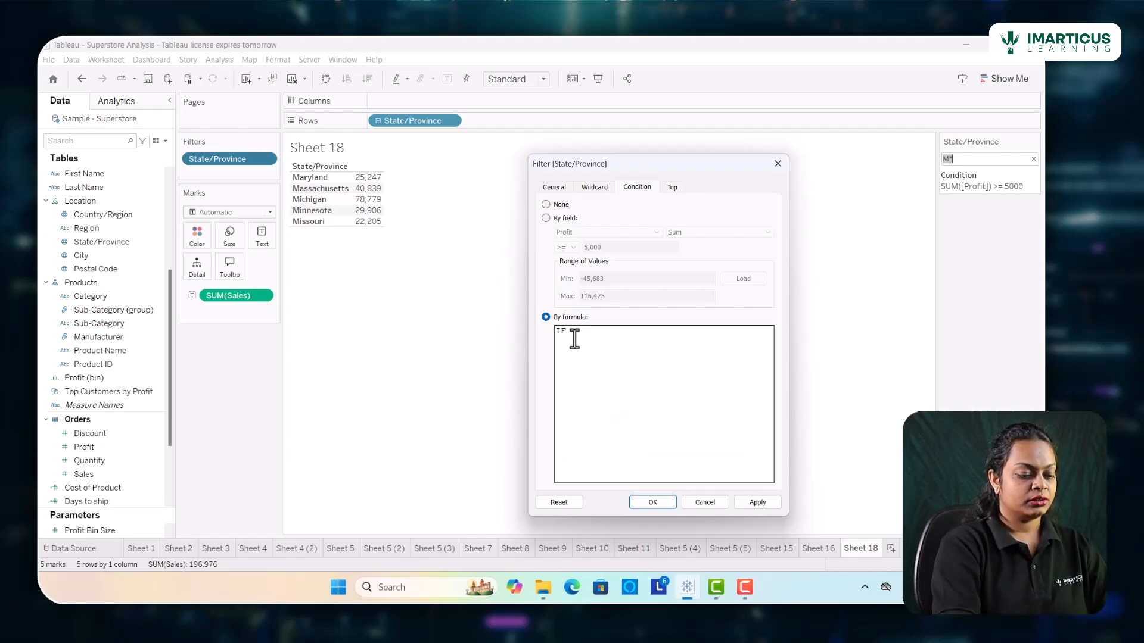
type("S")
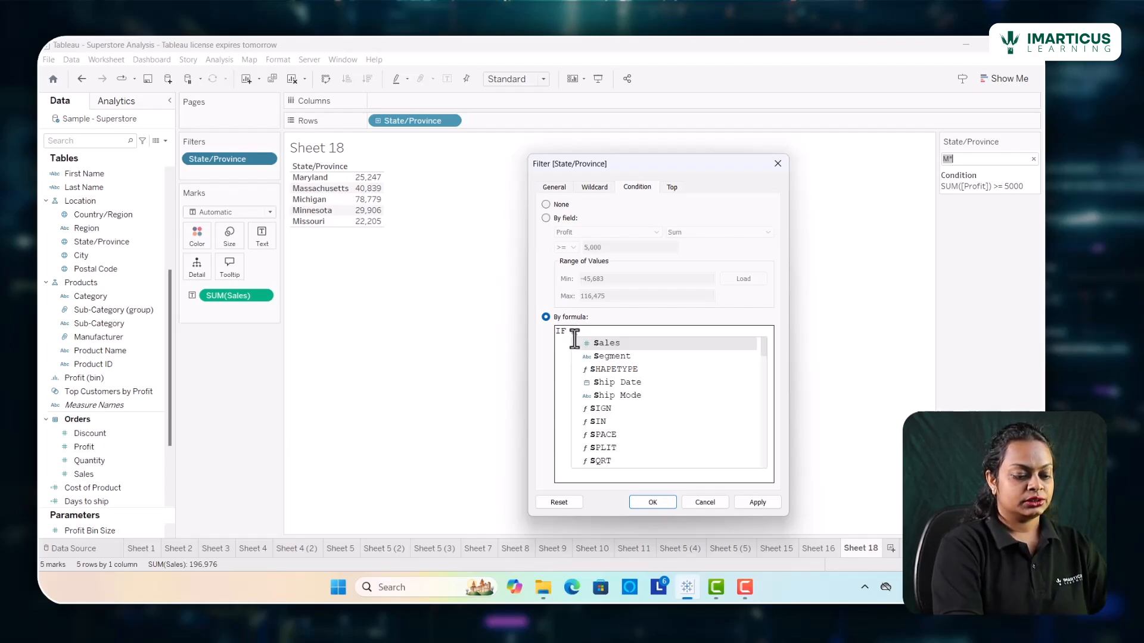
type("UM(s")
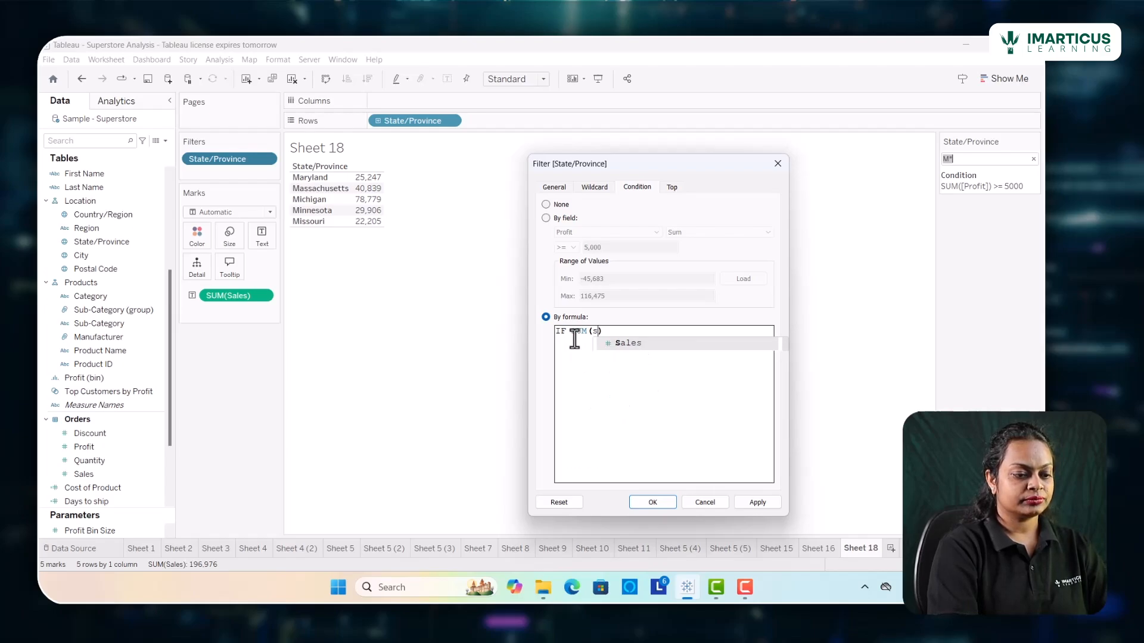
key("Return")
type(">")
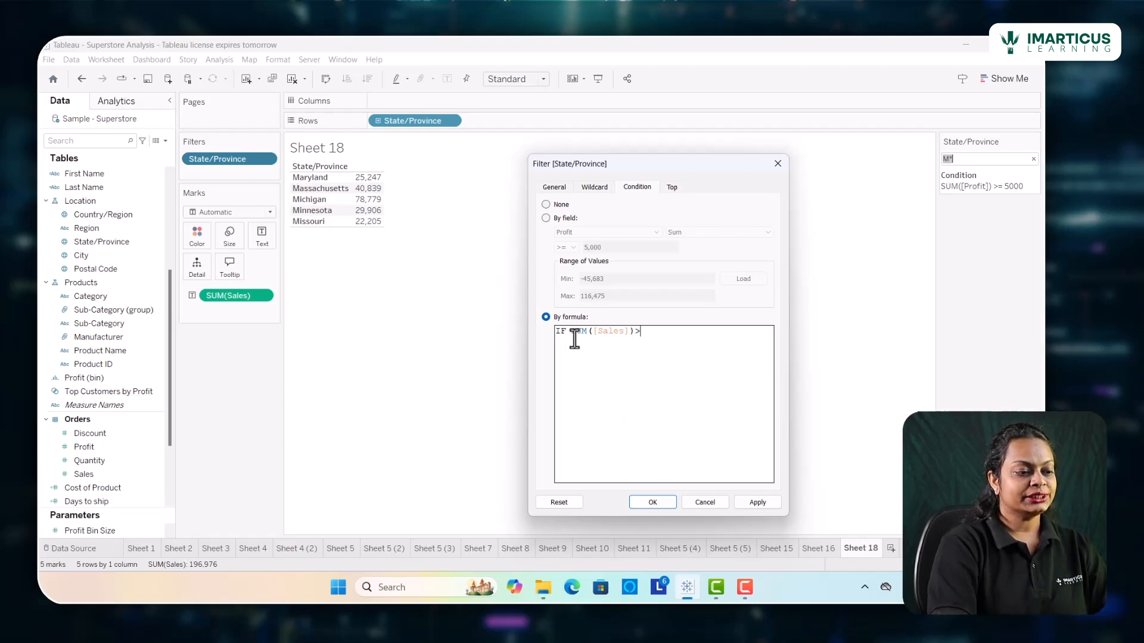
type("225")
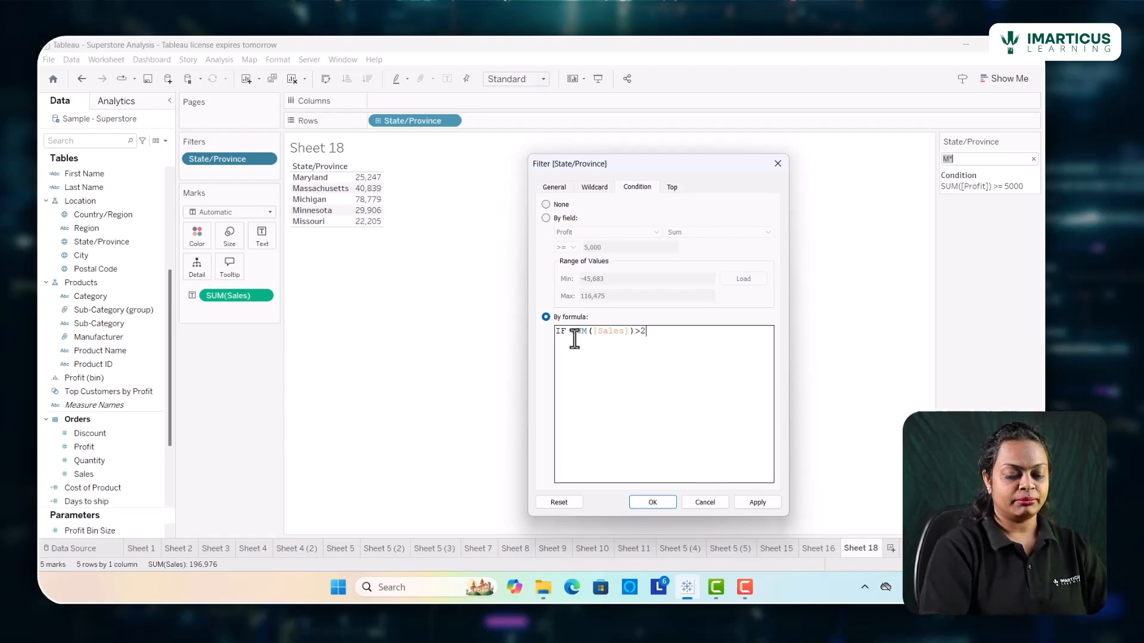
key("BackSpace")
key("BackSpace")
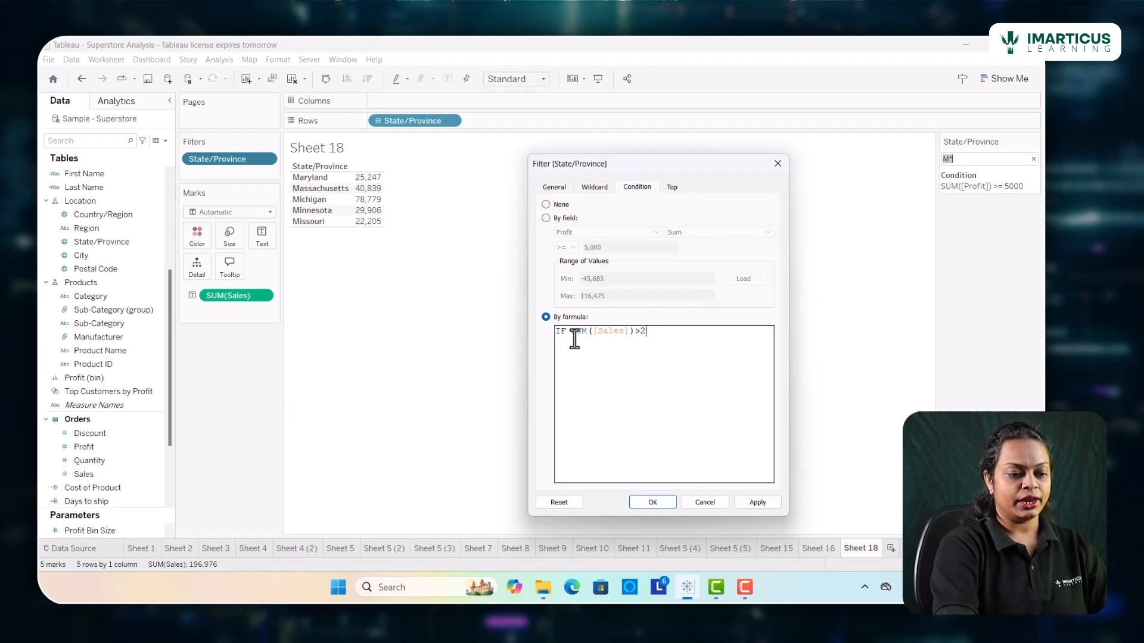
type("5000")
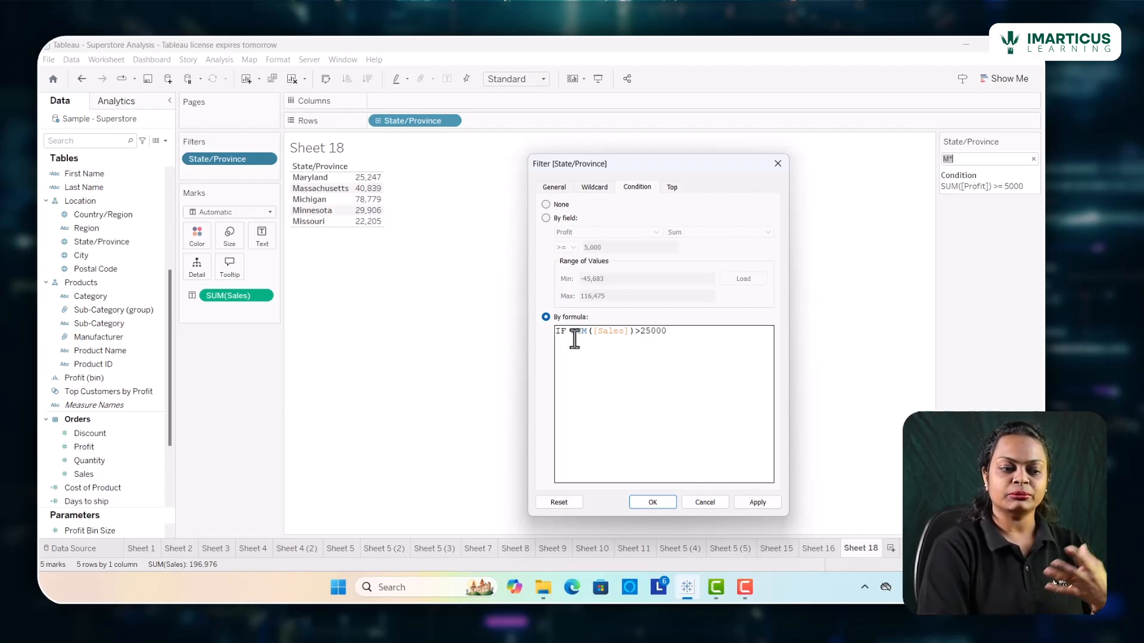
Extend the condition formula with AND sum([Profit]>=5000 after the Sales comparison
type(" AND")
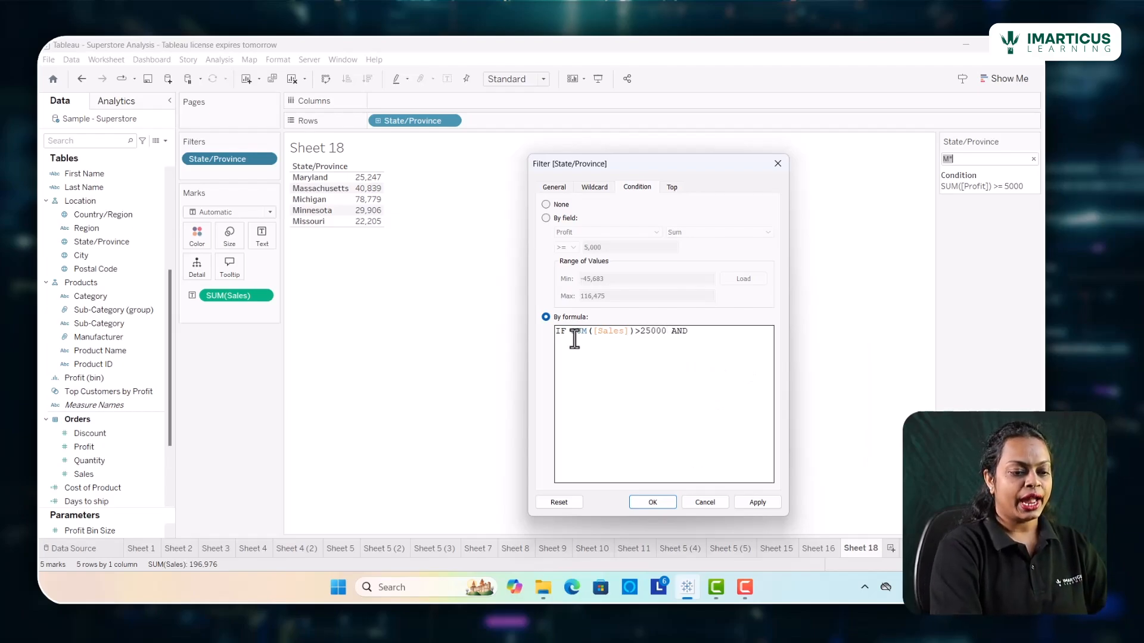
type(" sum")
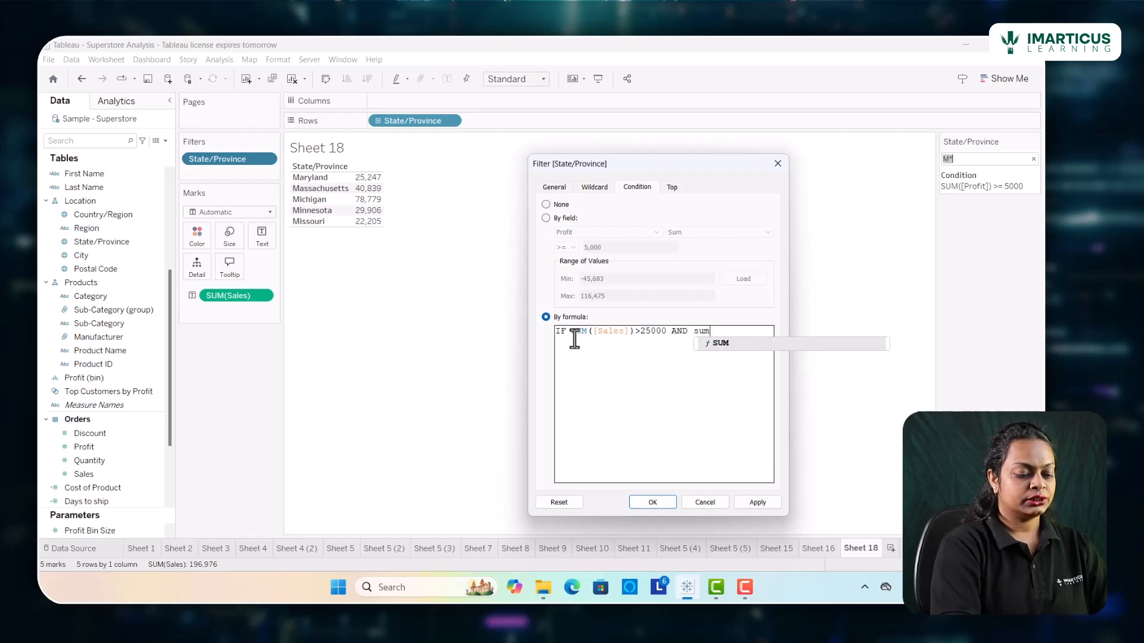
type("(pro")
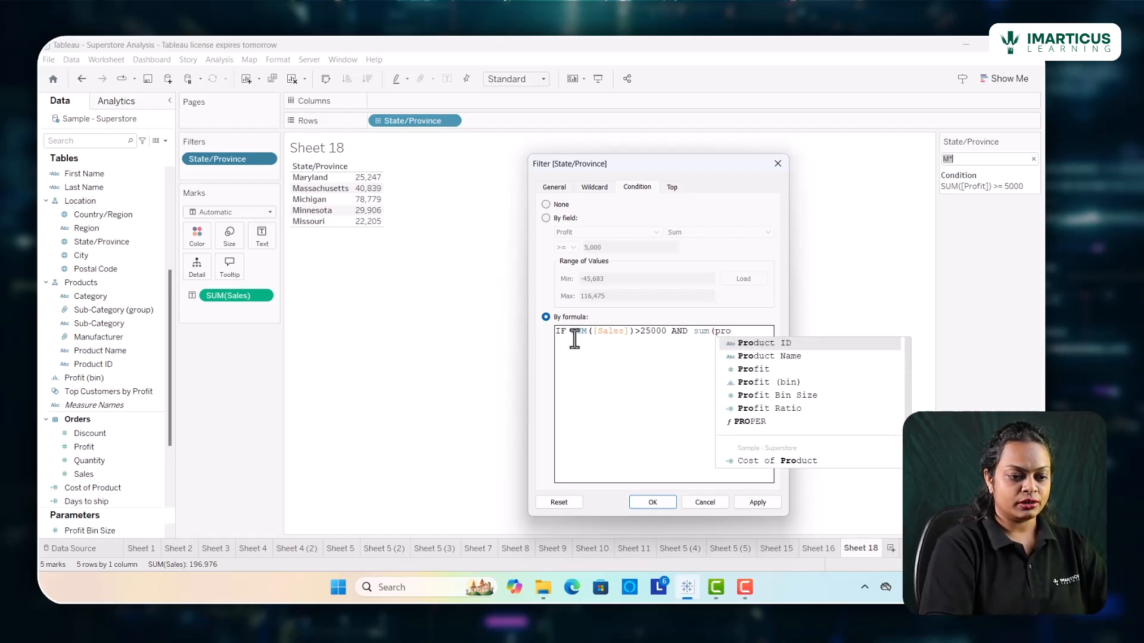
key("Down")
key("Down")
key("Return")
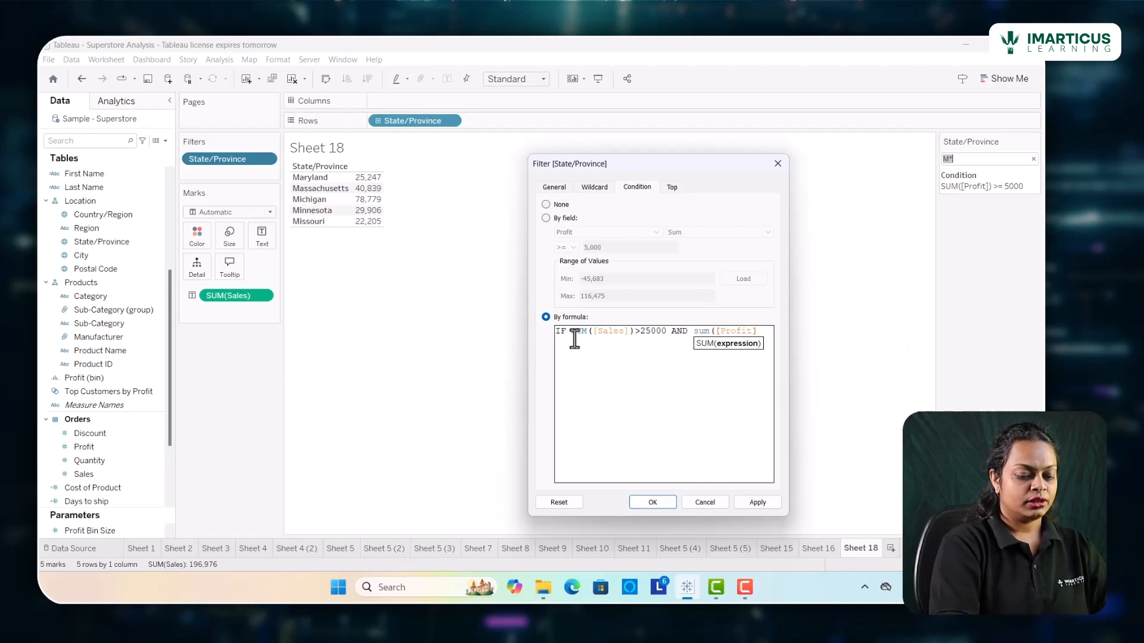
type(">50")
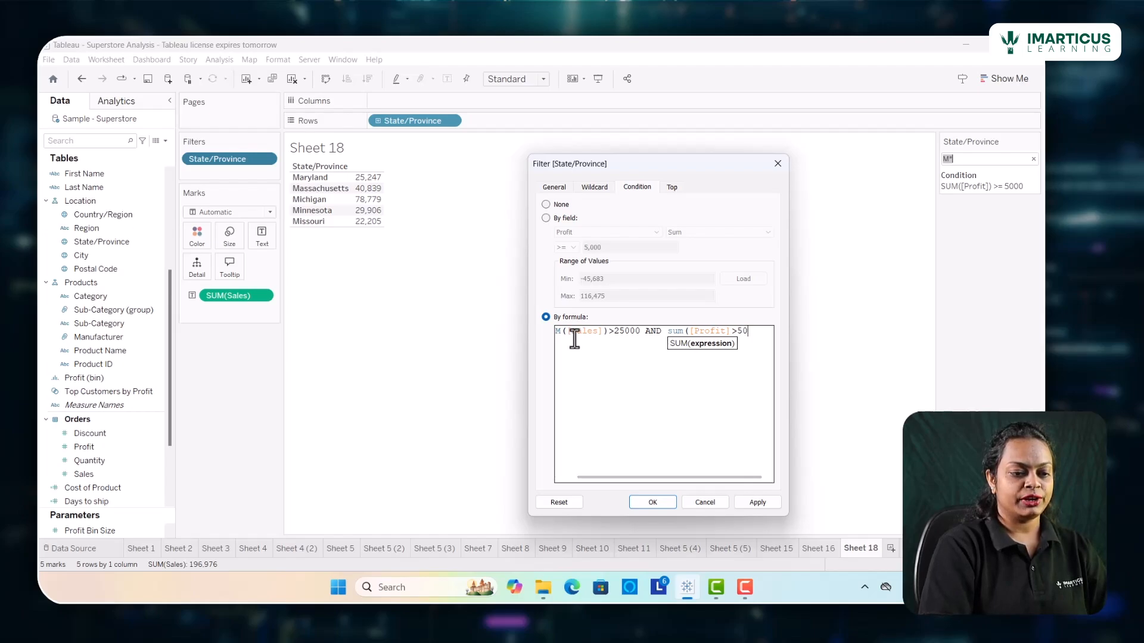
key("BackSpace")
key("BackSpace")
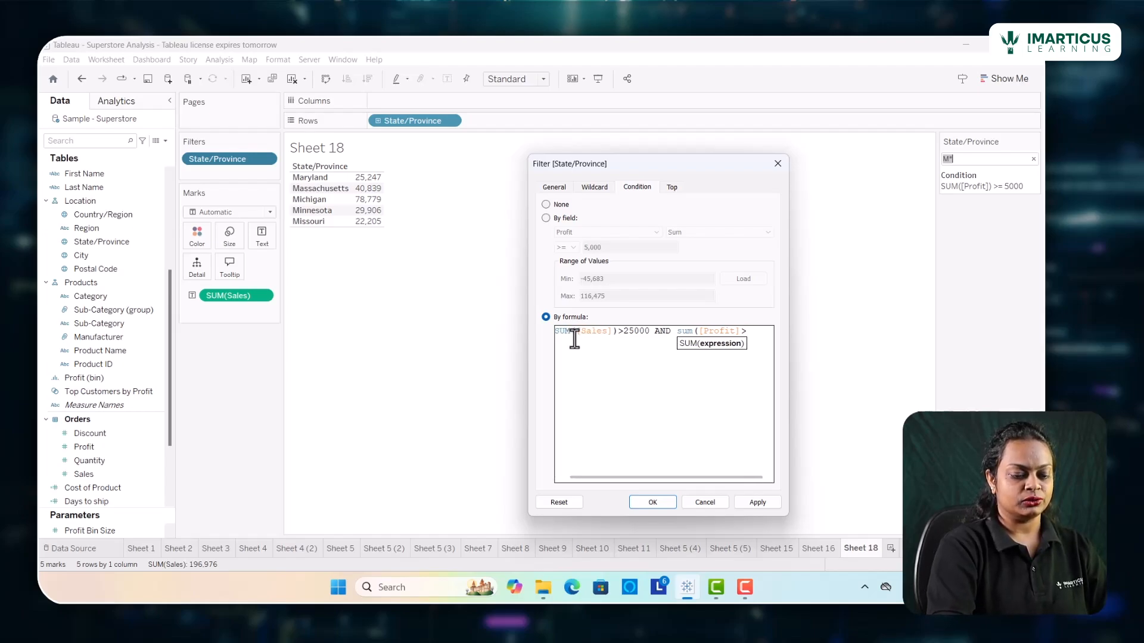
type("=")
type("5000")
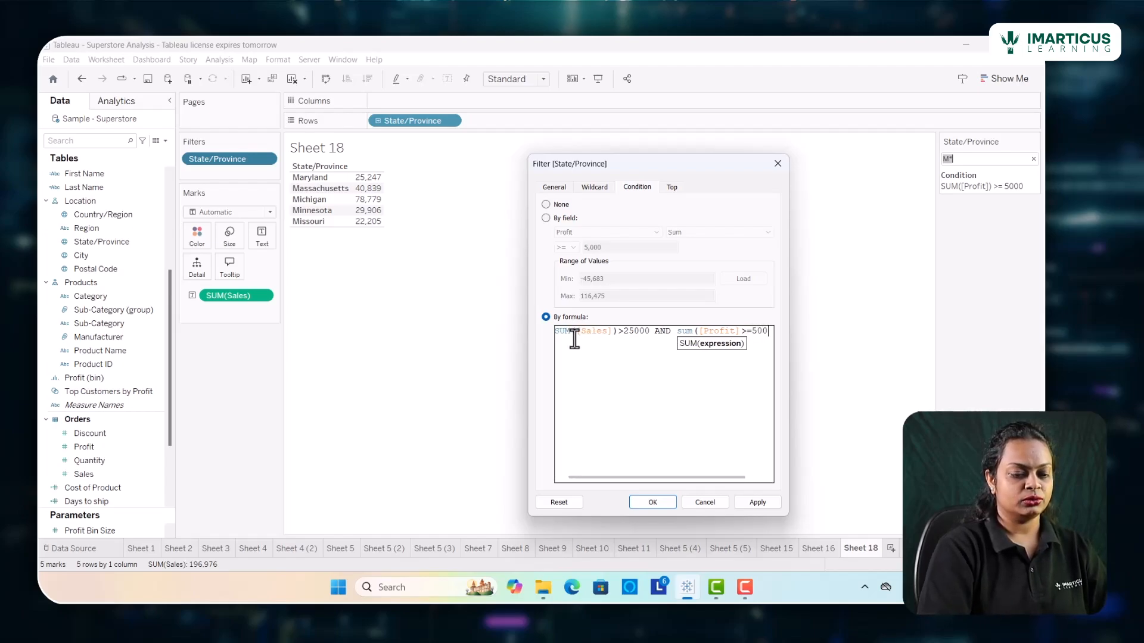
Change the formula's Sales comparison from greater than to >=, keeping the 25000 threshold
left_click(598, 331)
type("2")
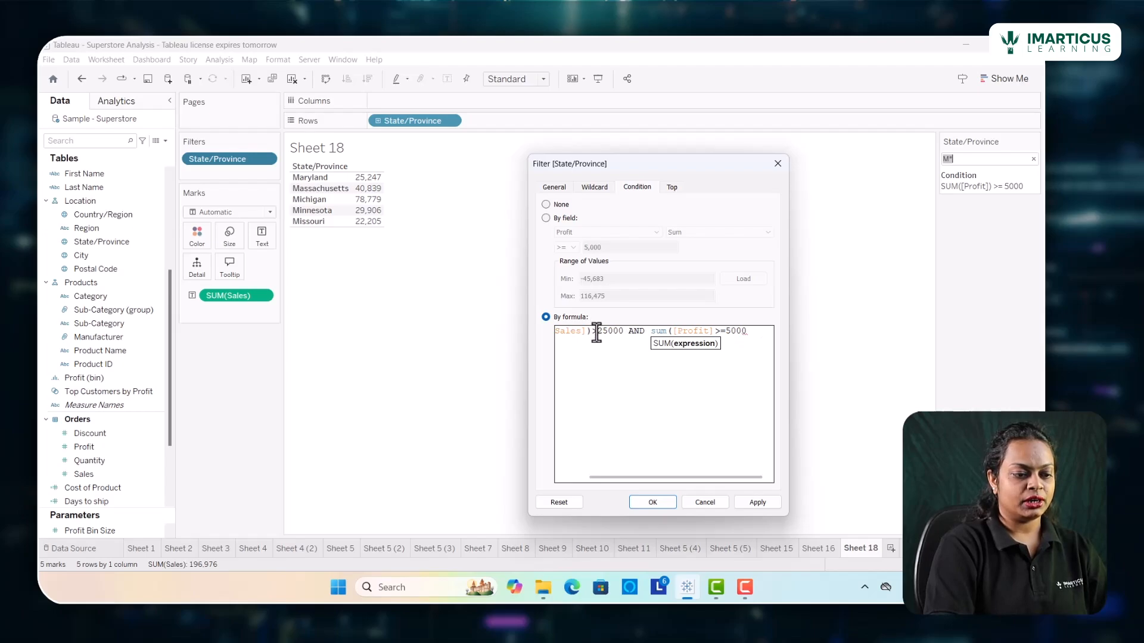
left_click(596, 331)
type("=")
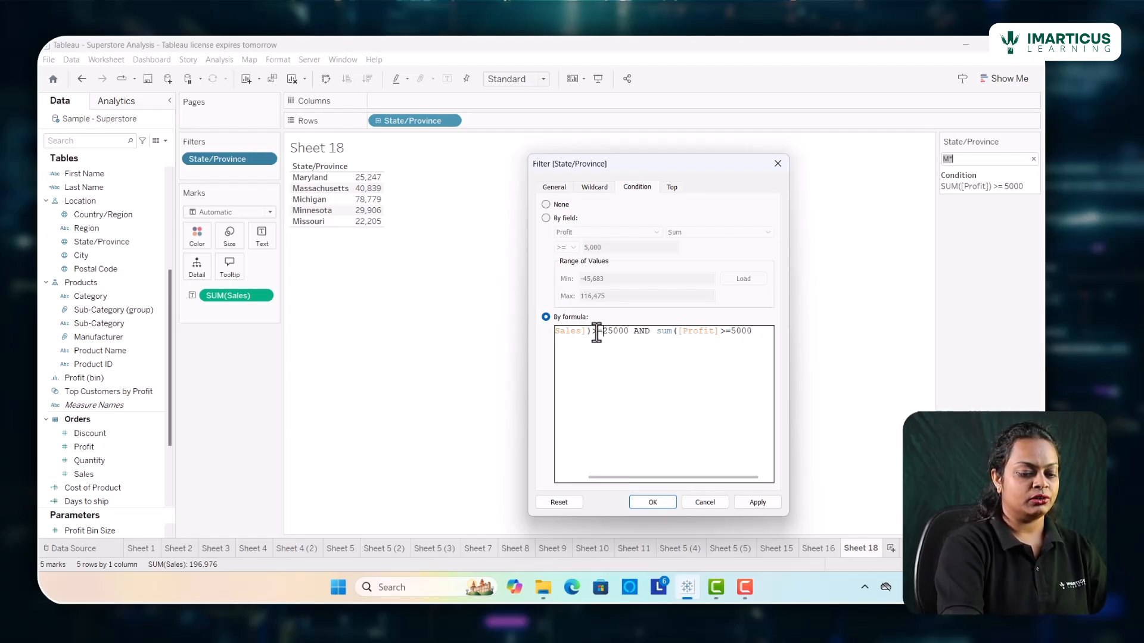
Split the condition formula into three lines, with AND on its own line, and capitalise the first letter of the Profit line's Sum
left_click(632, 331)
key("Return")
key("Delete")
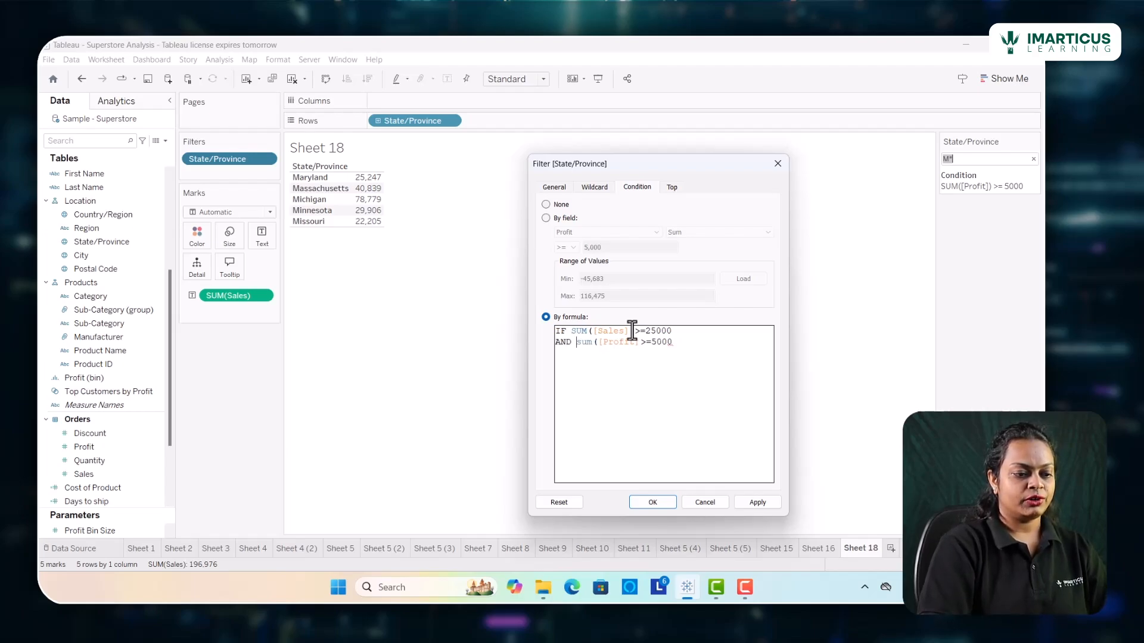
key("Delete")
type("s")
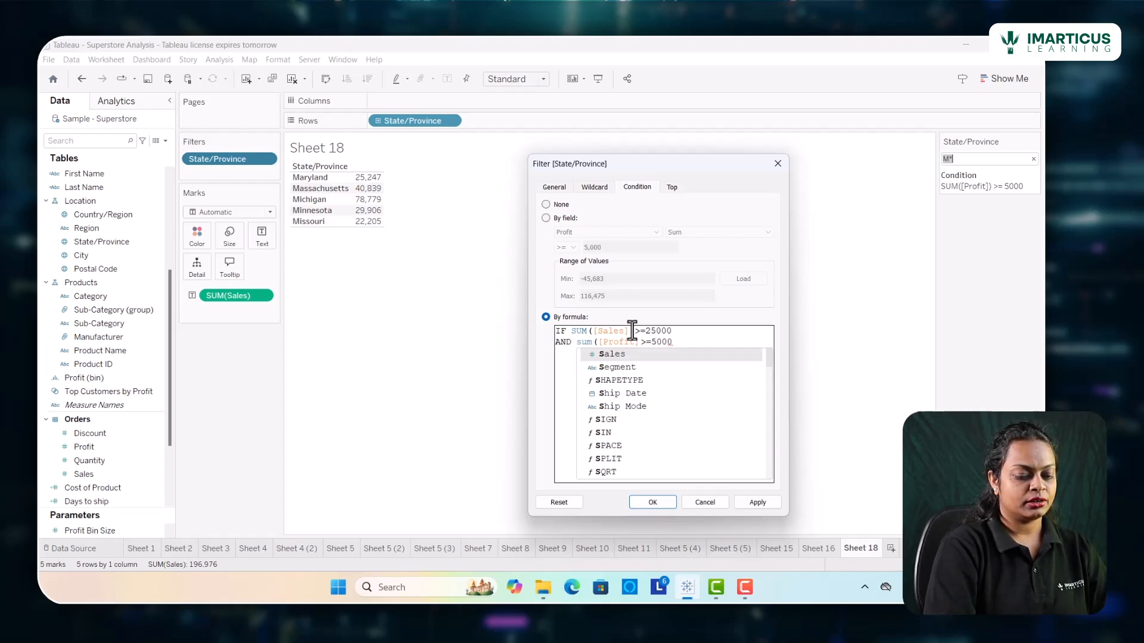
key("Left")
key("Return")
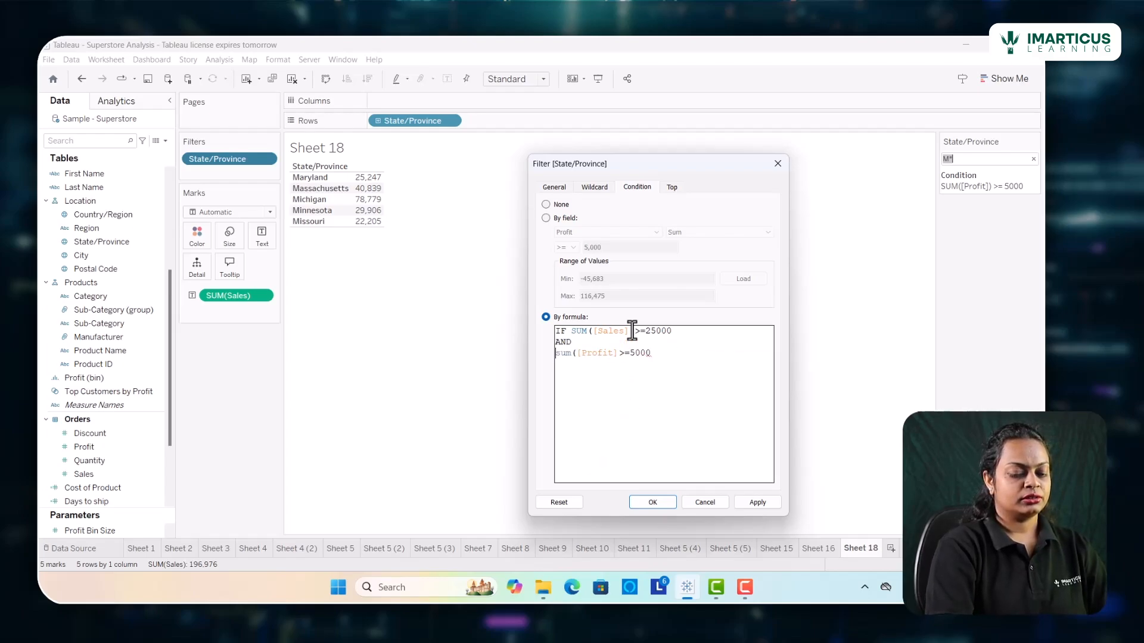
key("Delete")
type("S")
left_click(693, 352)
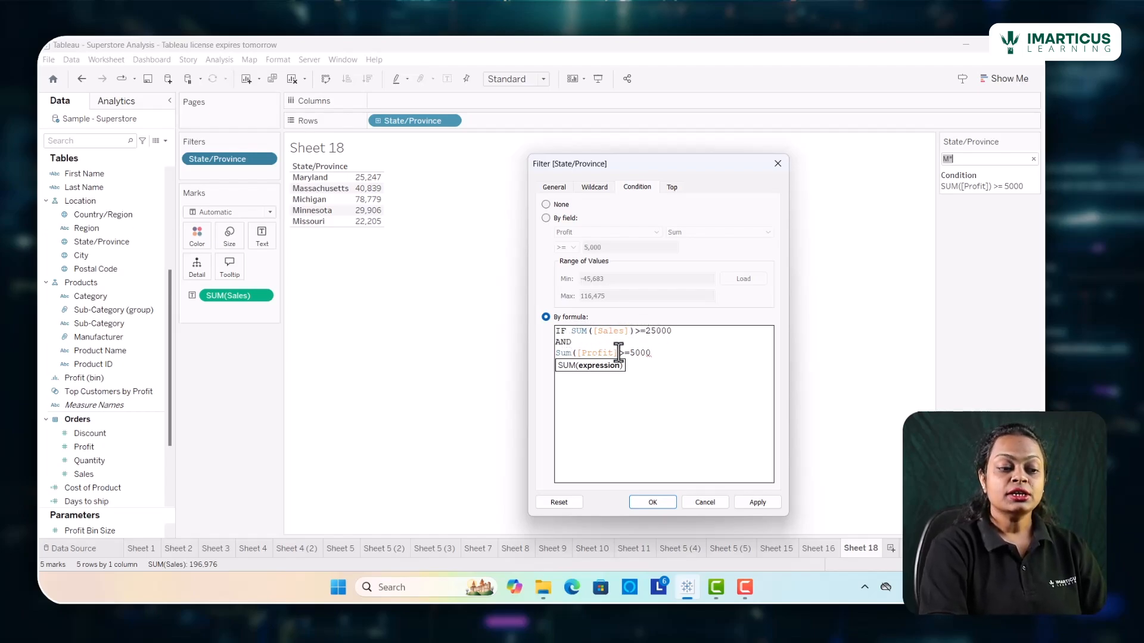
Try to apply the condition formula, and add the missing closing parenthesis after [Profit]
mouse_move(644, 353)
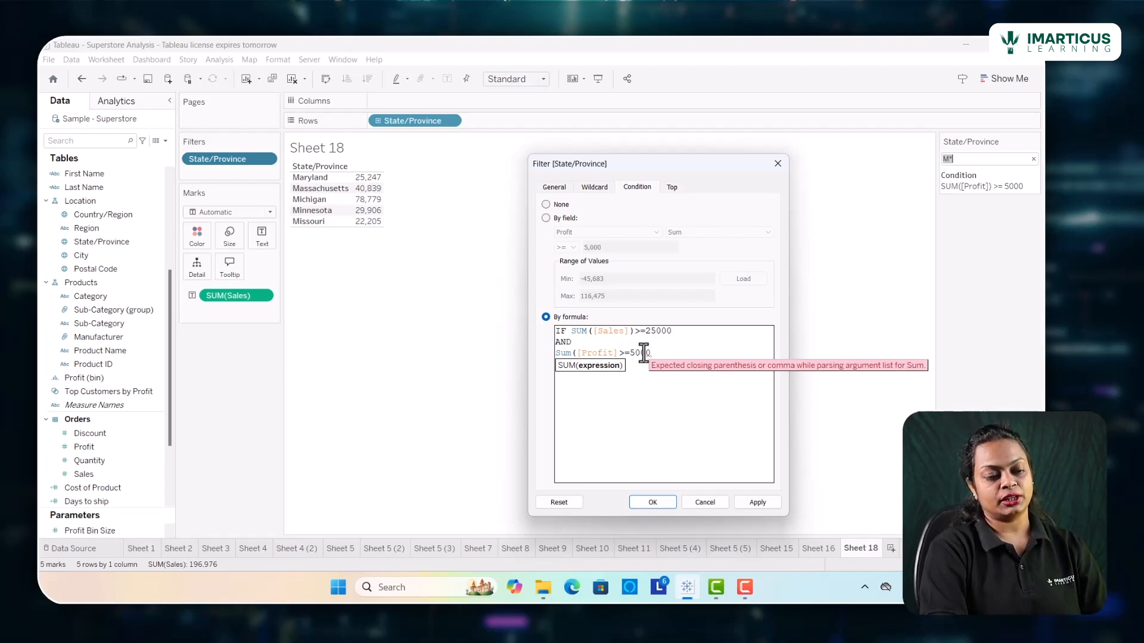
left_click_drag(576, 341, 550, 340)
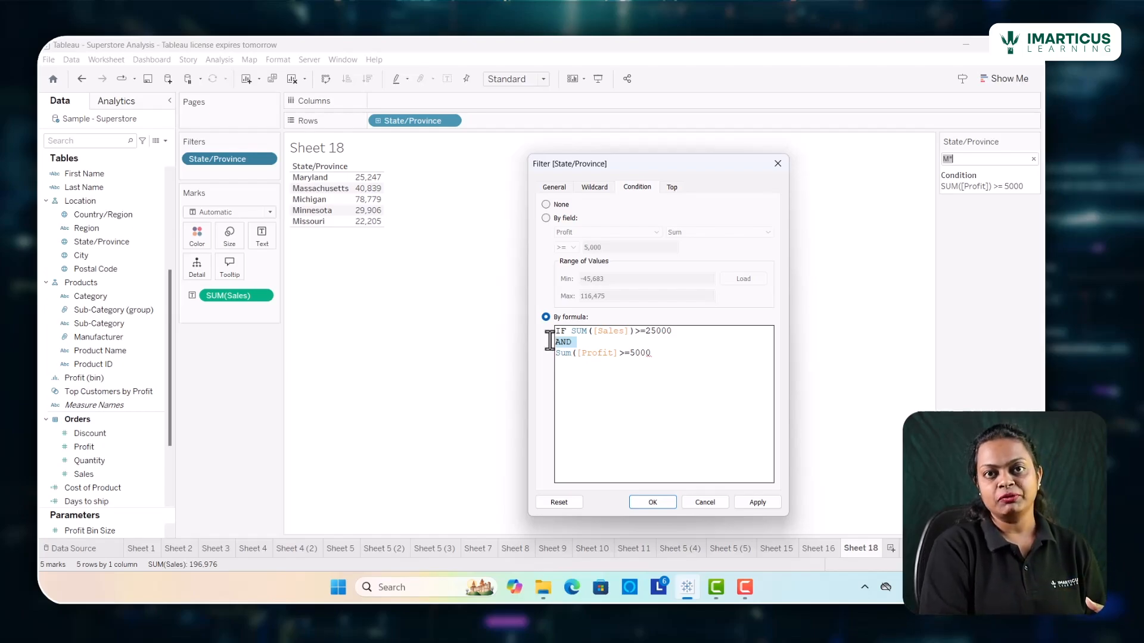
left_click(773, 503)
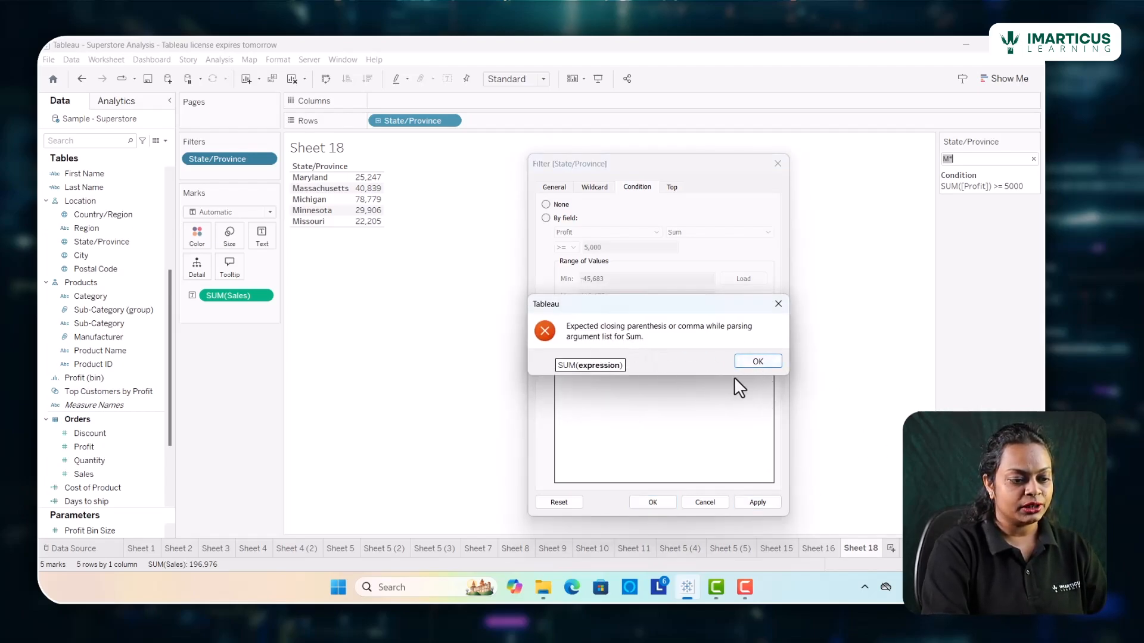
left_click(757, 362)
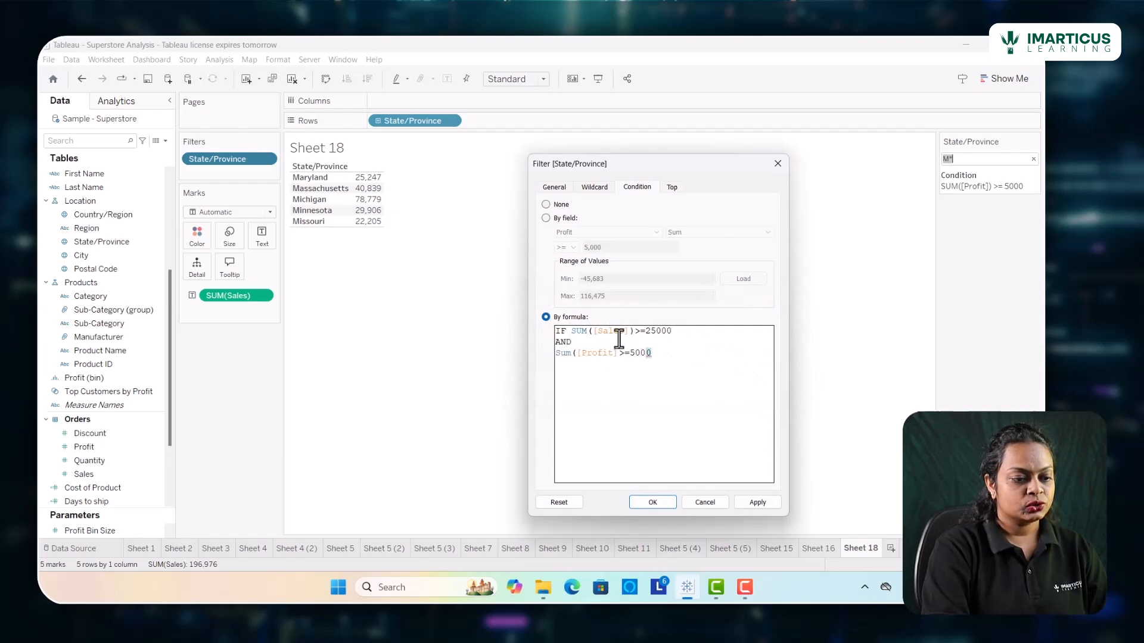
left_click(618, 352)
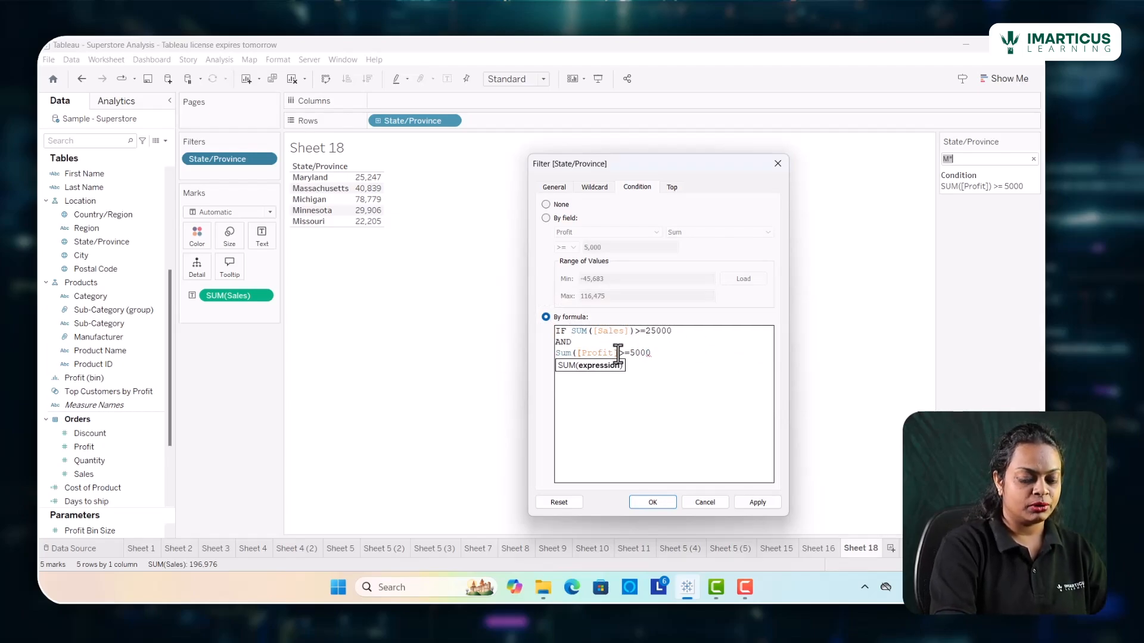
type(")")
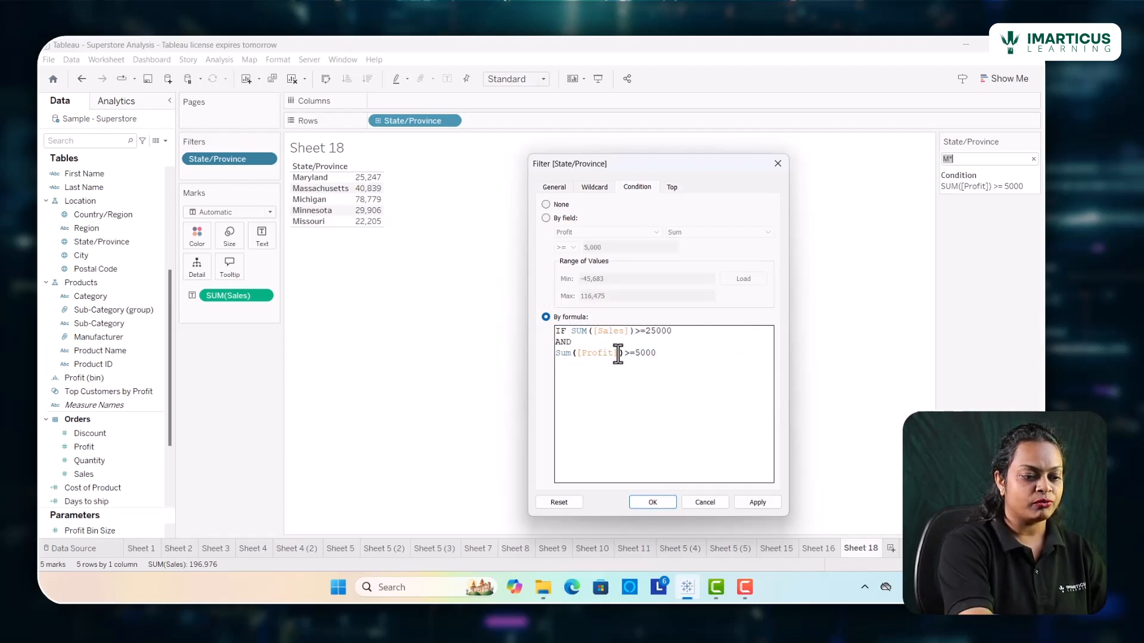
Remove IF from the start of the formula and apply the condition SUM([Sales])>=25000 AND Sum([Profit])>=5000
left_click(747, 506)
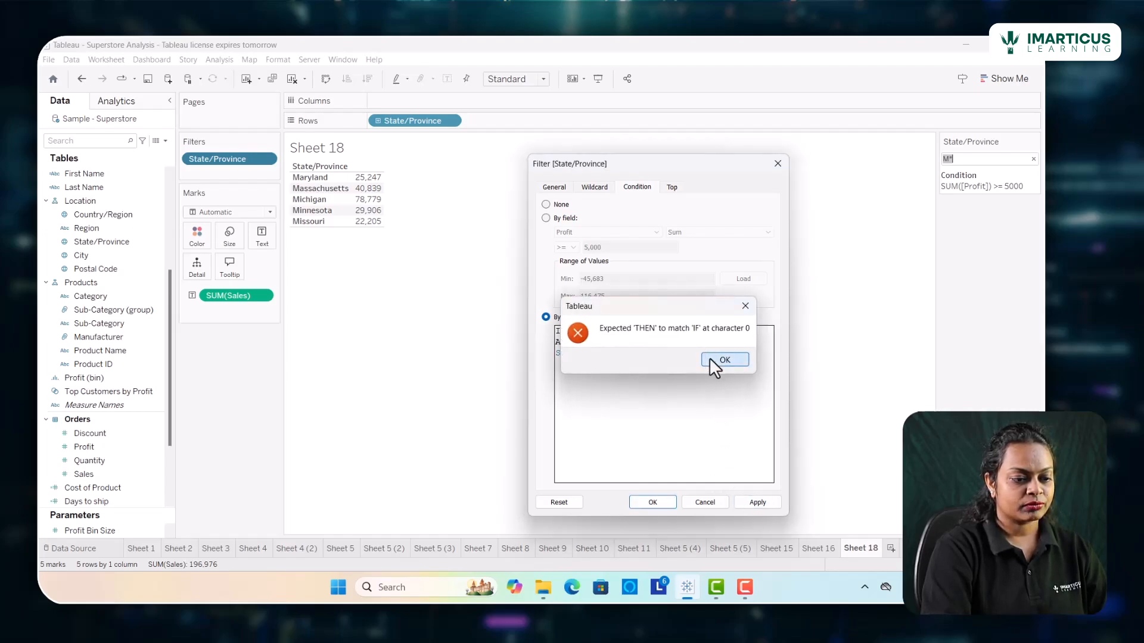
left_click(710, 359)
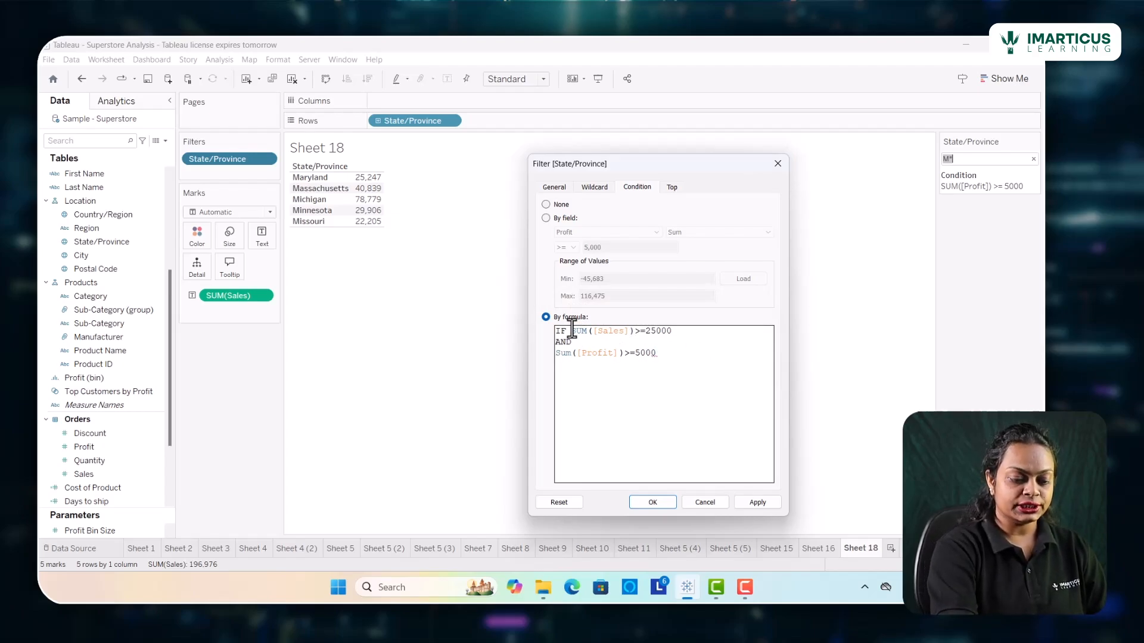
key("BackSpace")
key("BackSpace")
key("BackSpace")
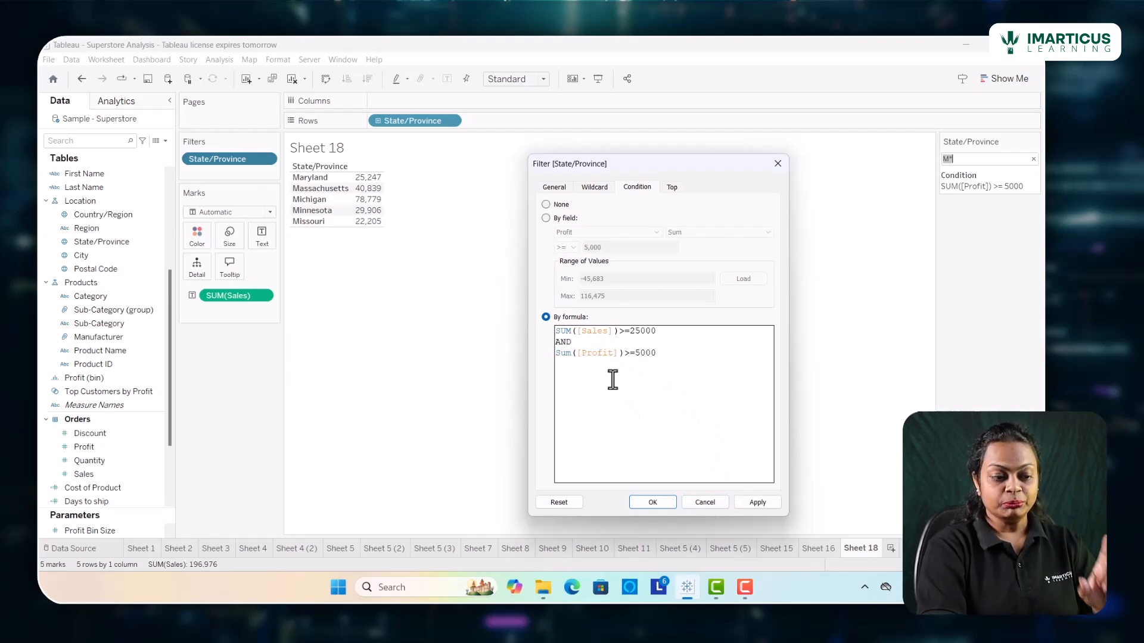
left_click(758, 503)
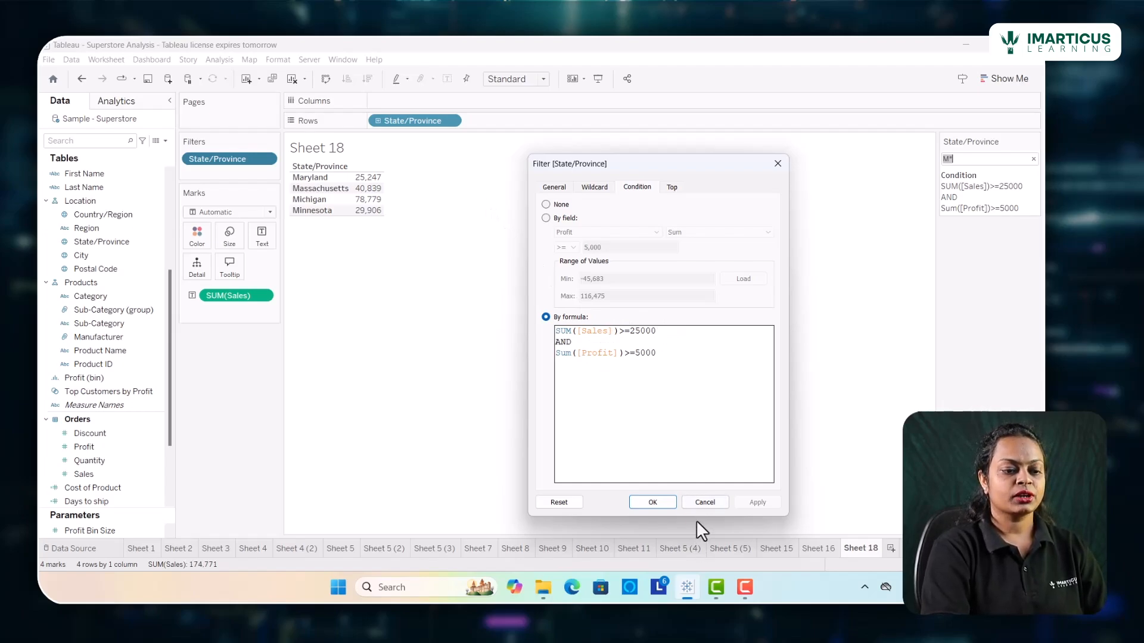
Limit the State/Province filter by field to the top 3 by sum of Sales and apply it
left_click(674, 188)
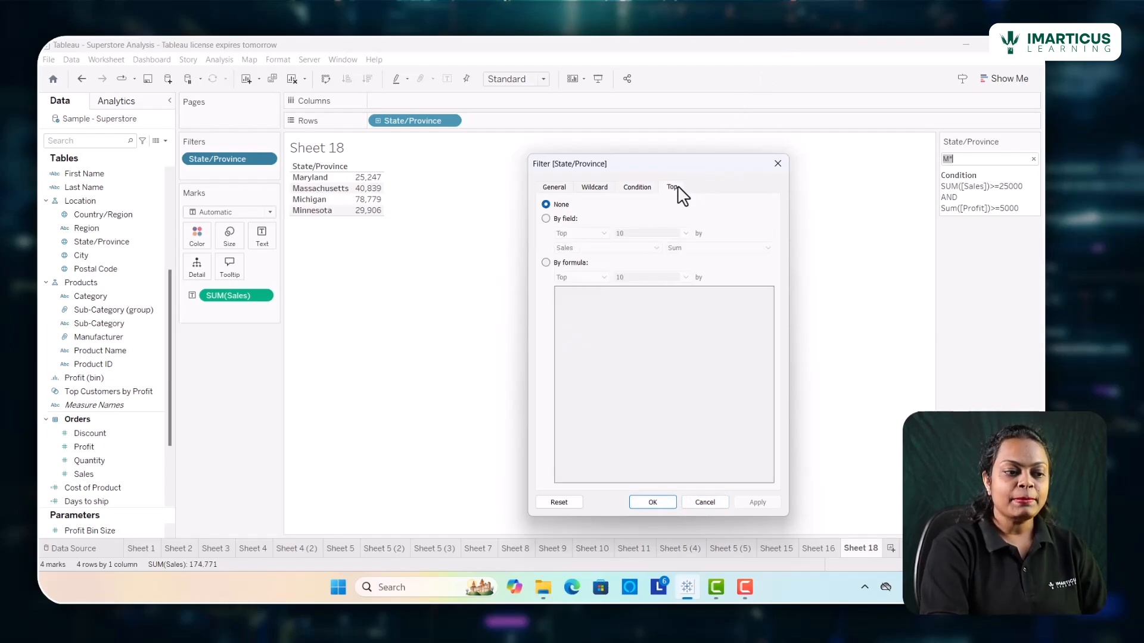
left_click(545, 219)
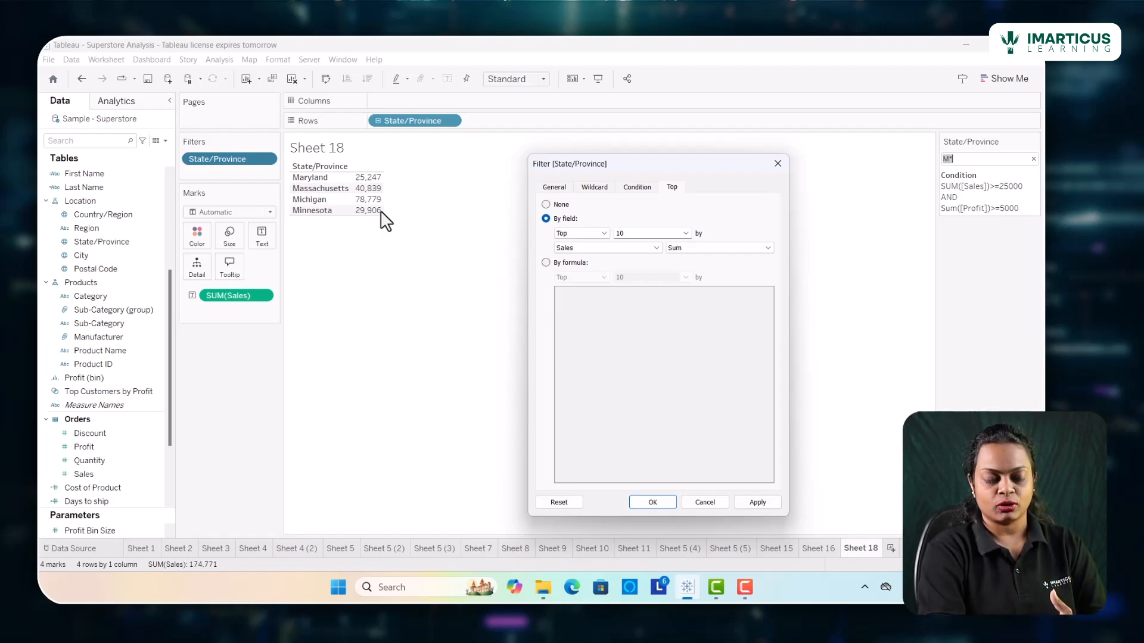
left_click(604, 234)
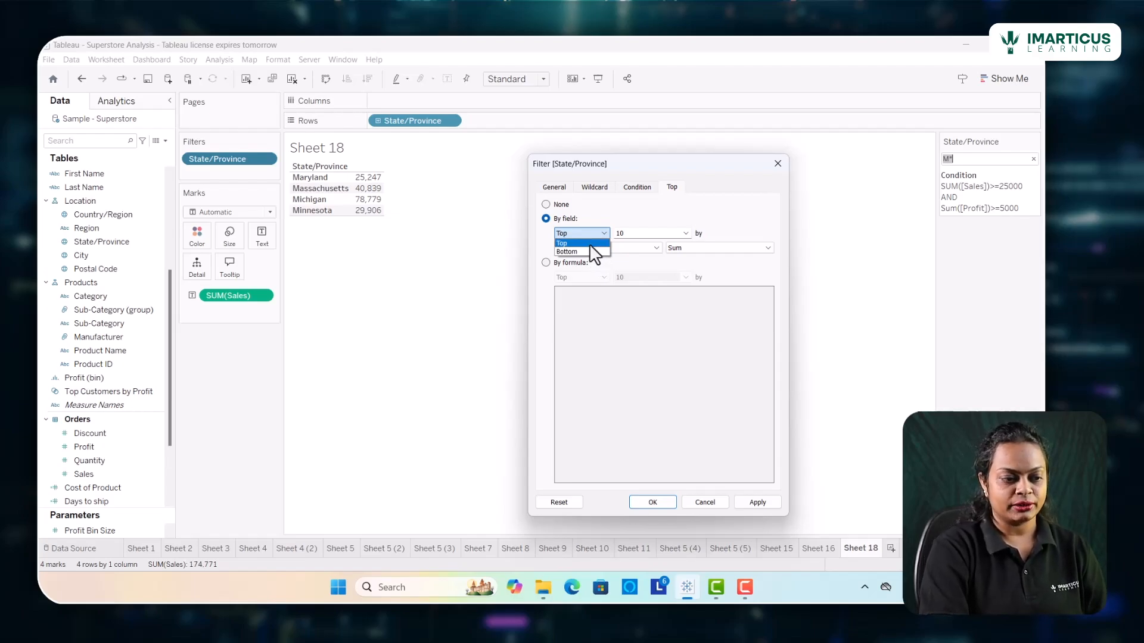
left_click(589, 245)
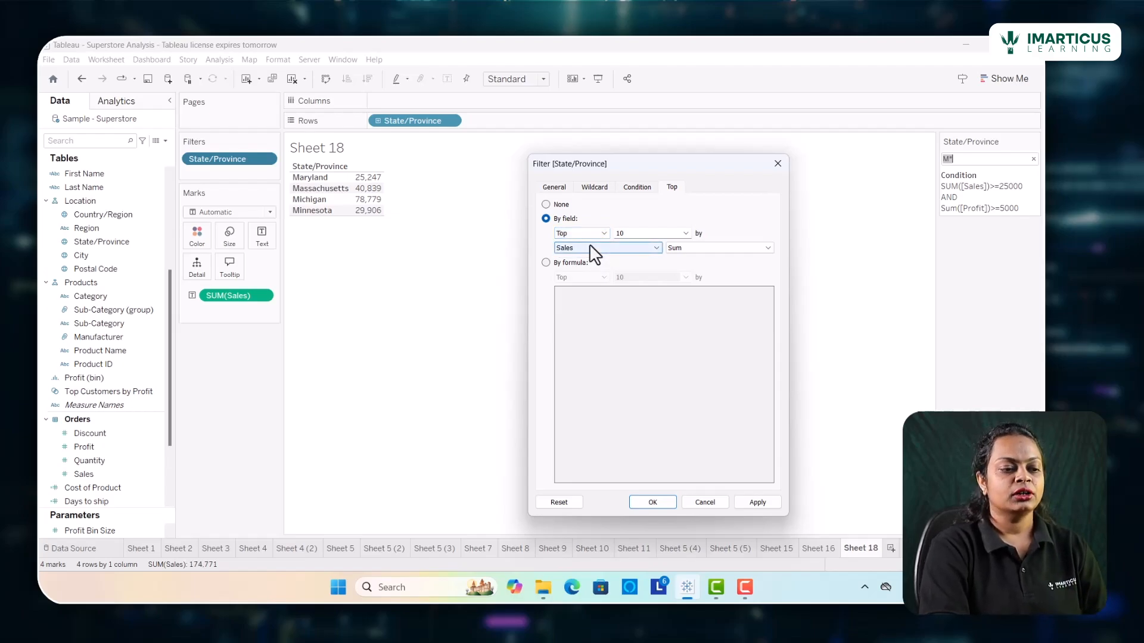
left_click(635, 234)
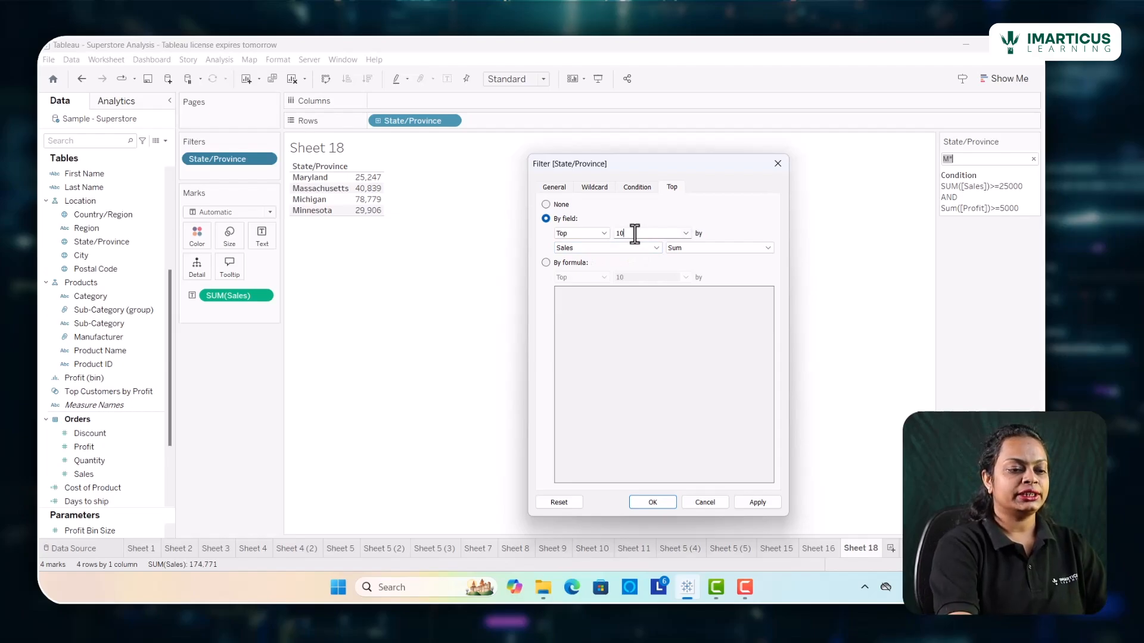
key("BackSpace")
key("BackSpace")
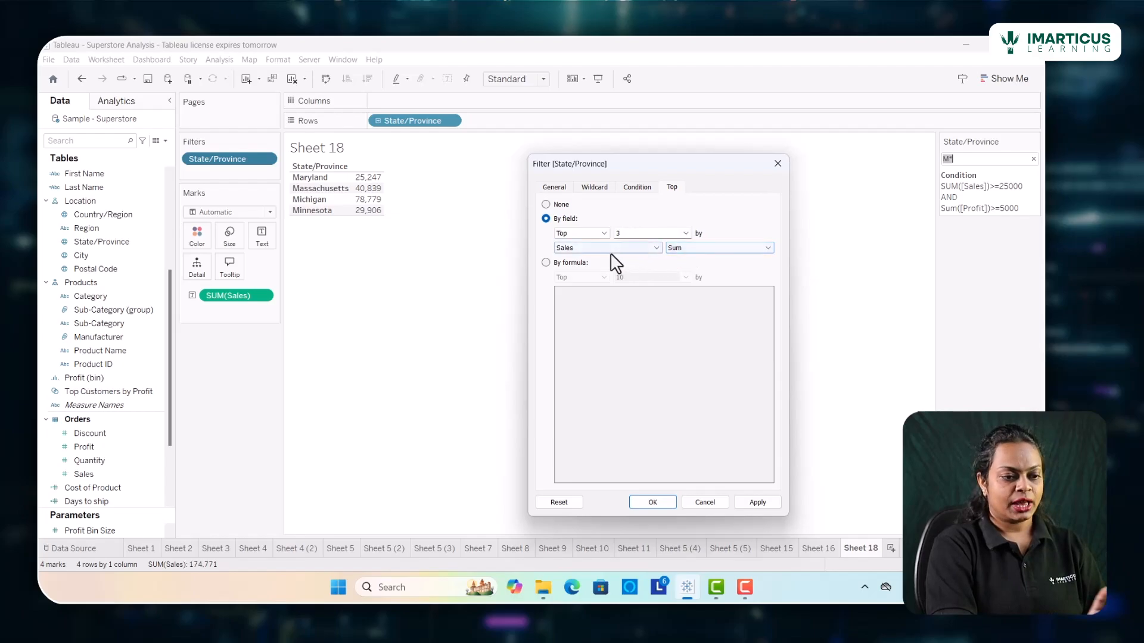
left_click(654, 249)
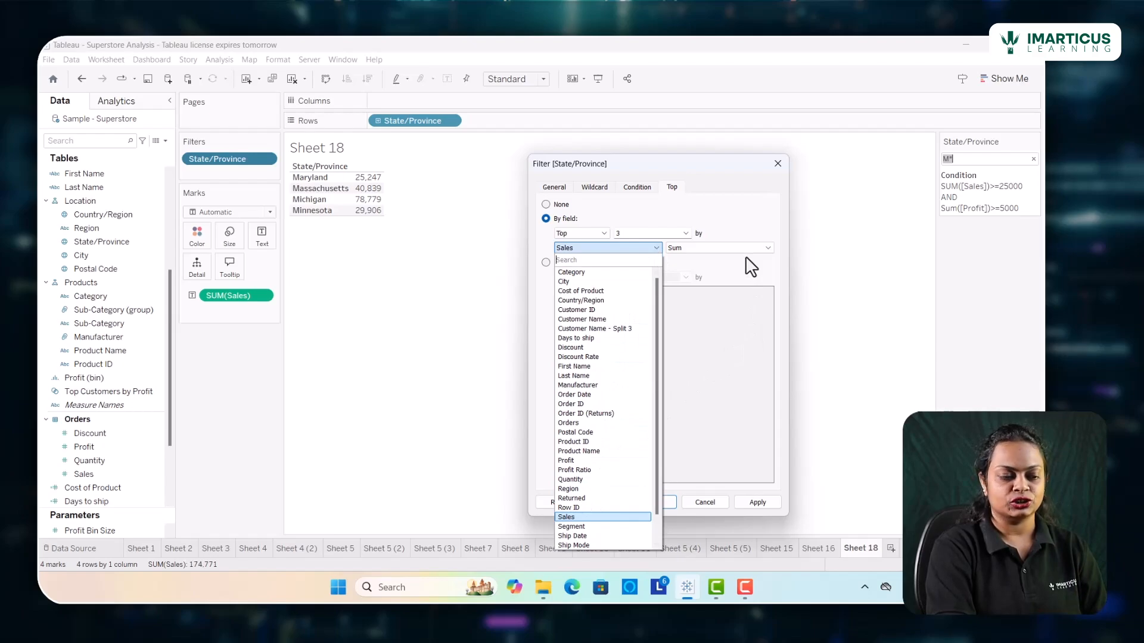
left_click(735, 279)
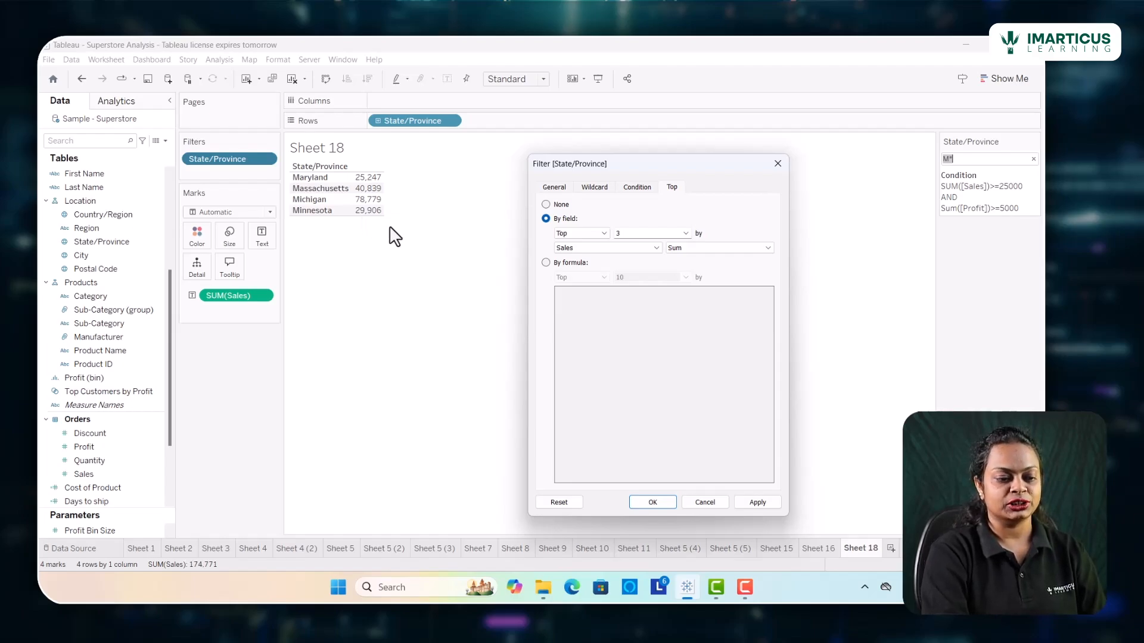
left_click(756, 502)
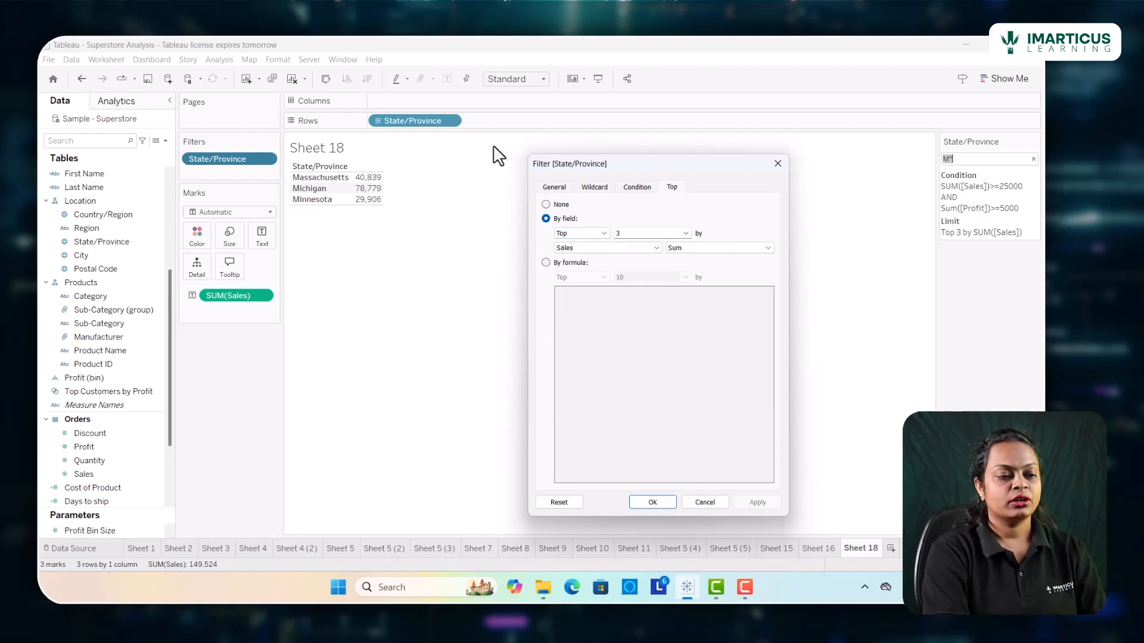
Review the filter's selected states, wildcard match, formula condition and top limit, and close the filter settings
left_click(554, 187)
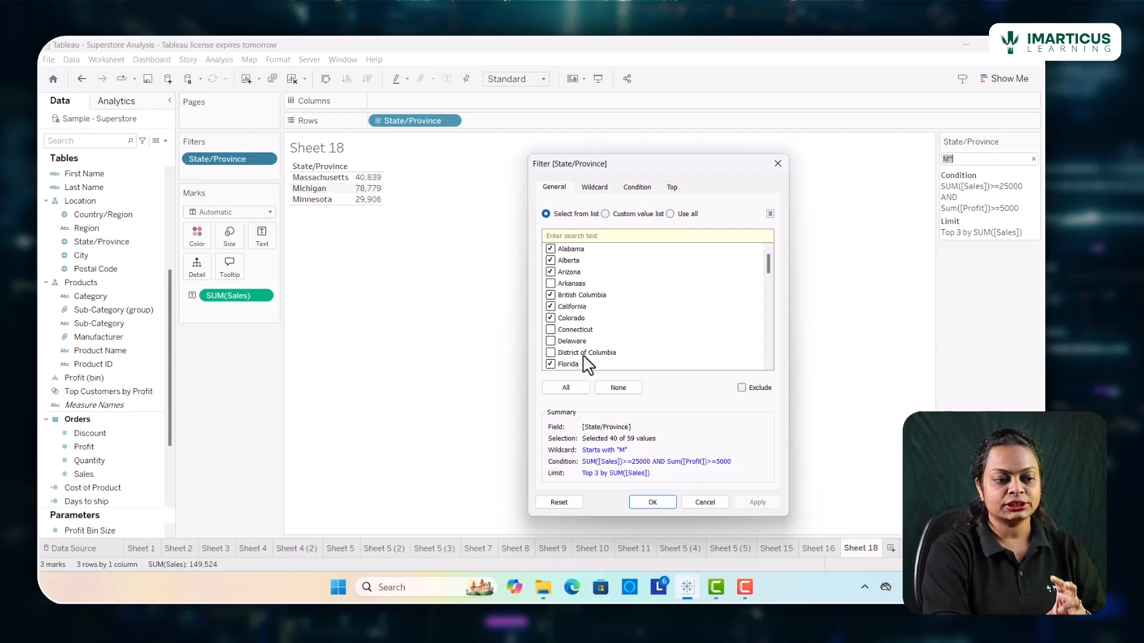
scroll(587, 364, "down", 4)
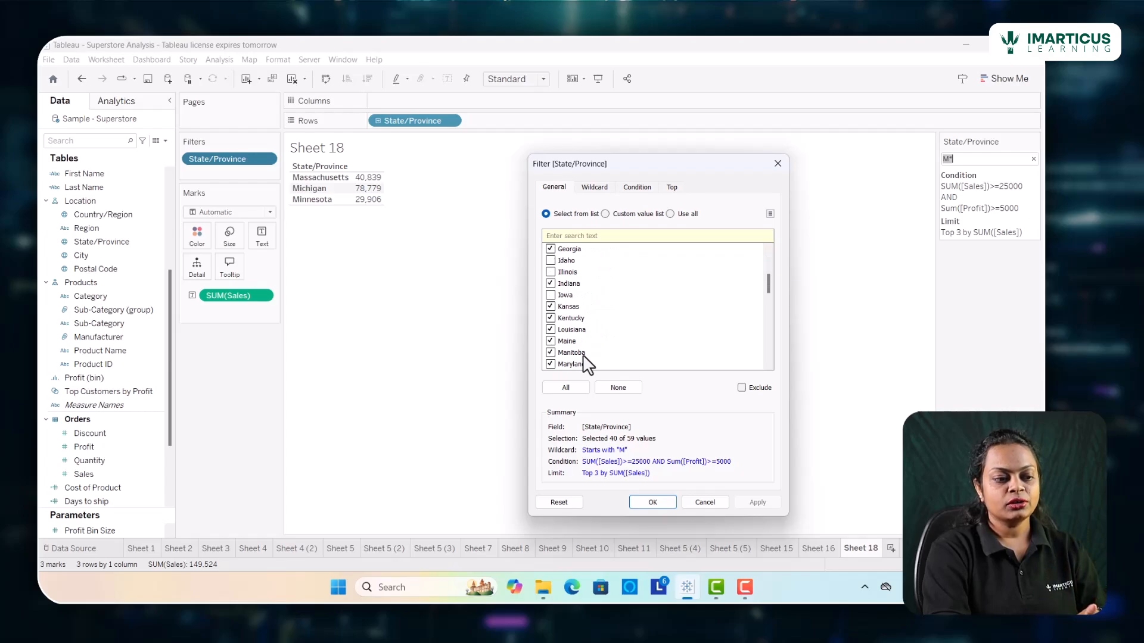
scroll(587, 364, "down", 2)
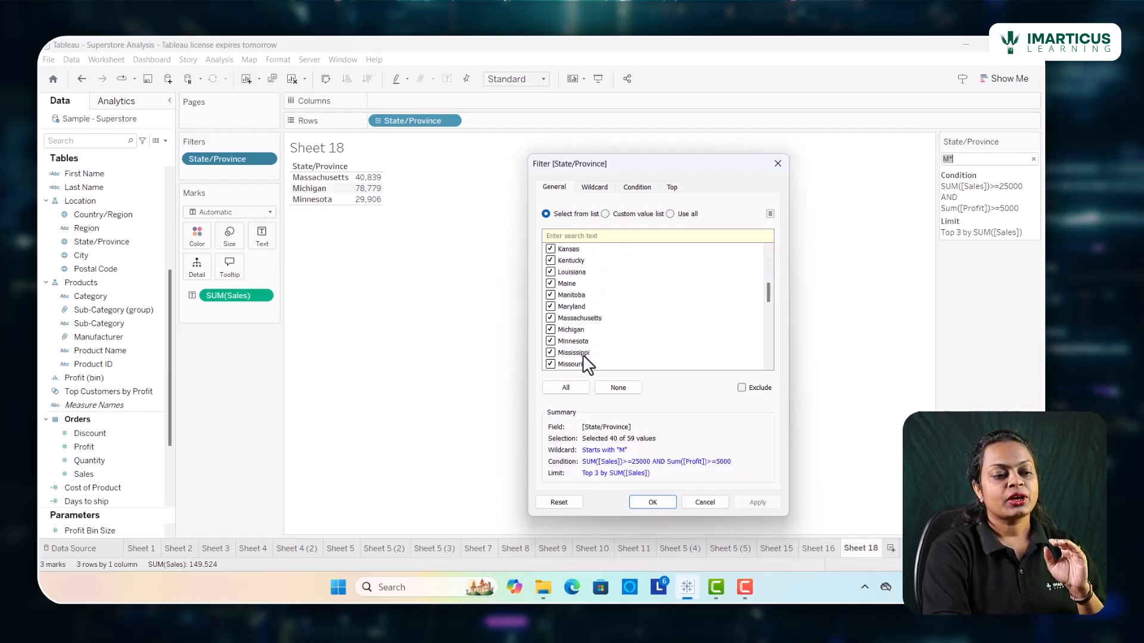
left_click(596, 189)
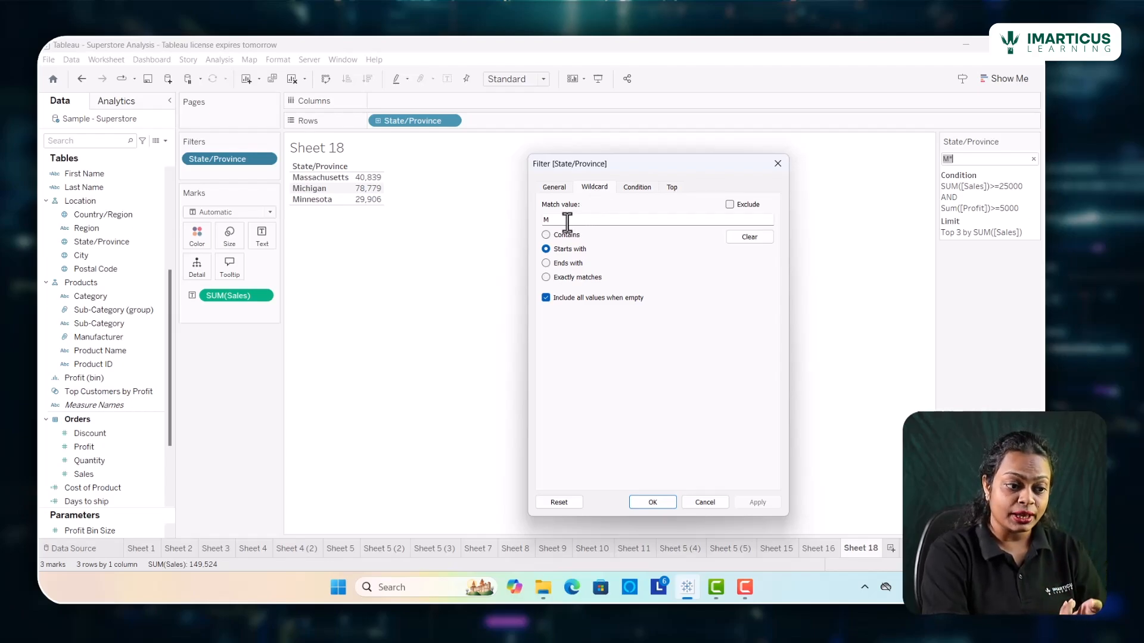
left_click(637, 190)
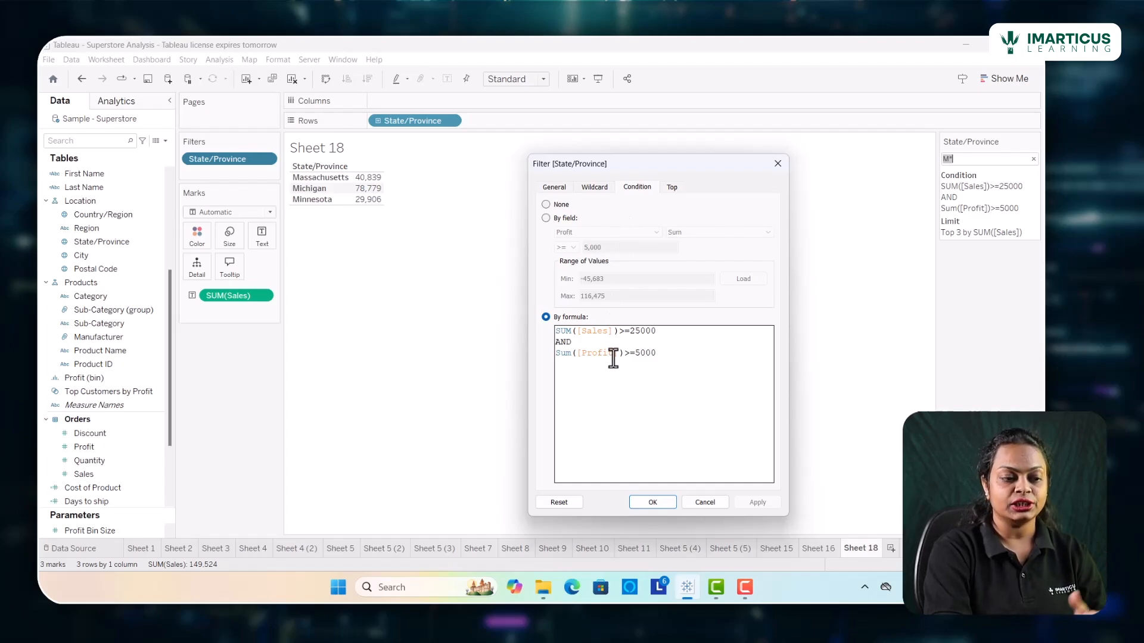
left_click(673, 188)
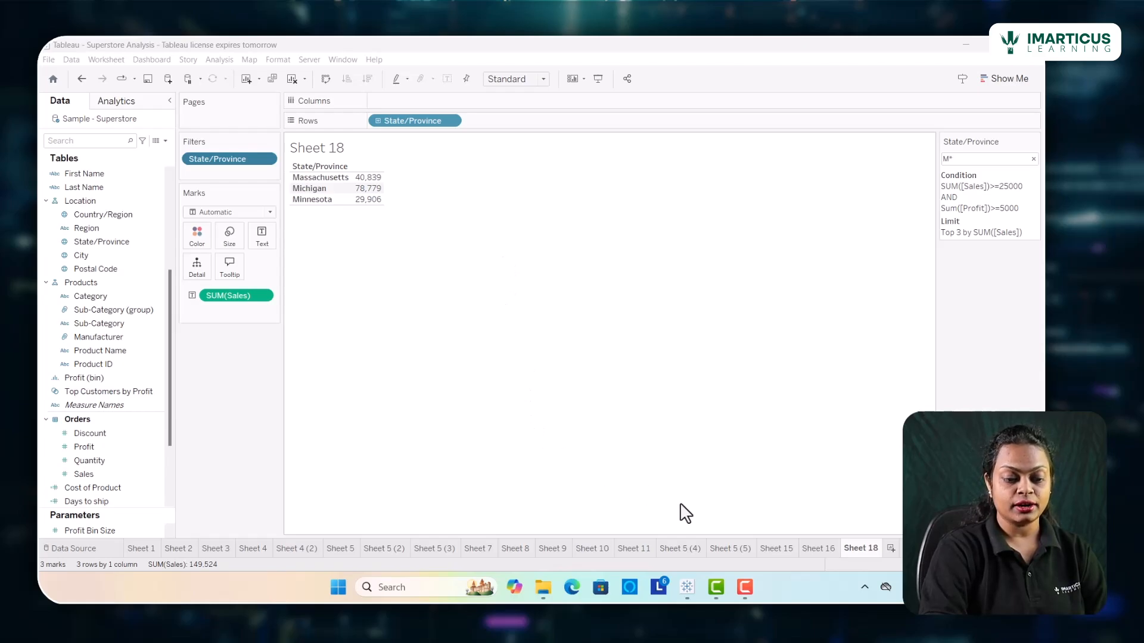
Create a new worksheet and build a bar chart with State/Province on rows and Profit on columns
left_click(889, 550)
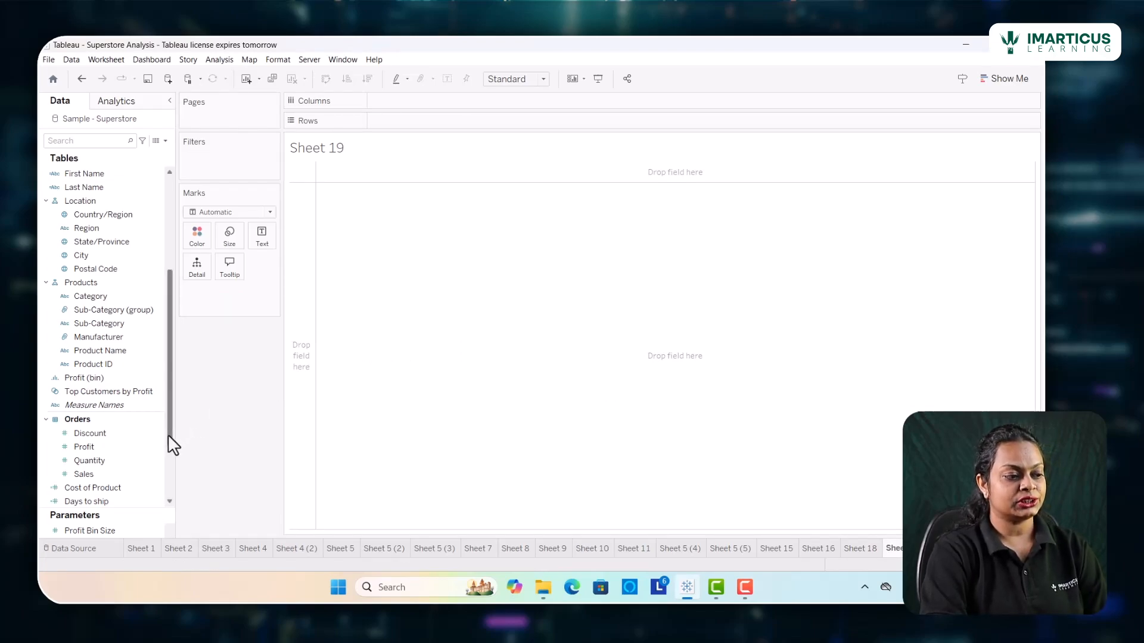
left_click(125, 338)
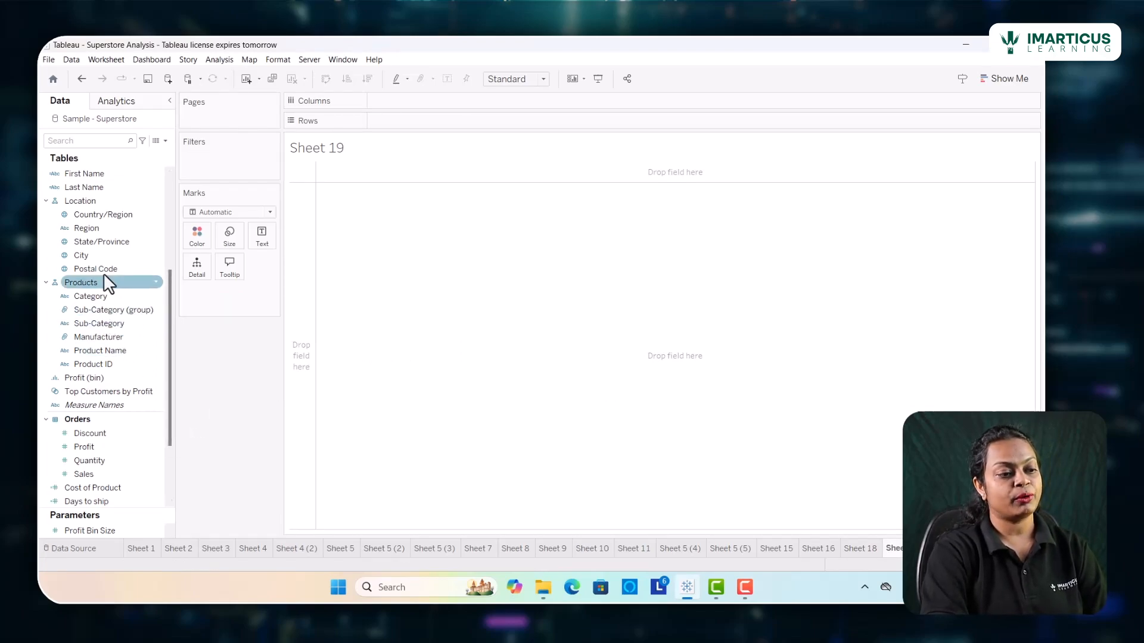
left_click(105, 240)
left_click_drag(105, 237, 406, 119)
left_click(84, 474)
left_click_drag(87, 448, 393, 104)
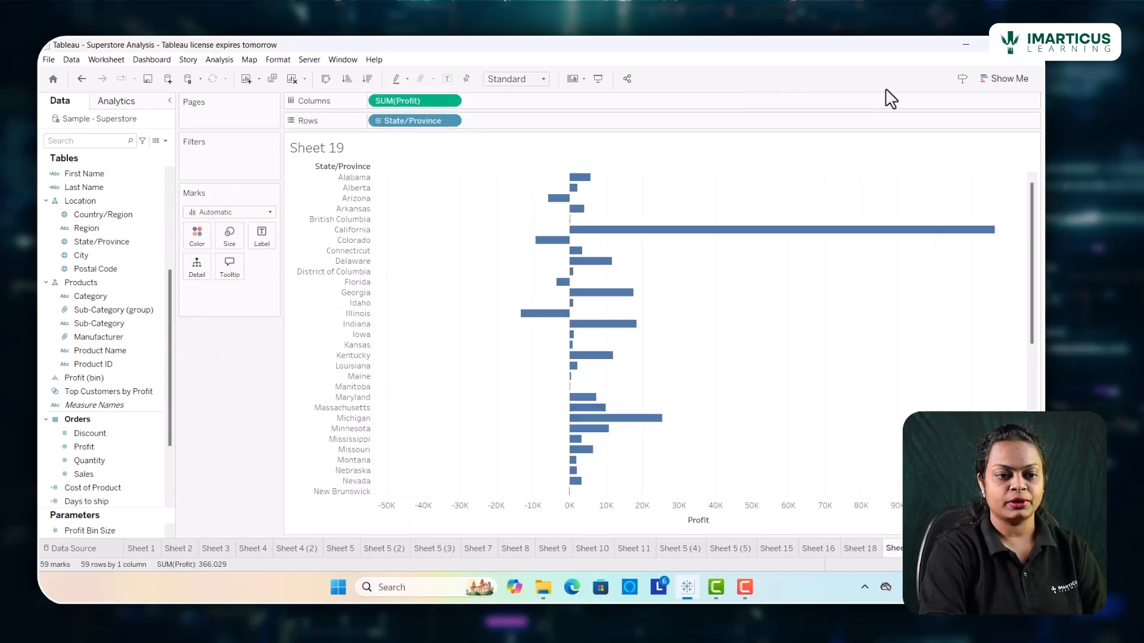
Convert the profit bar chart into a filled map and turn on its mark labels
left_click(997, 76)
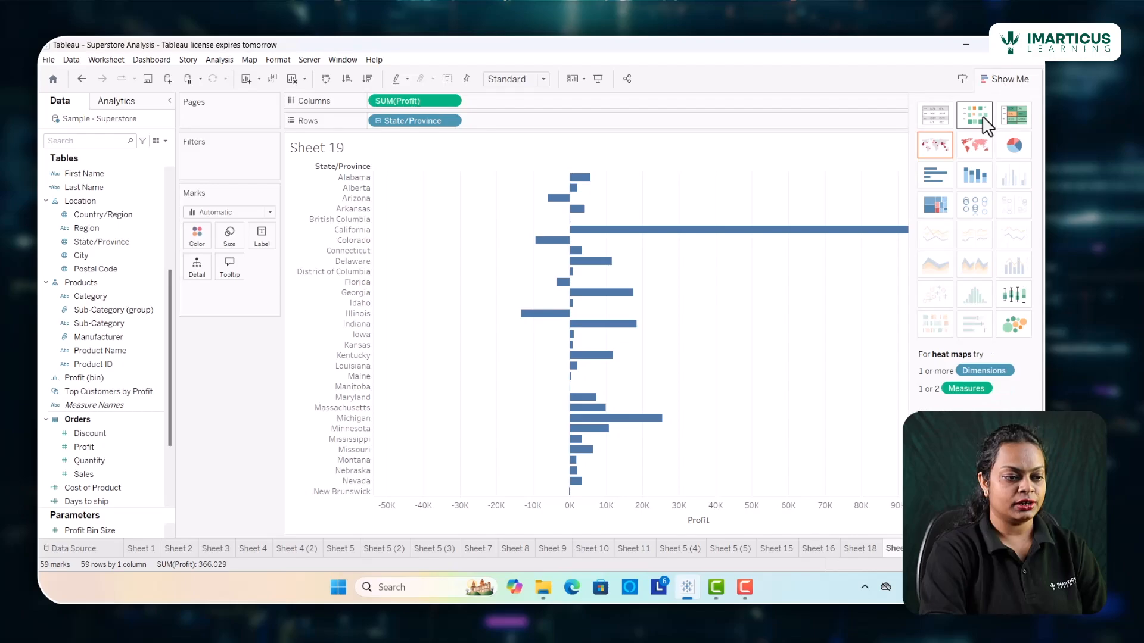
left_click(980, 146)
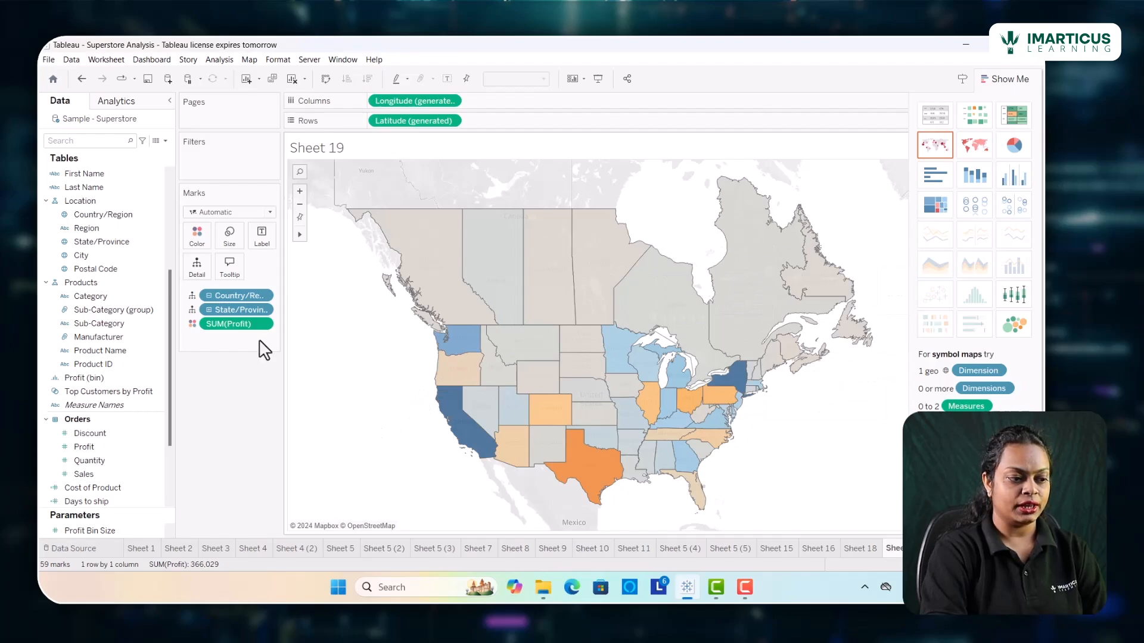
left_click(262, 242)
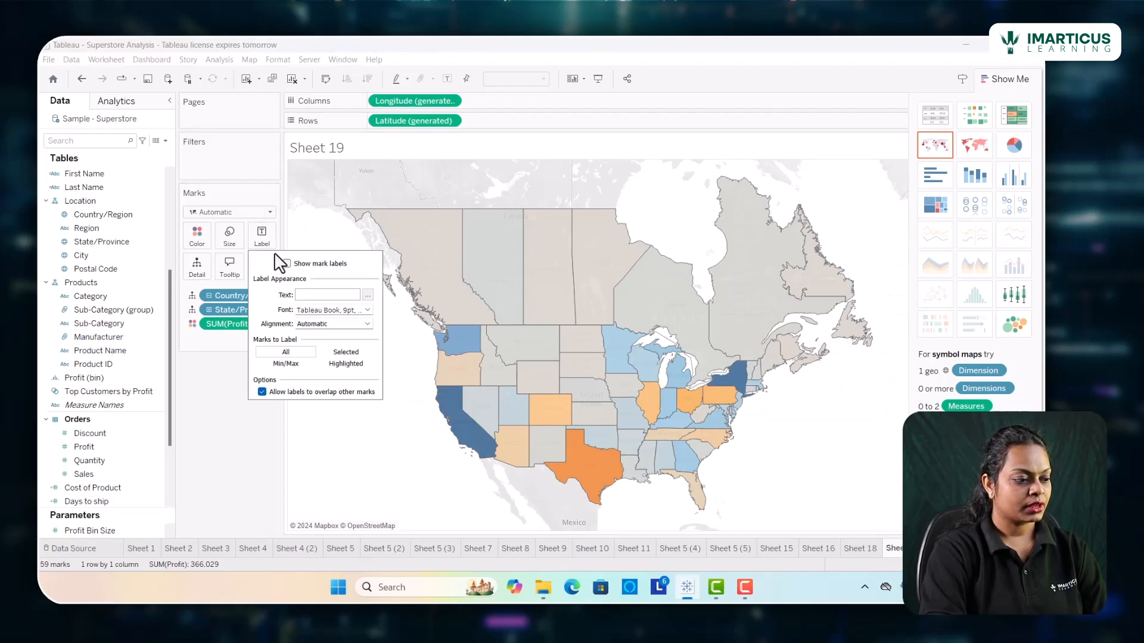
left_click(287, 264)
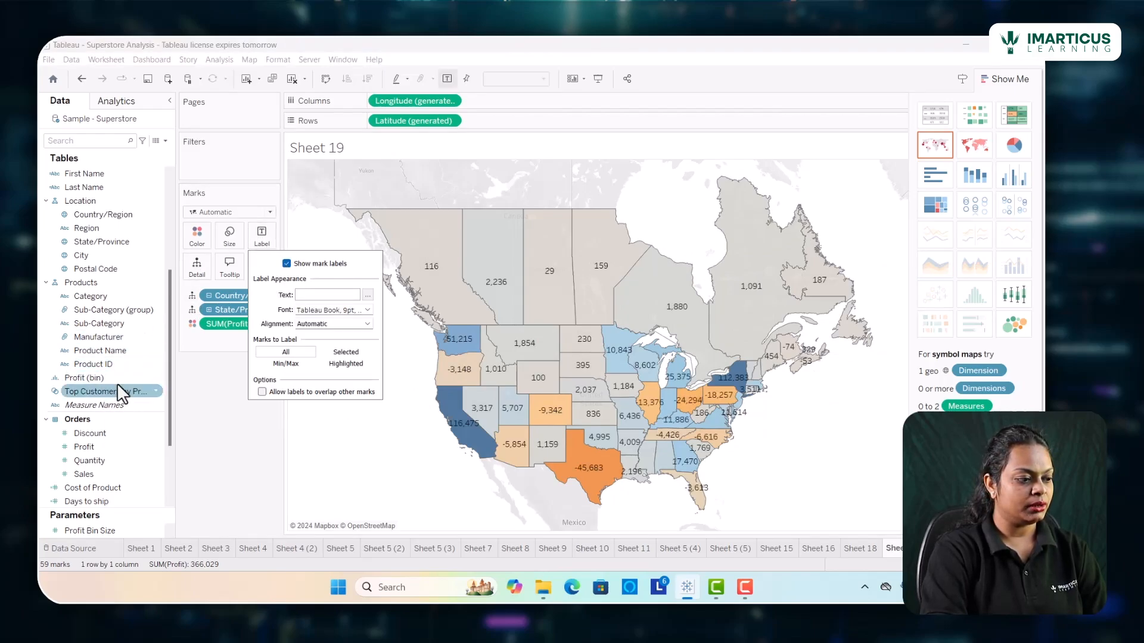
Label each region on the map with its State/Province name and Profit value, and close the chart suggestions
left_click(88, 238)
left_click_drag(88, 237, 261, 238)
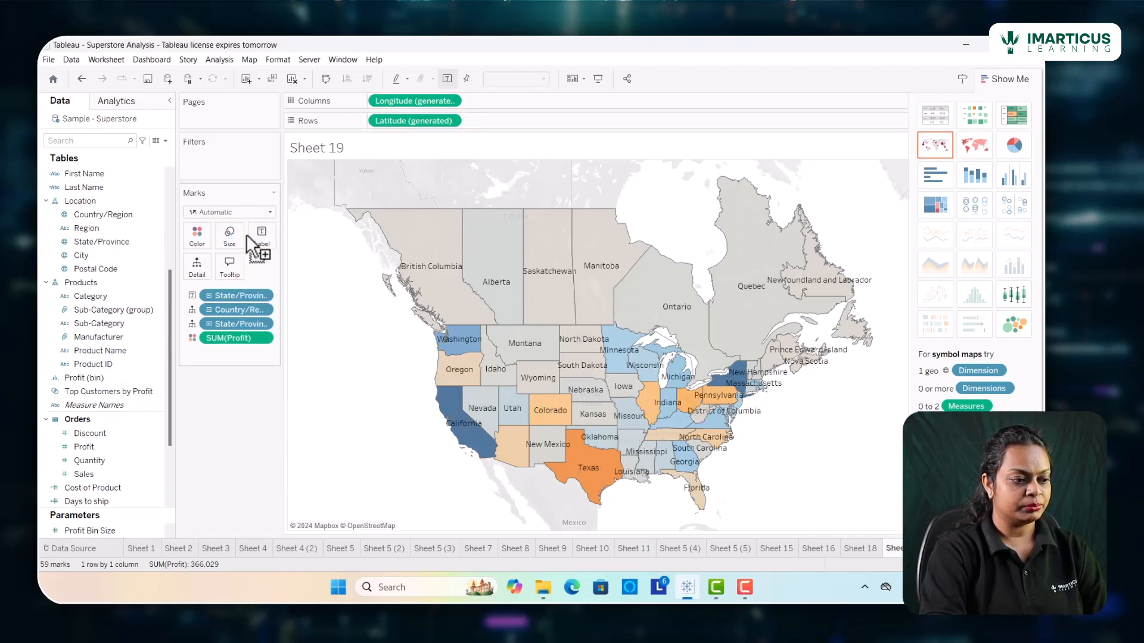
left_click_drag(100, 457, 267, 241)
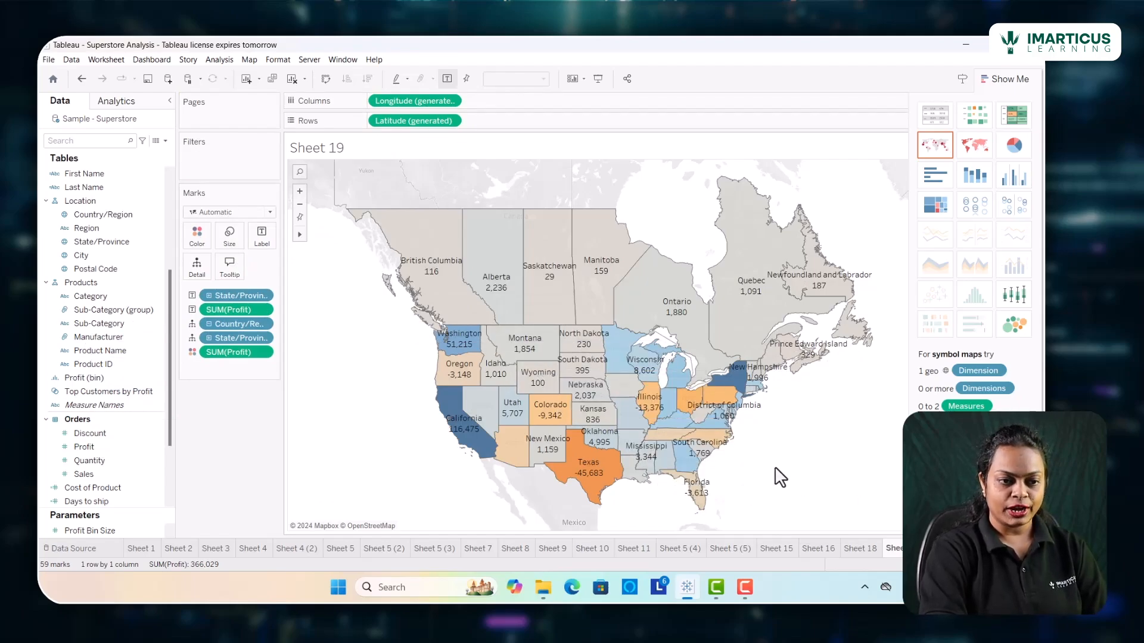
left_click(1007, 82)
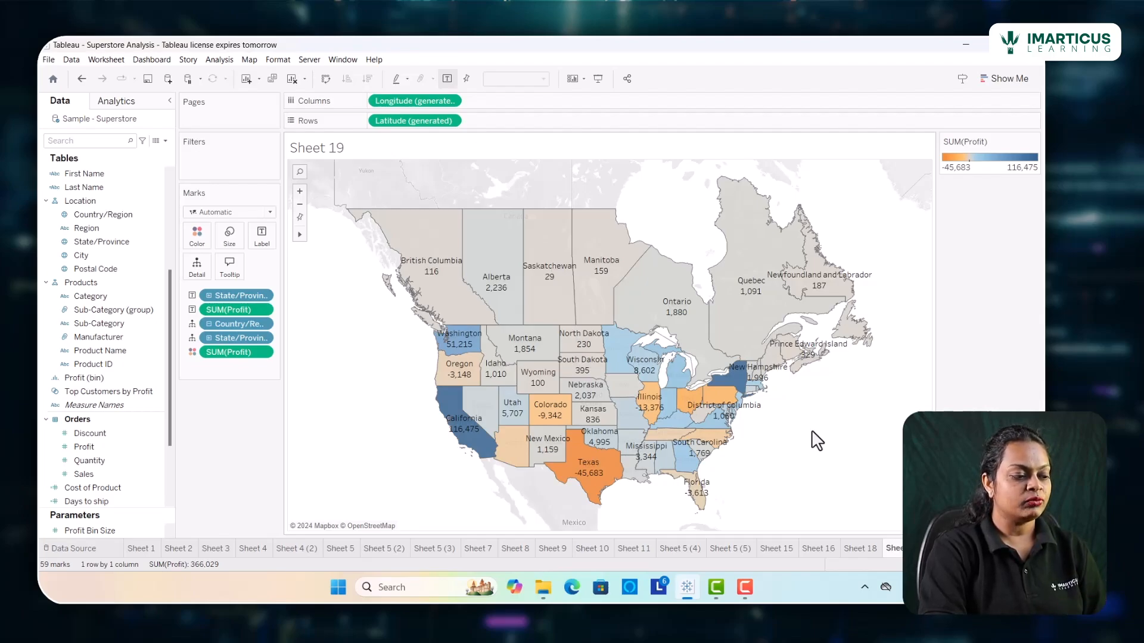
Add Profit as a filter aggregated by Sum and reposition its range settings away from the map's western part
left_click(91, 448)
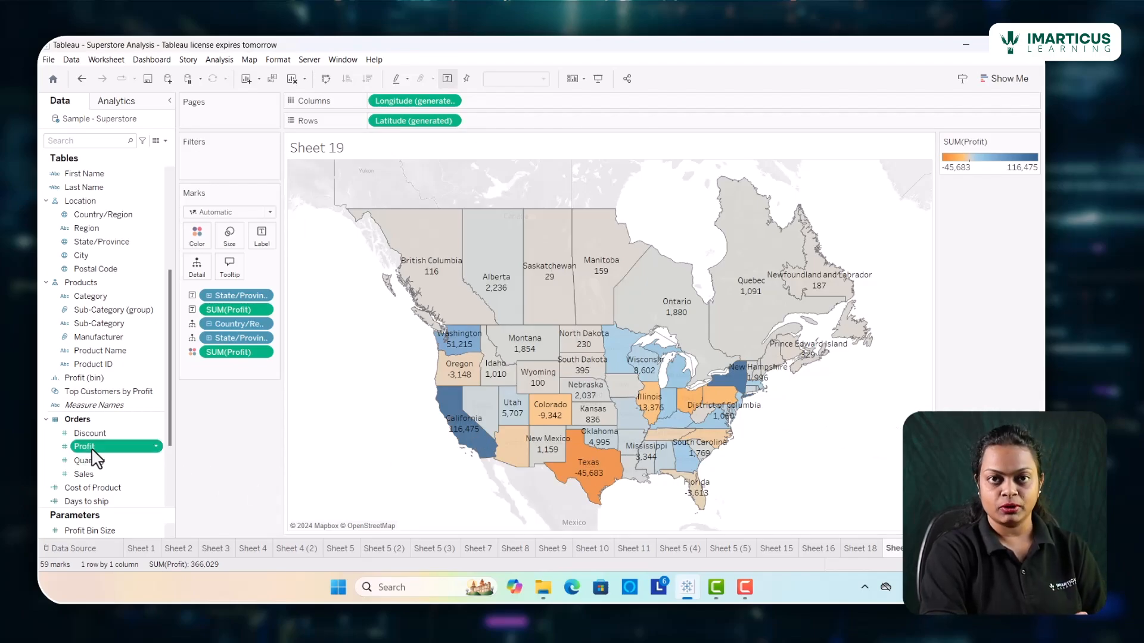
left_click_drag(91, 448, 209, 162)
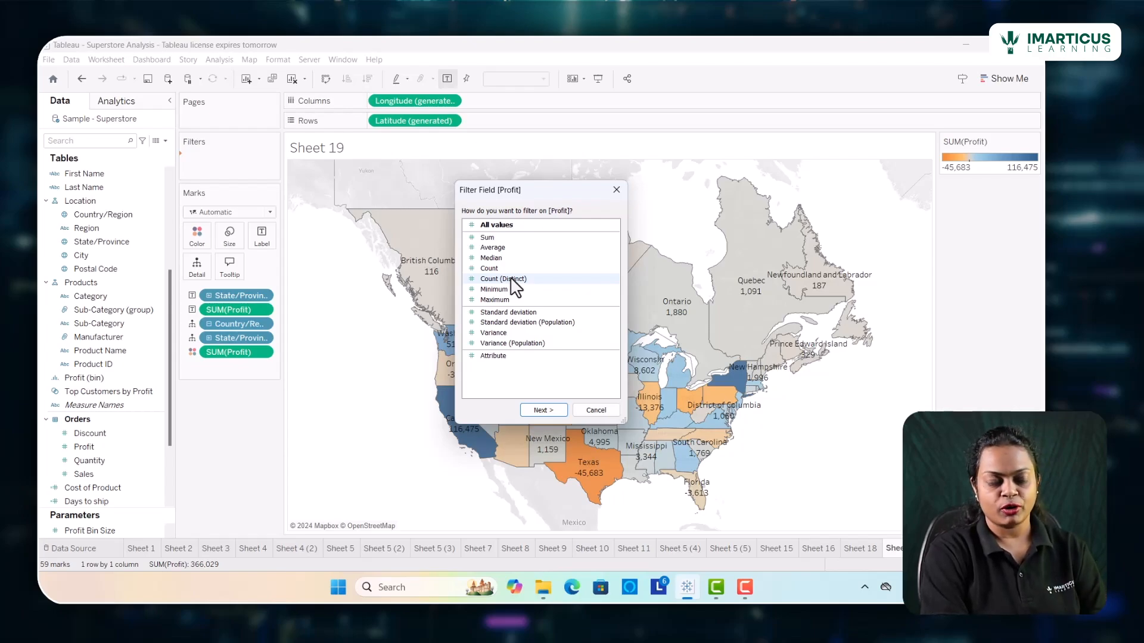
left_click(491, 238)
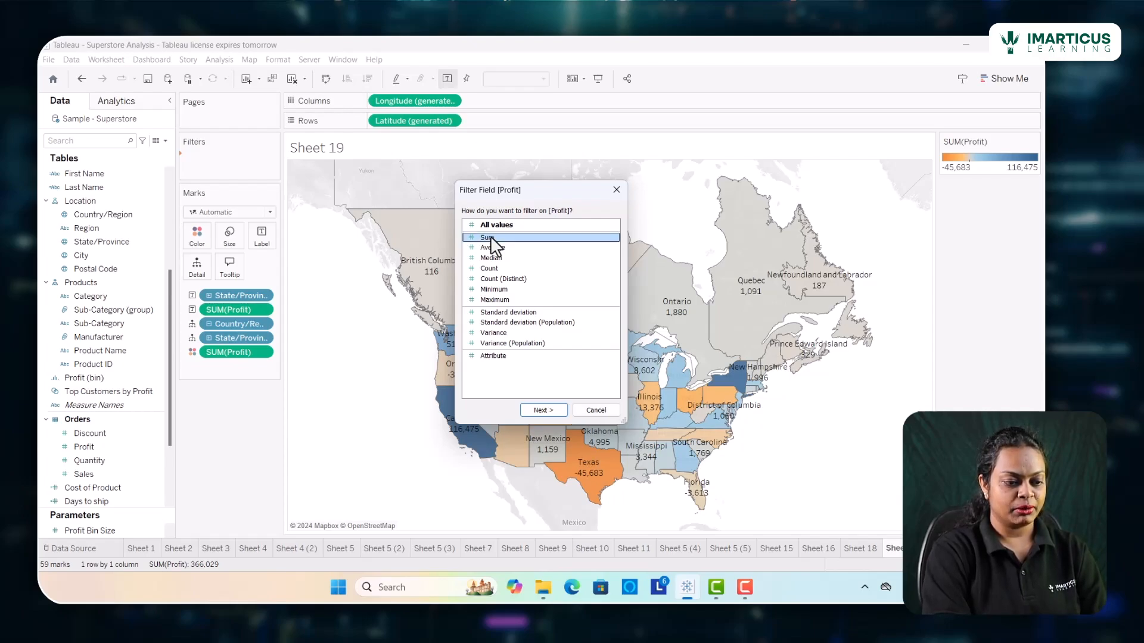
left_click(543, 410)
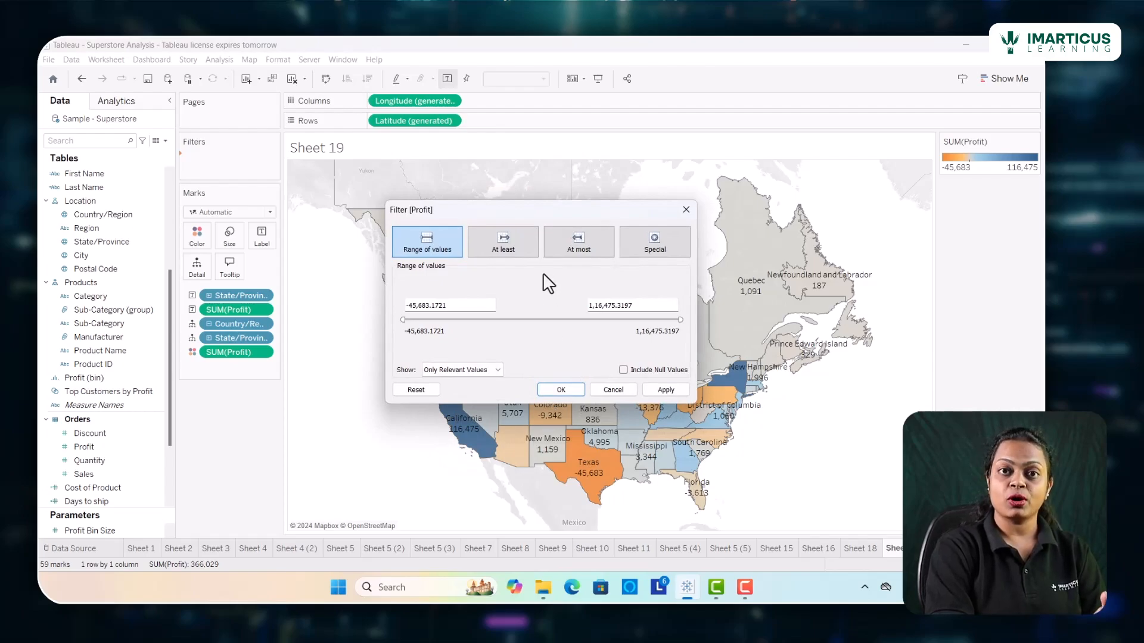
left_click_drag(537, 212, 473, 210)
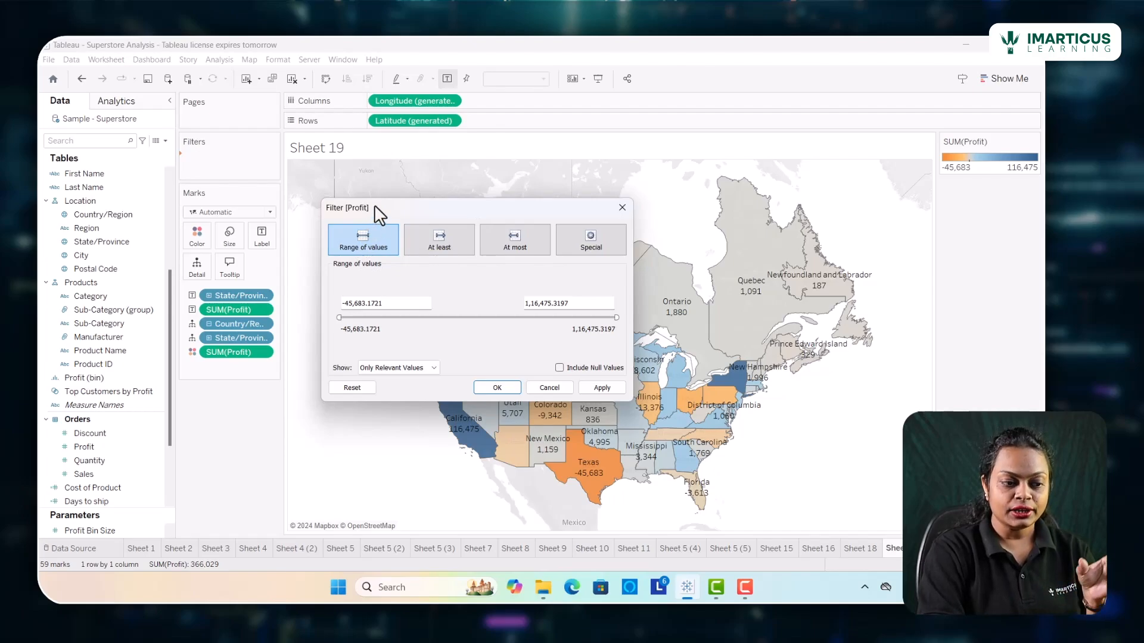
left_click_drag(374, 205, 681, 135)
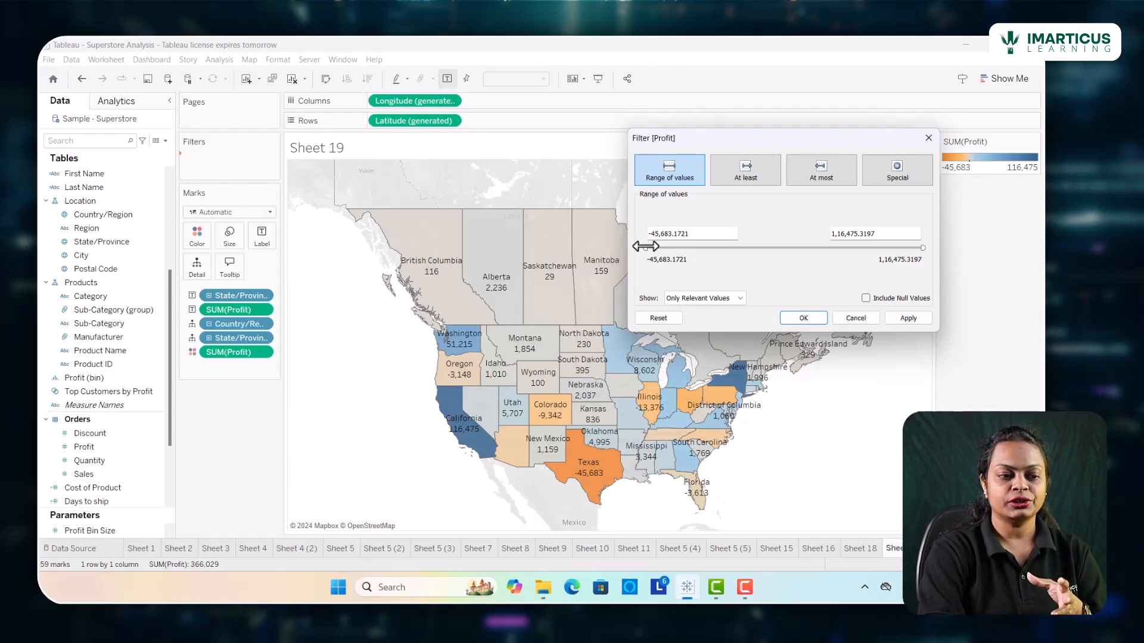
Try narrowing the profit range to about -16,482 through 69,257, and return the upper end to its maximum
left_click_drag(645, 246, 695, 247)
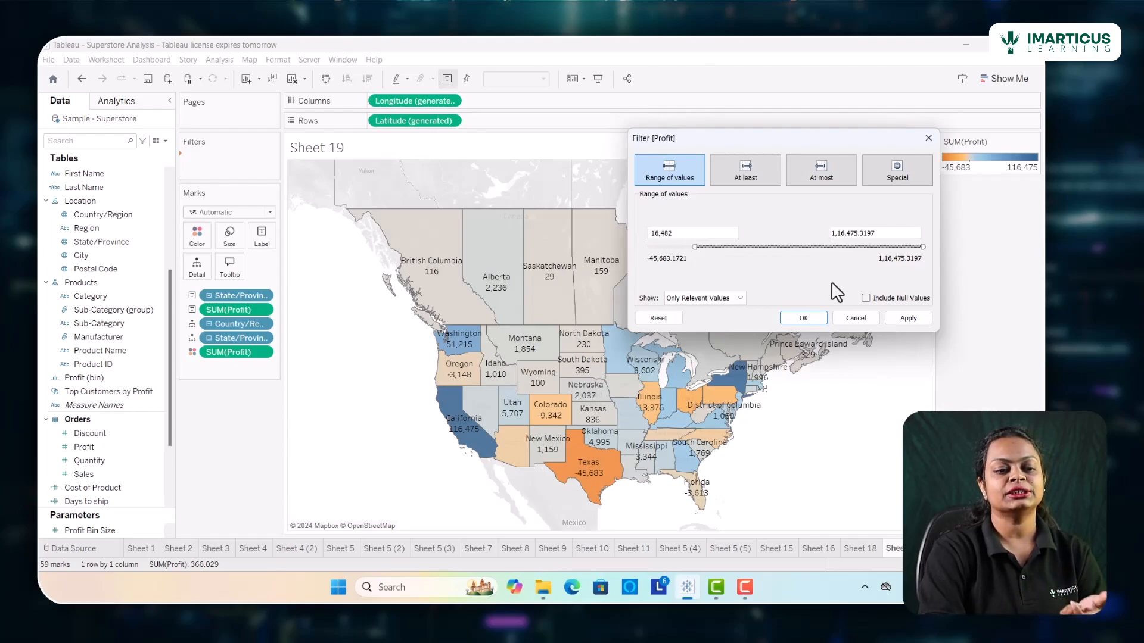
left_click_drag(922, 245, 843, 250)
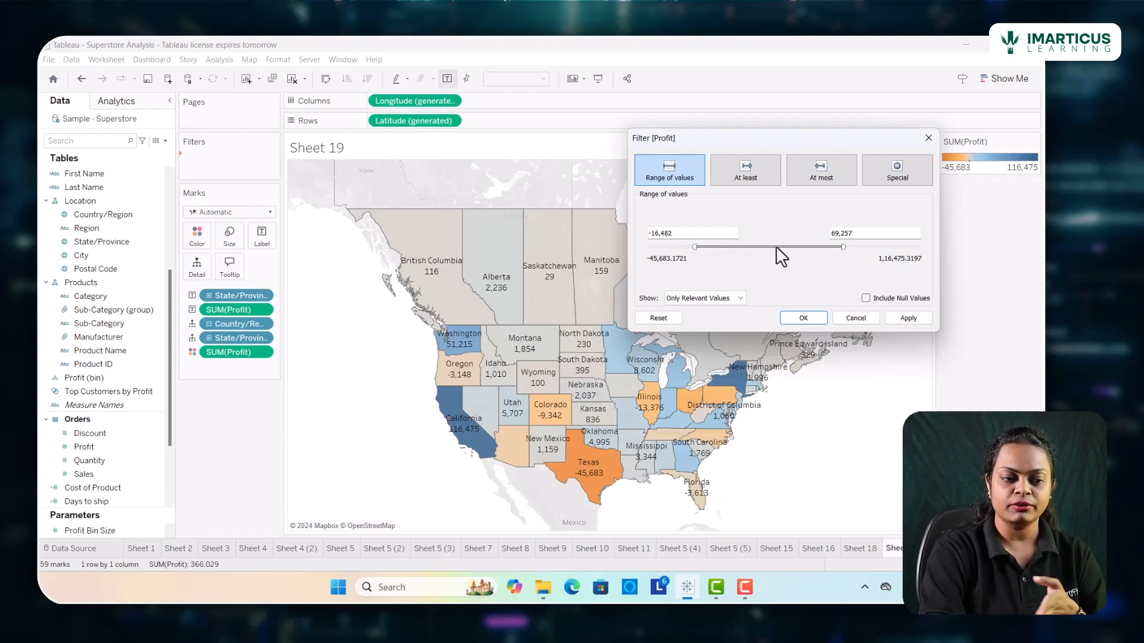
left_click_drag(843, 246, 928, 244)
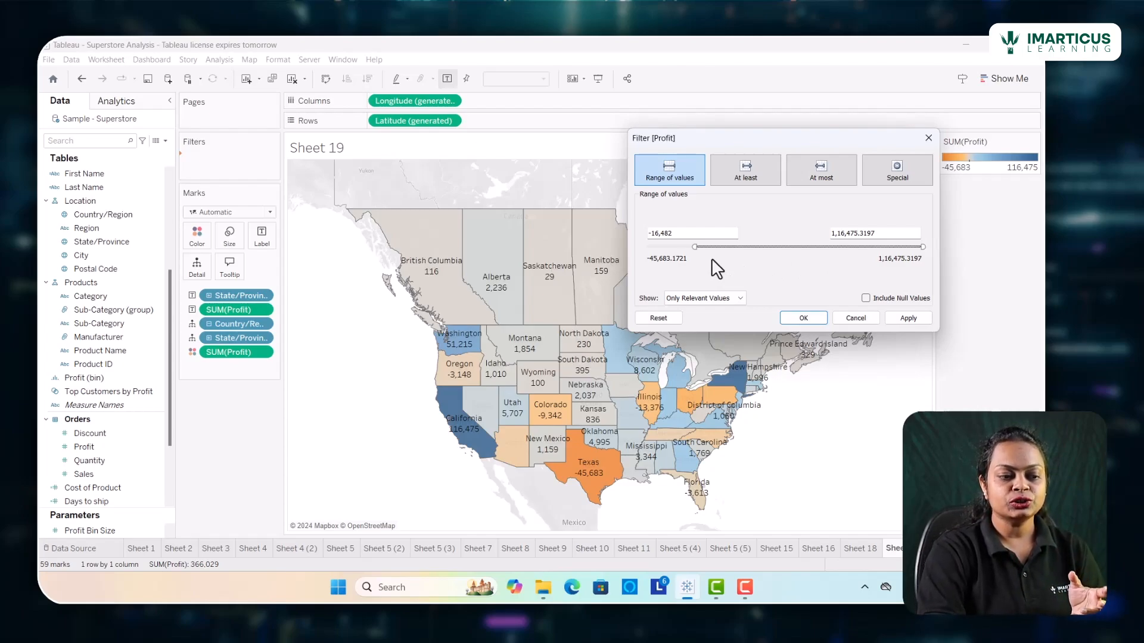
Set the profit filter's range of values from 5,000 to 50,000 and apply it
left_click_drag(675, 233, 620, 219)
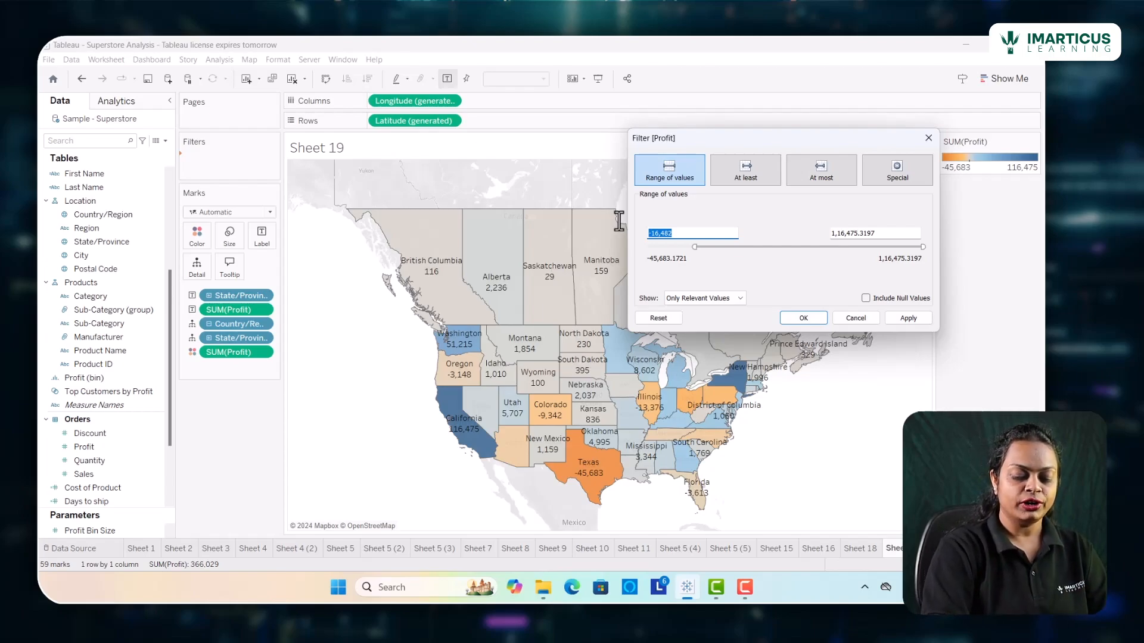
type("5000")
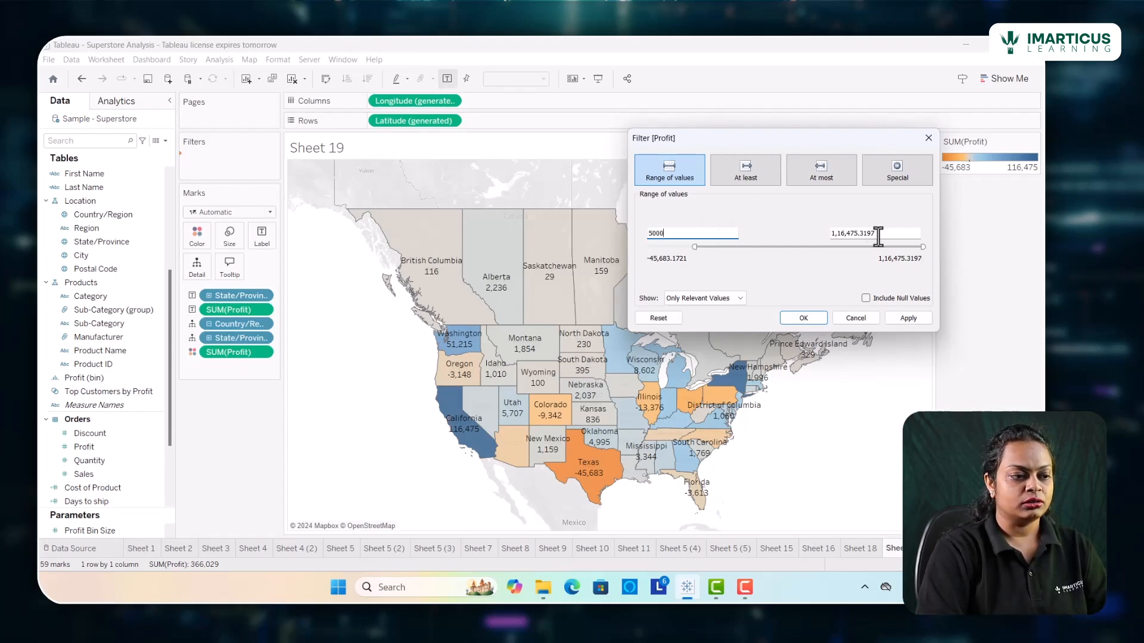
left_click_drag(880, 234, 803, 237)
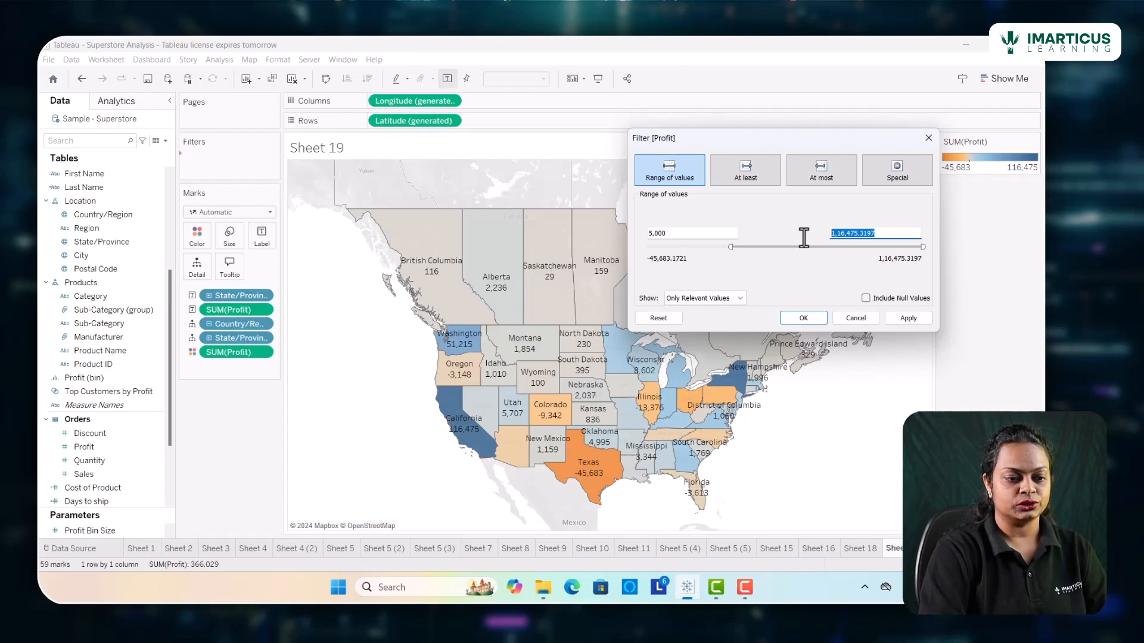
type("5000")
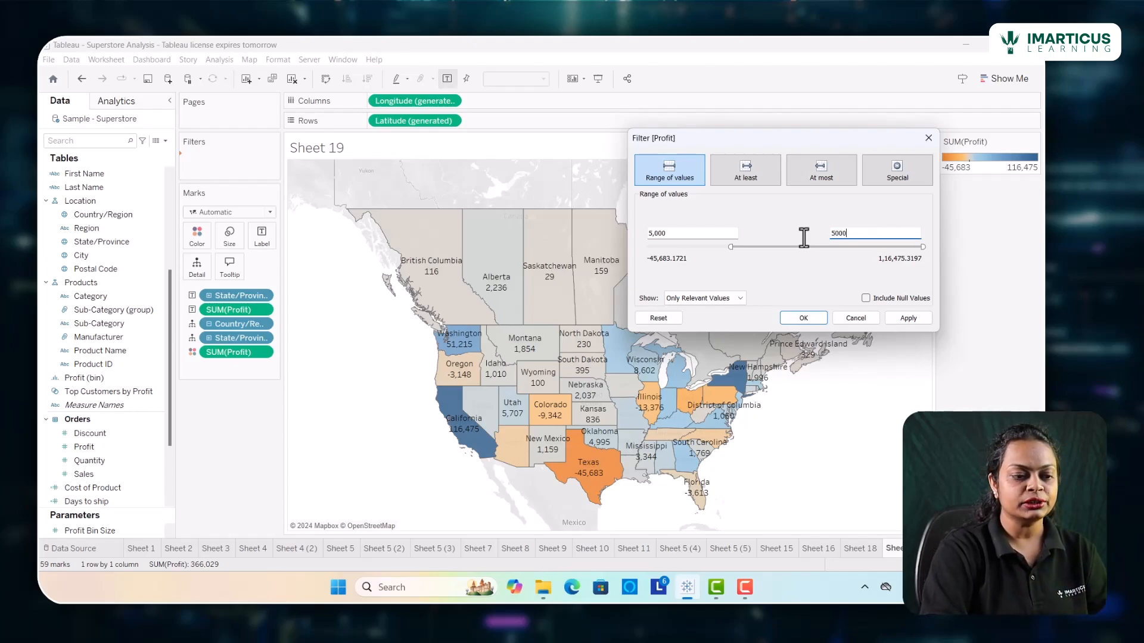
type("0")
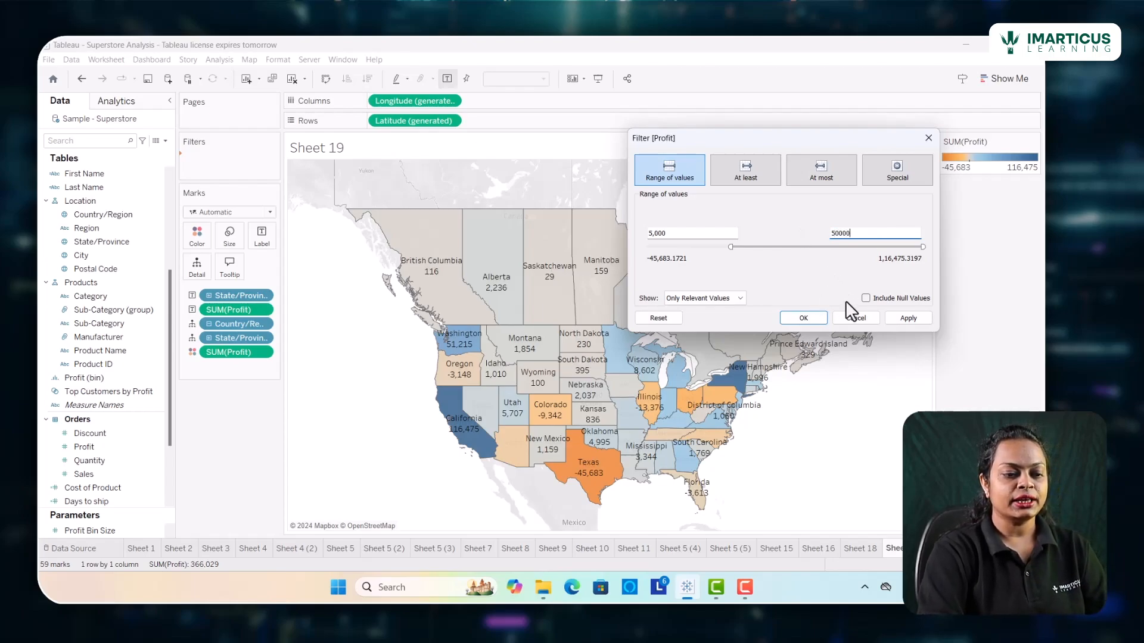
left_click(895, 318)
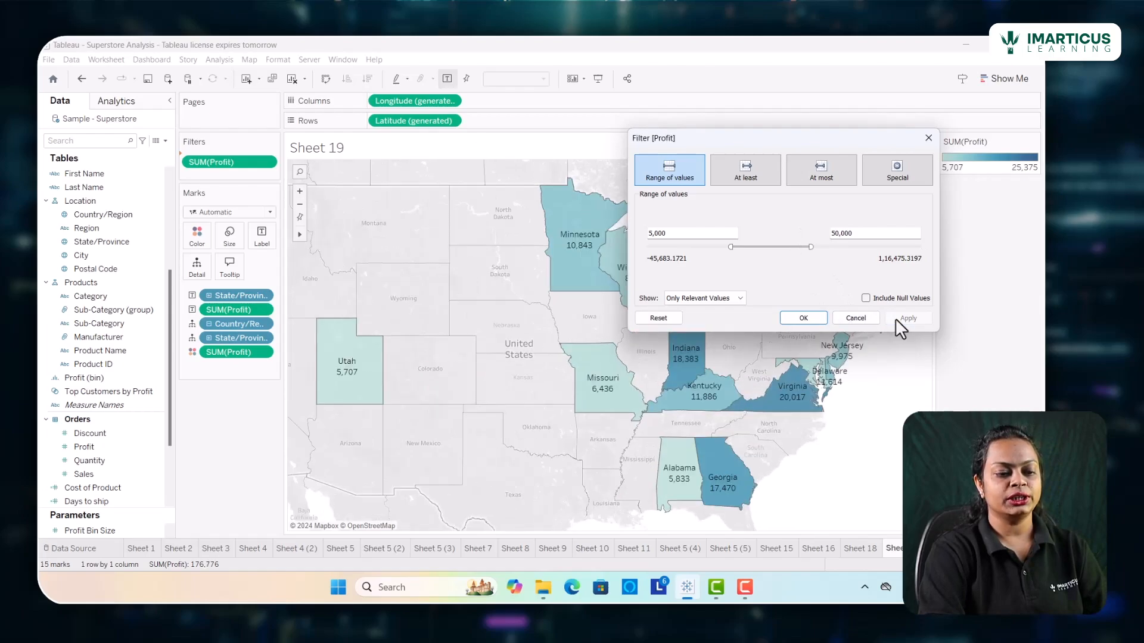
Raise the upper limit of the profit range to 1,00,000 and apply it
left_click_drag(725, 135, 655, 114)
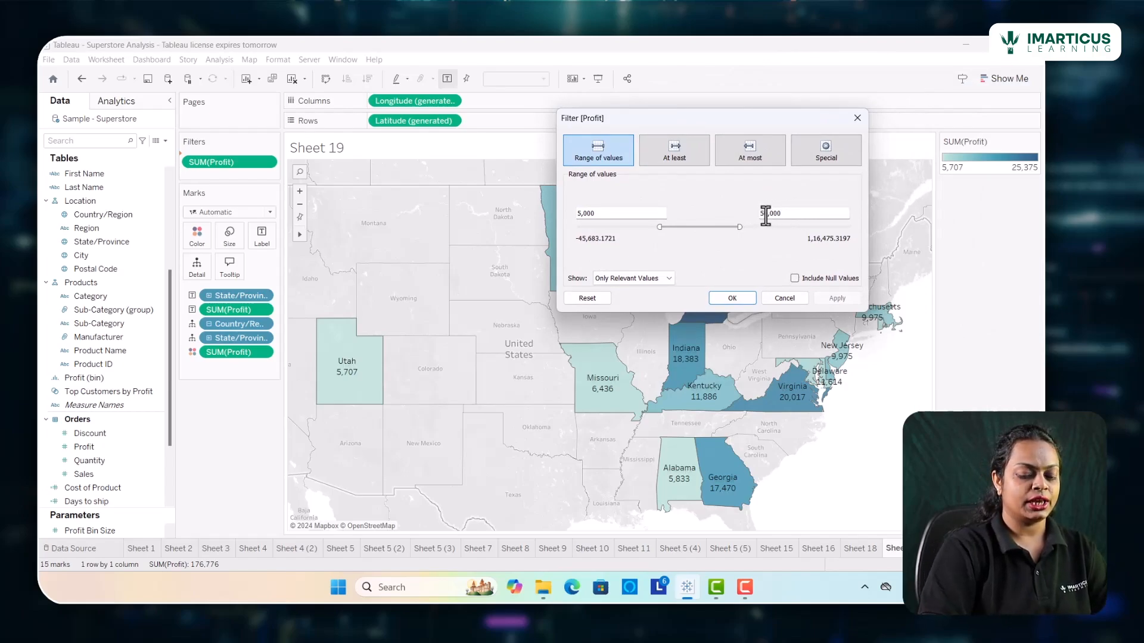
key("BackSpace")
key("BackSpace")
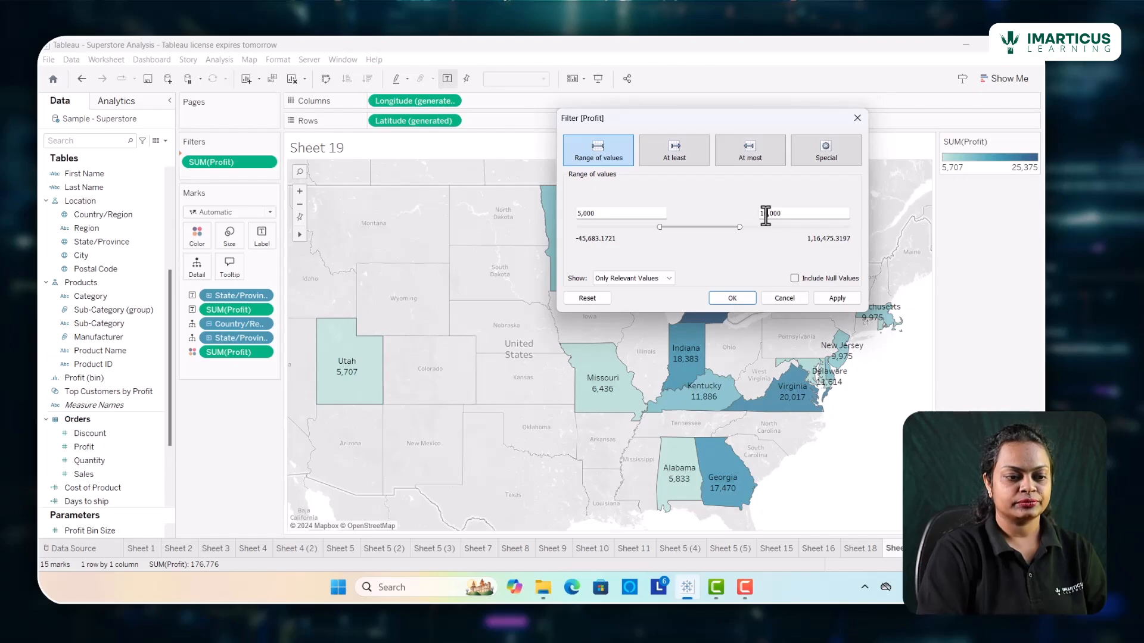
type("1,00")
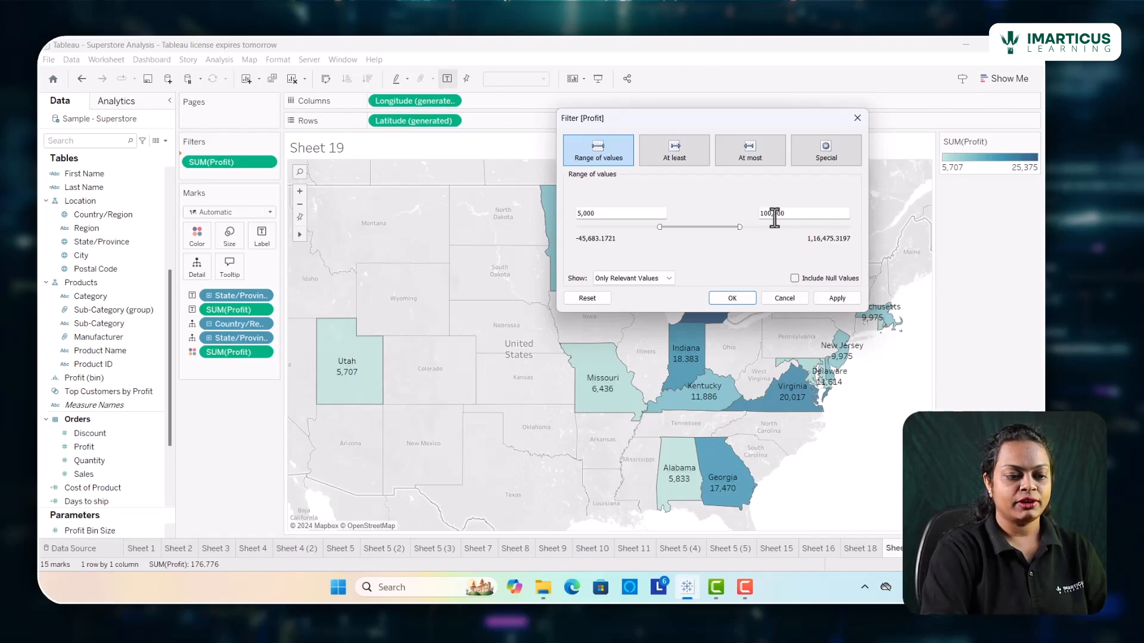
left_click(845, 298)
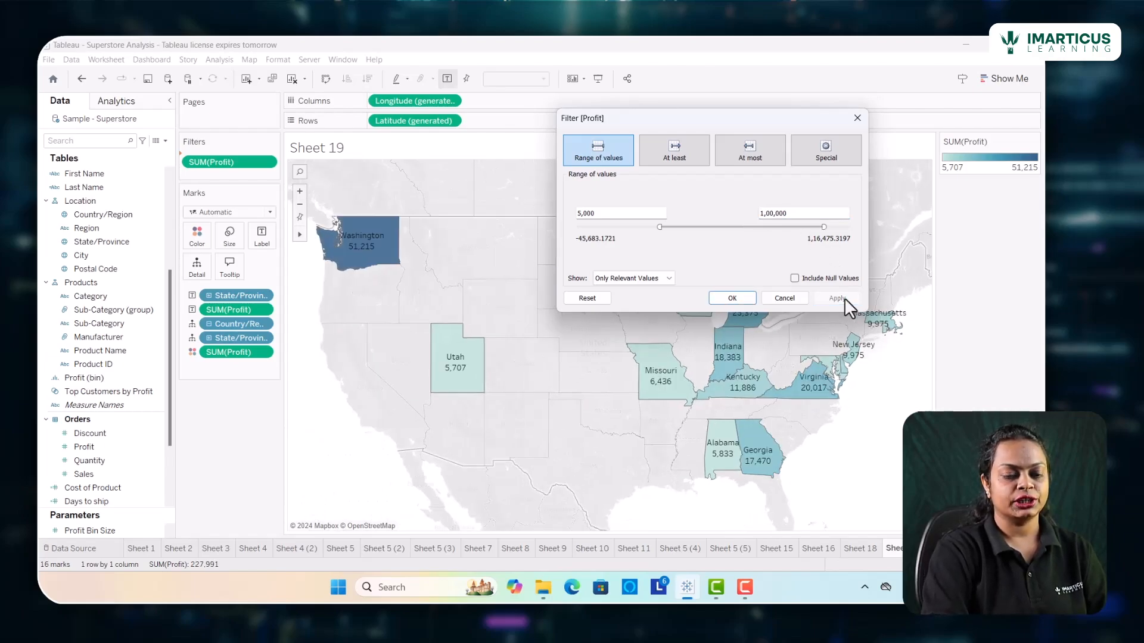
Switch the profit filter to an At least condition with a minimum of 1 and apply it
left_click_drag(709, 123, 699, 189)
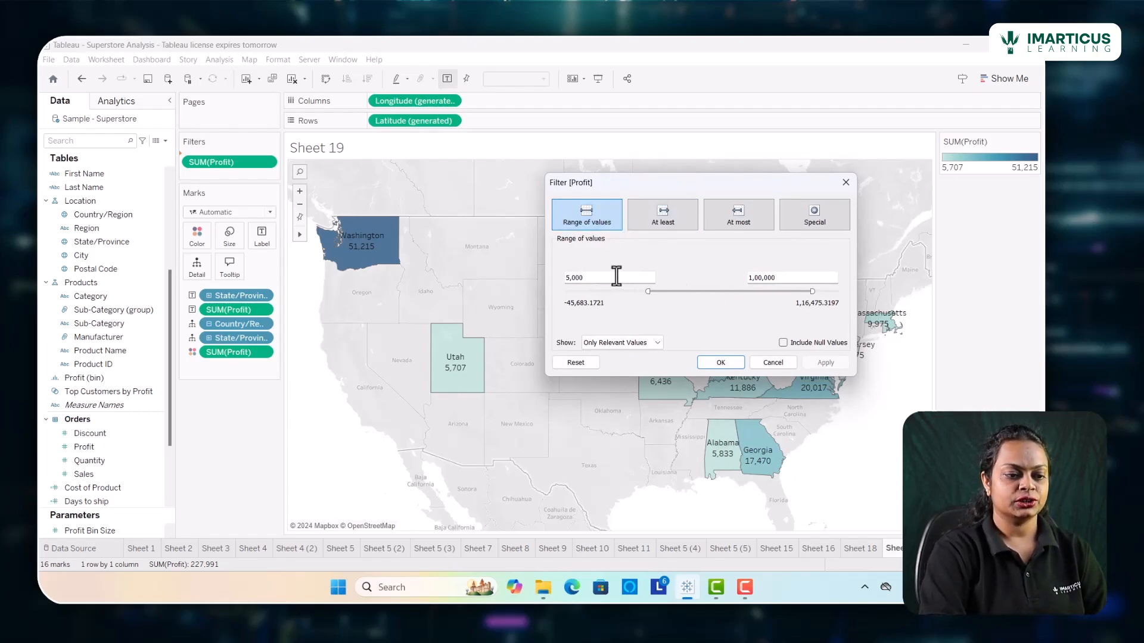
left_click(672, 220)
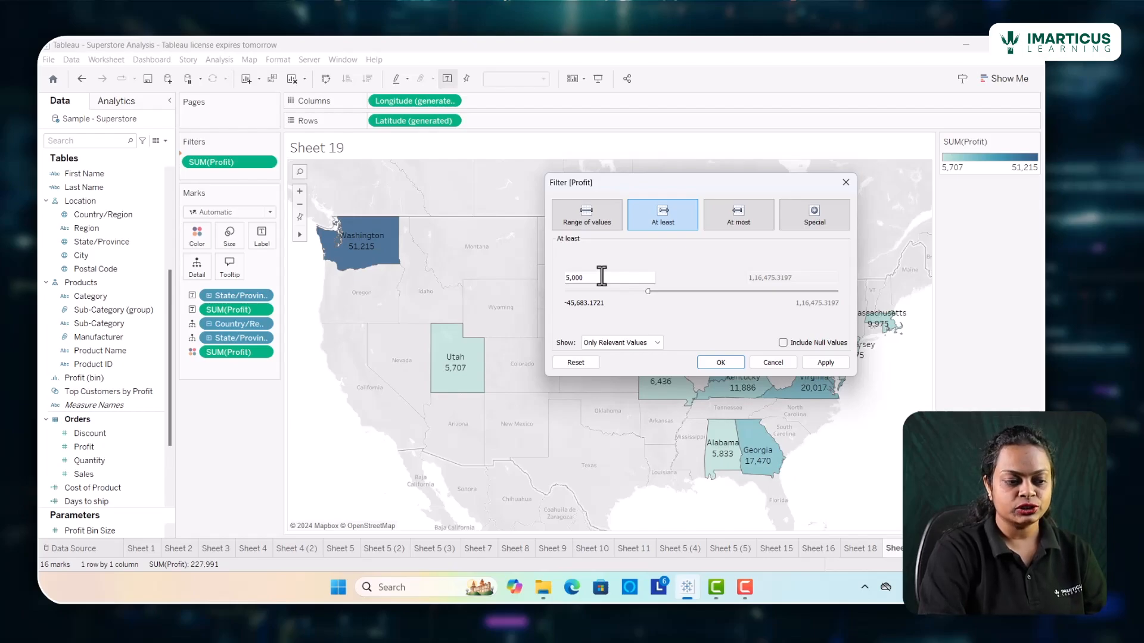
left_click_drag(602, 276, 551, 276)
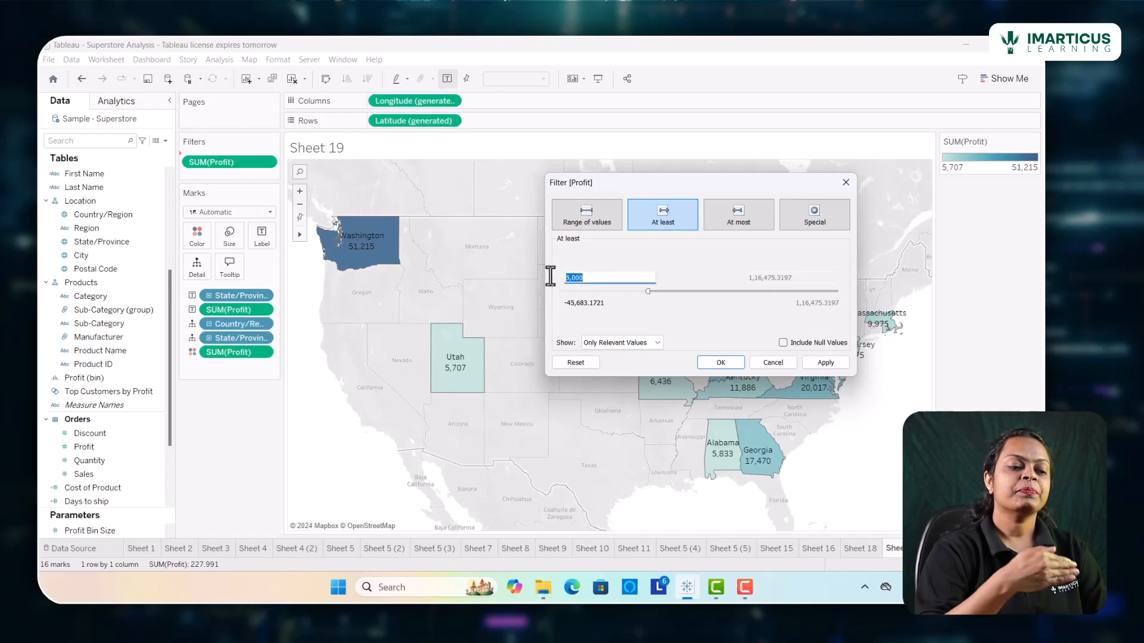
key("BackSpace")
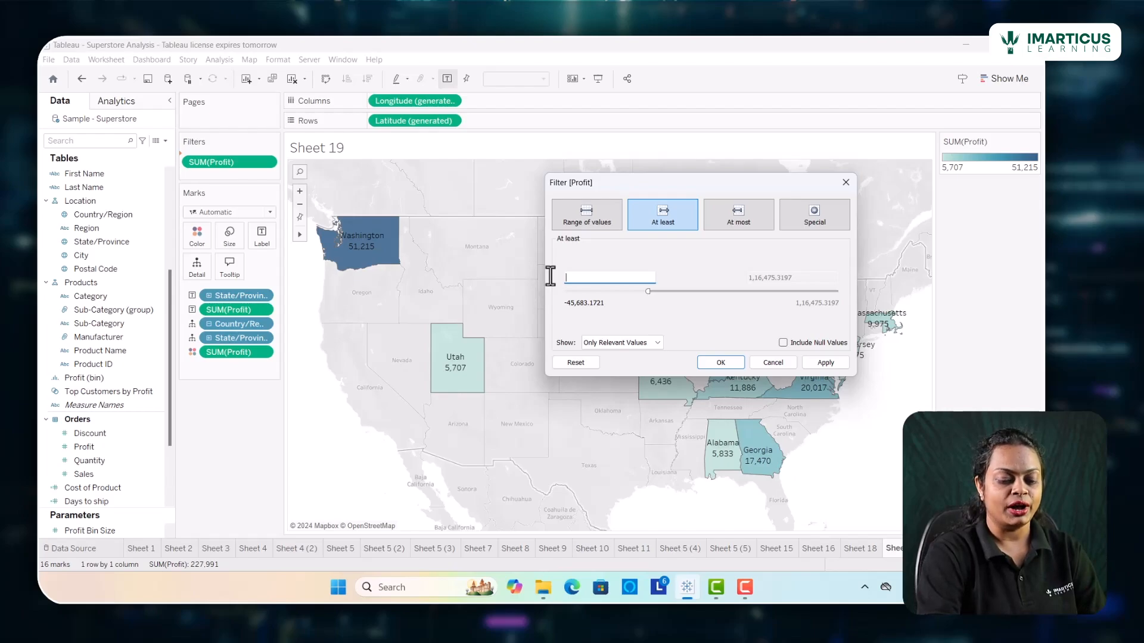
type("1")
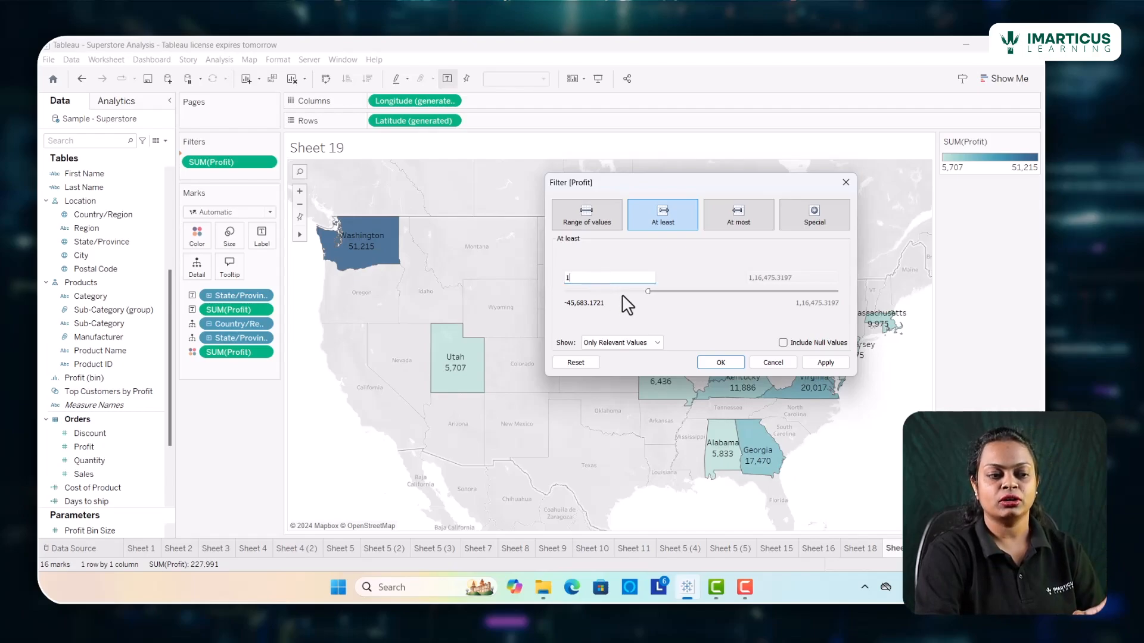
left_click(822, 364)
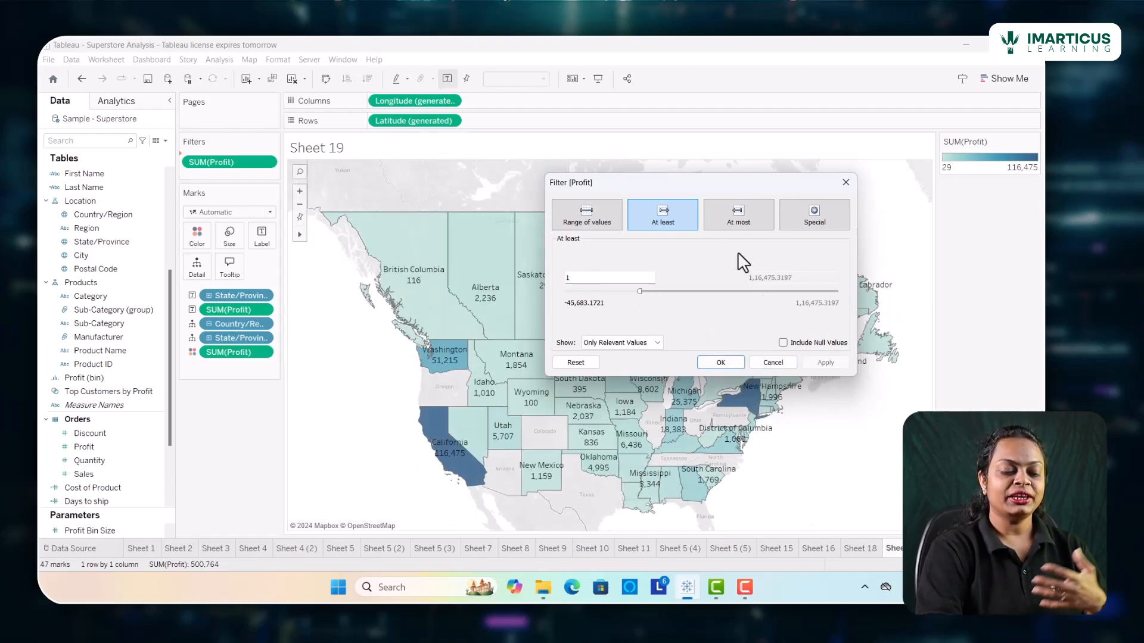
Switch the profit filter to an At most condition of 1, apply it, and uncover the map to view the loss-making regions
mouse_move(677, 179)
left_mouse_down()
mouse_move(965, 392)
mouse_move(656, 184)
left_mouse_up()
left_click(709, 228)
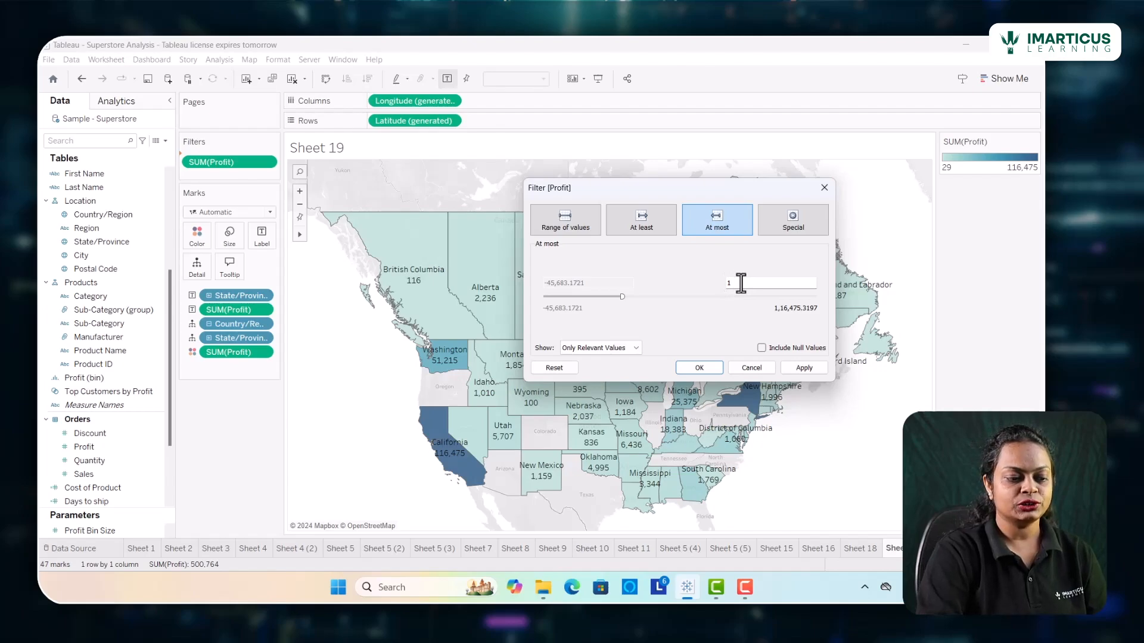
left_click(798, 367)
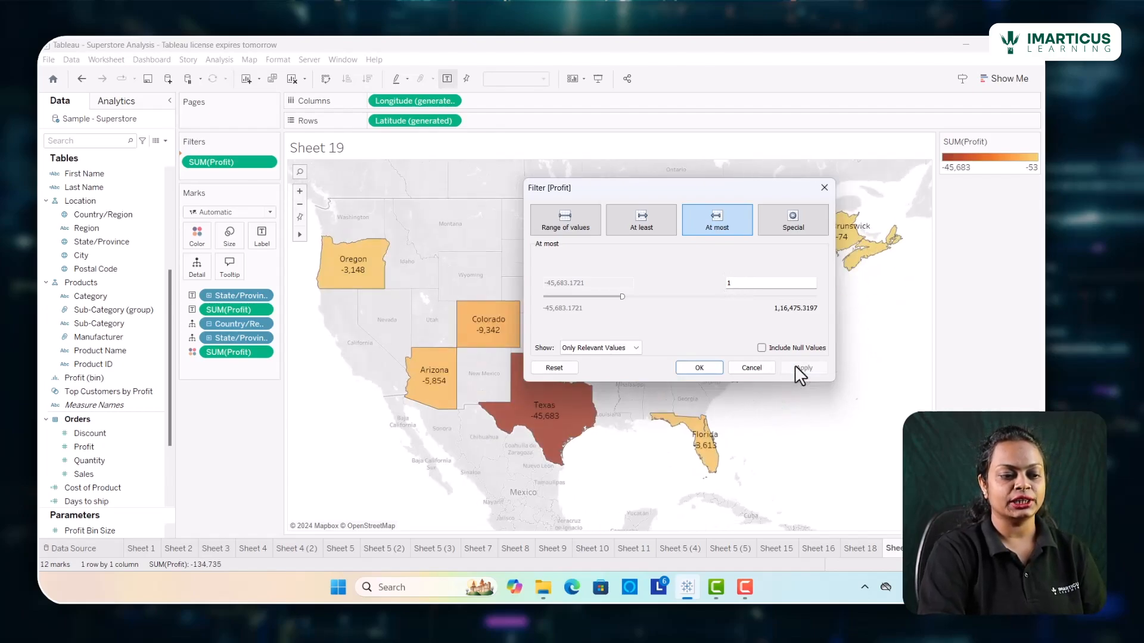
left_click_drag(656, 183, 711, 524)
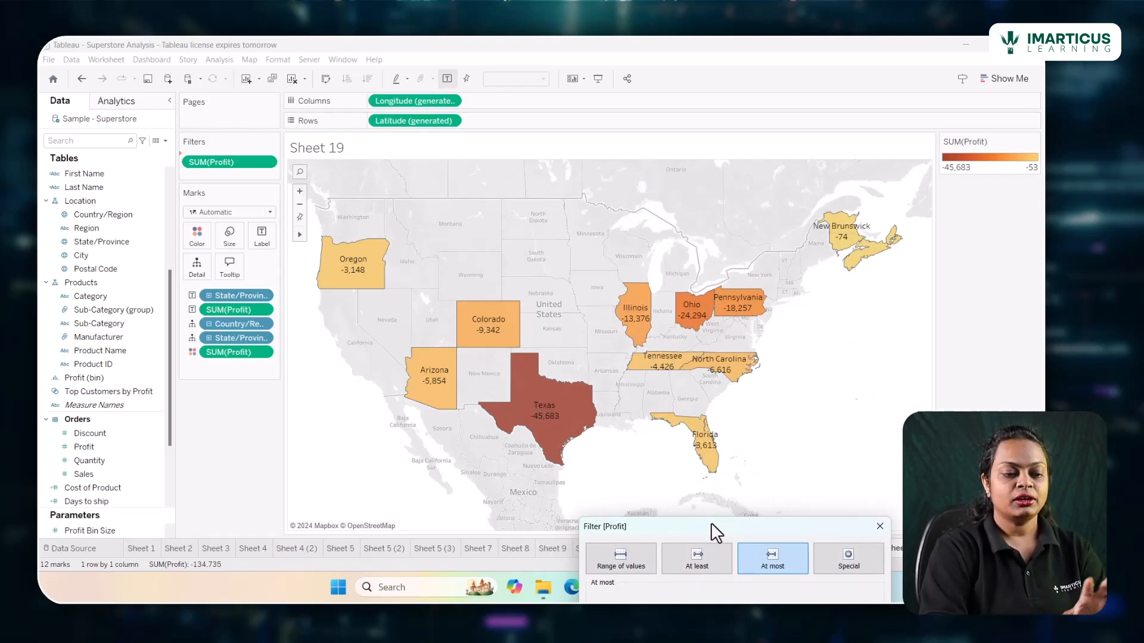
Set the profit filter's At most limit to 10,000, apply it, and uncover the map to view the matching regions
left_click_drag(710, 523, 692, 265)
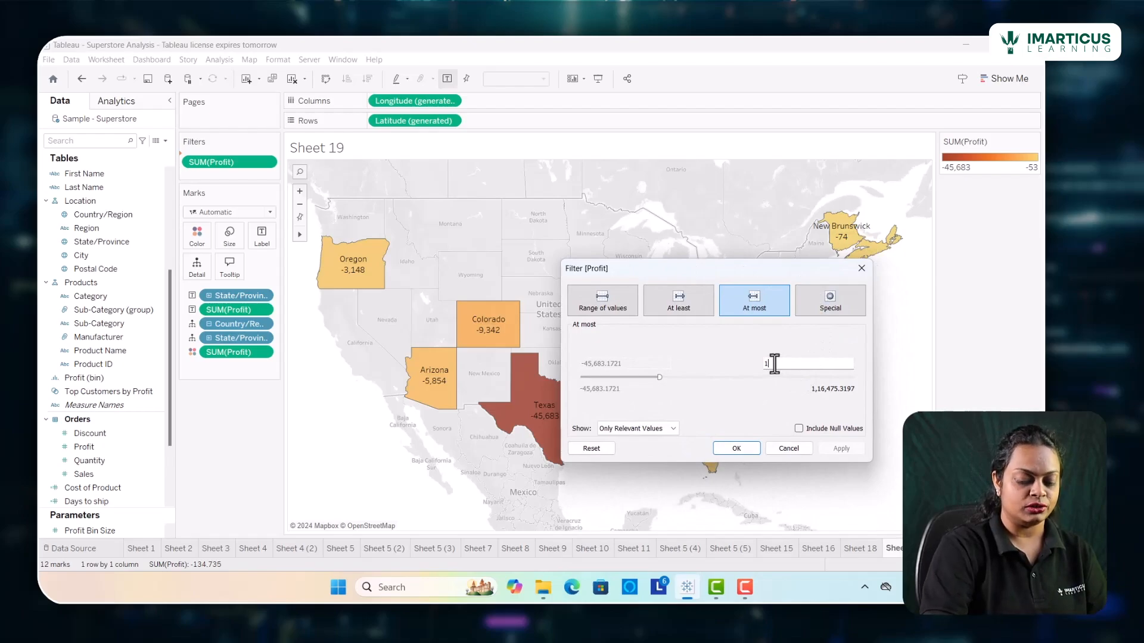
key("BackSpace")
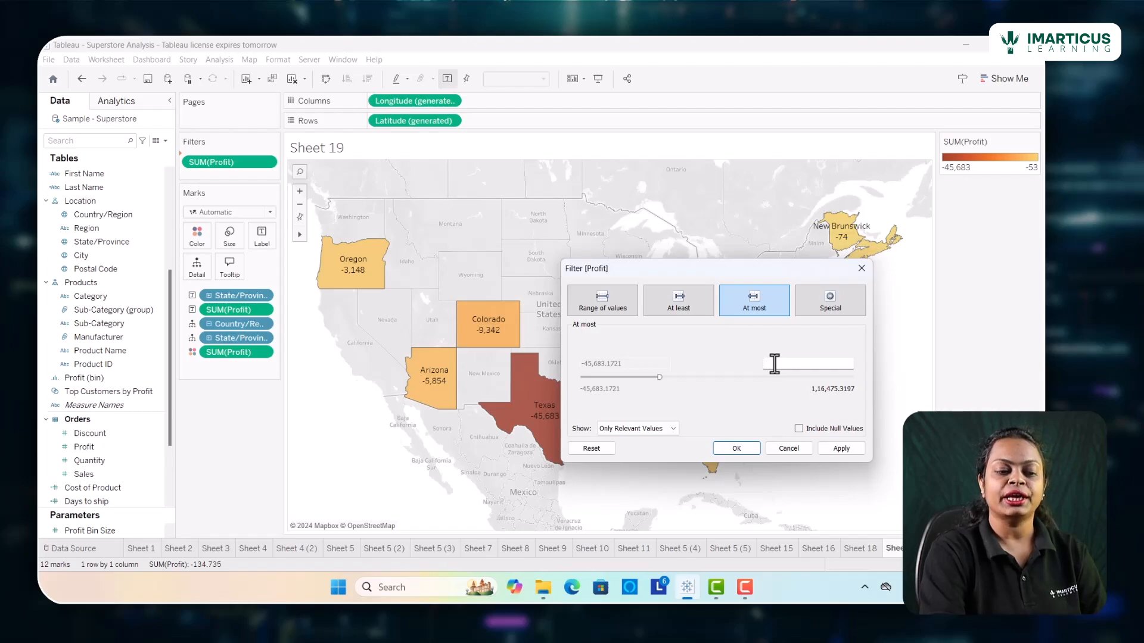
type("10000")
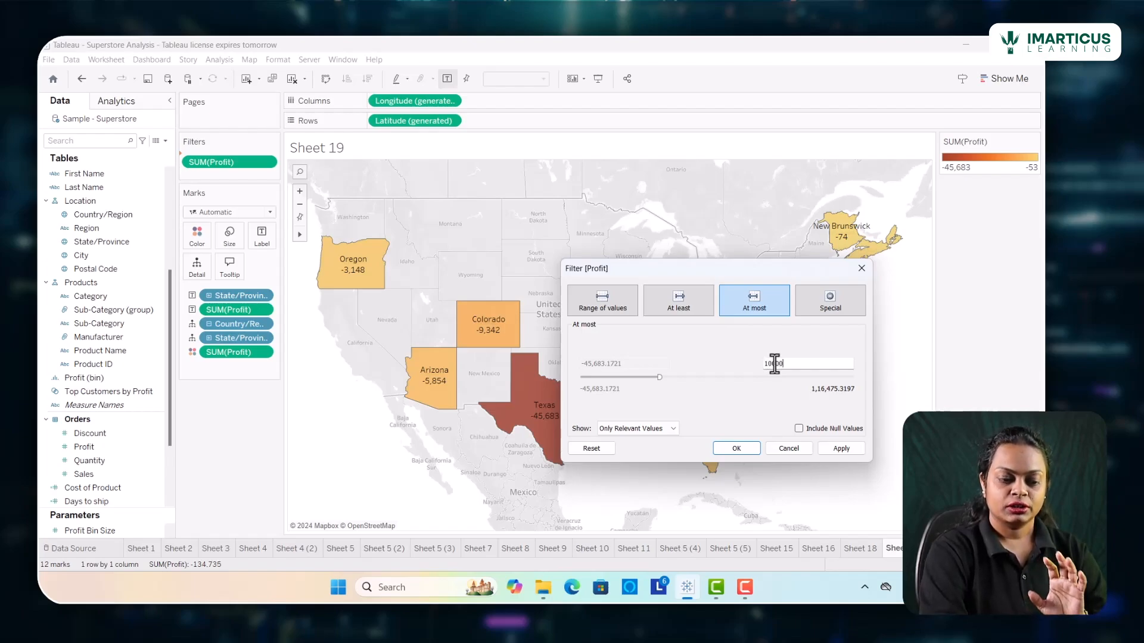
left_click(841, 448)
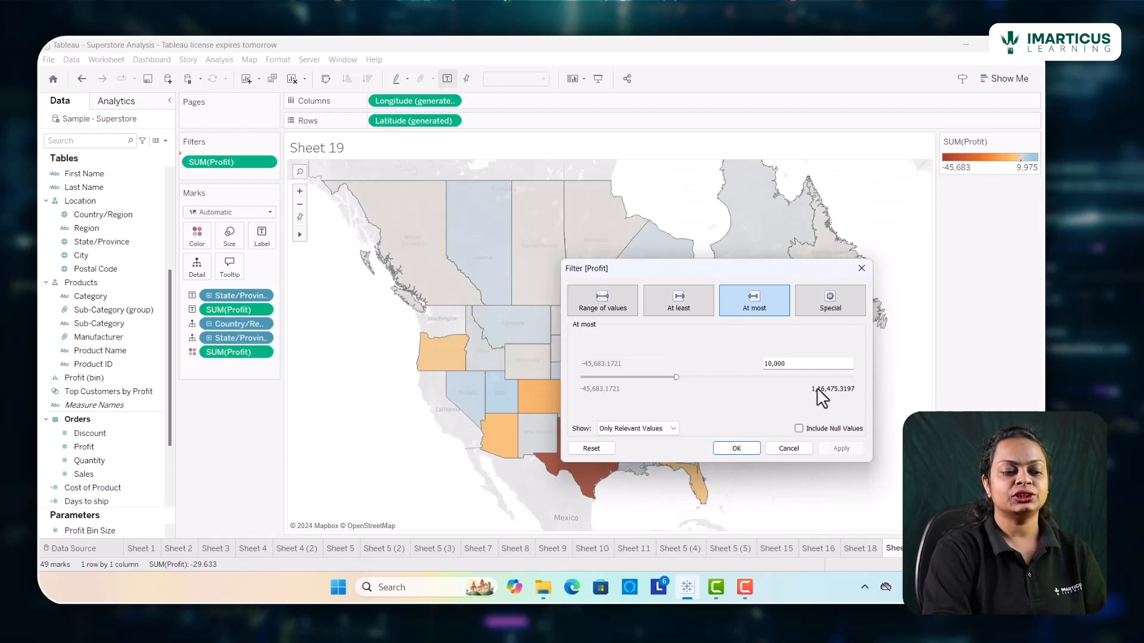
left_click_drag(732, 271, 898, 476)
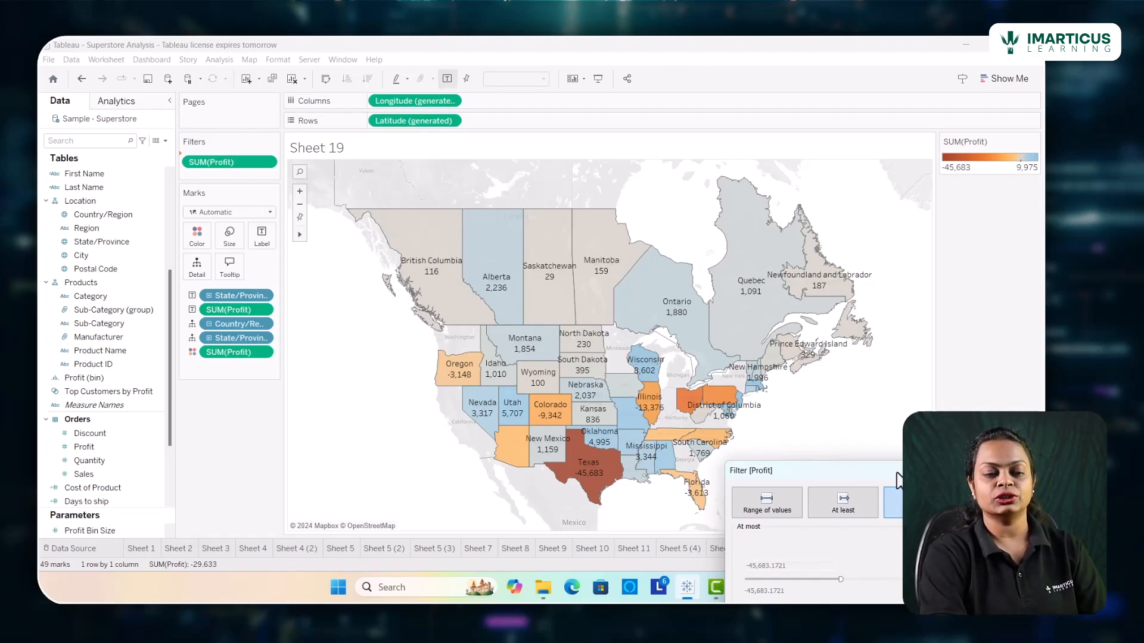
left_click_drag(899, 480, 761, 374)
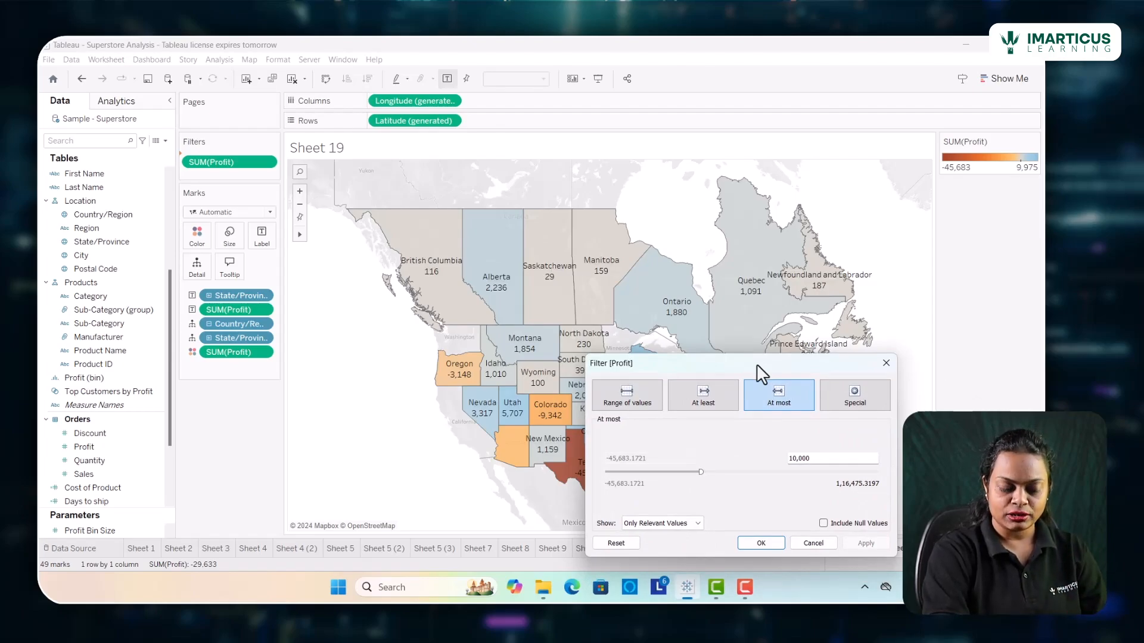
left_click_drag(759, 368, 724, 272)
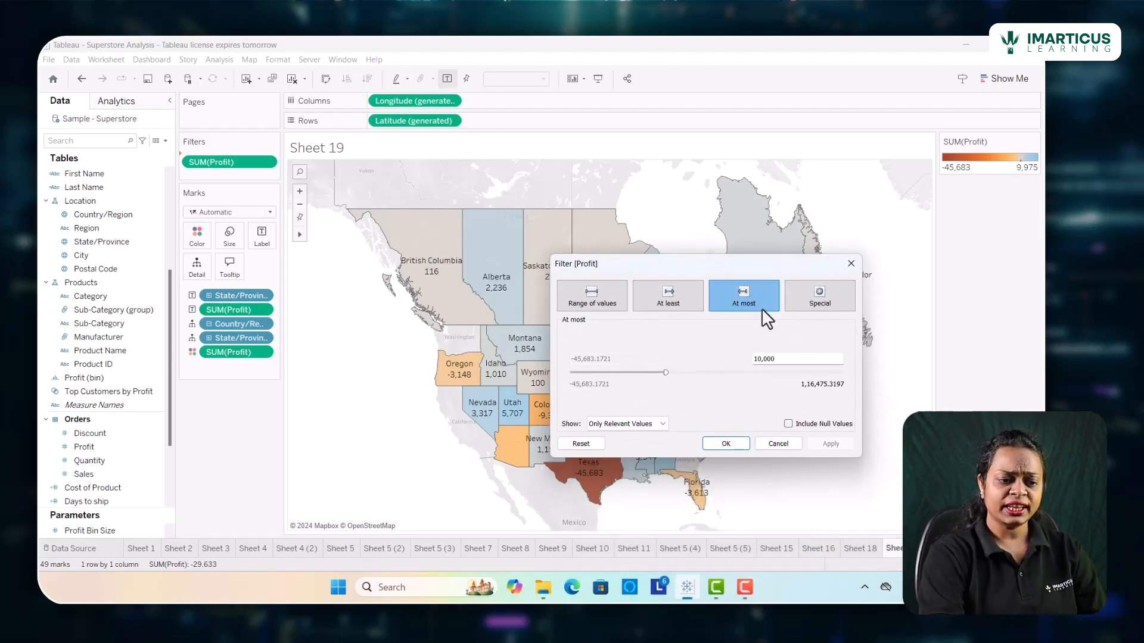
Look at the Special options, switch the profit filter to a range of values from 5,000 to 1,00,000, and confirm it
left_click(834, 294)
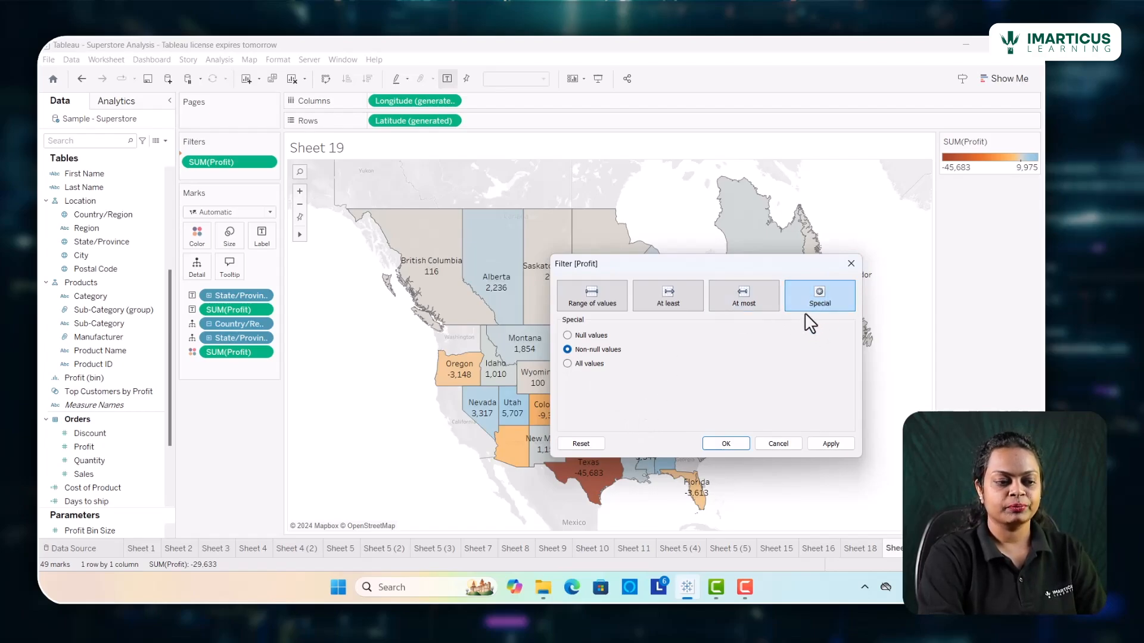
left_click(607, 287)
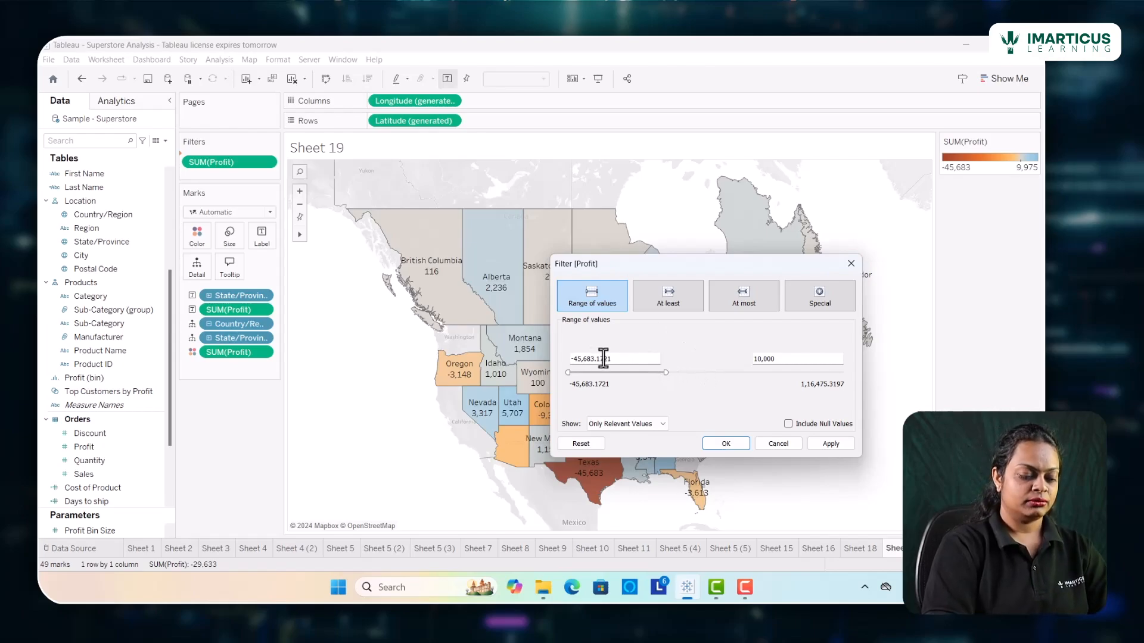
left_click_drag(621, 358, 567, 360)
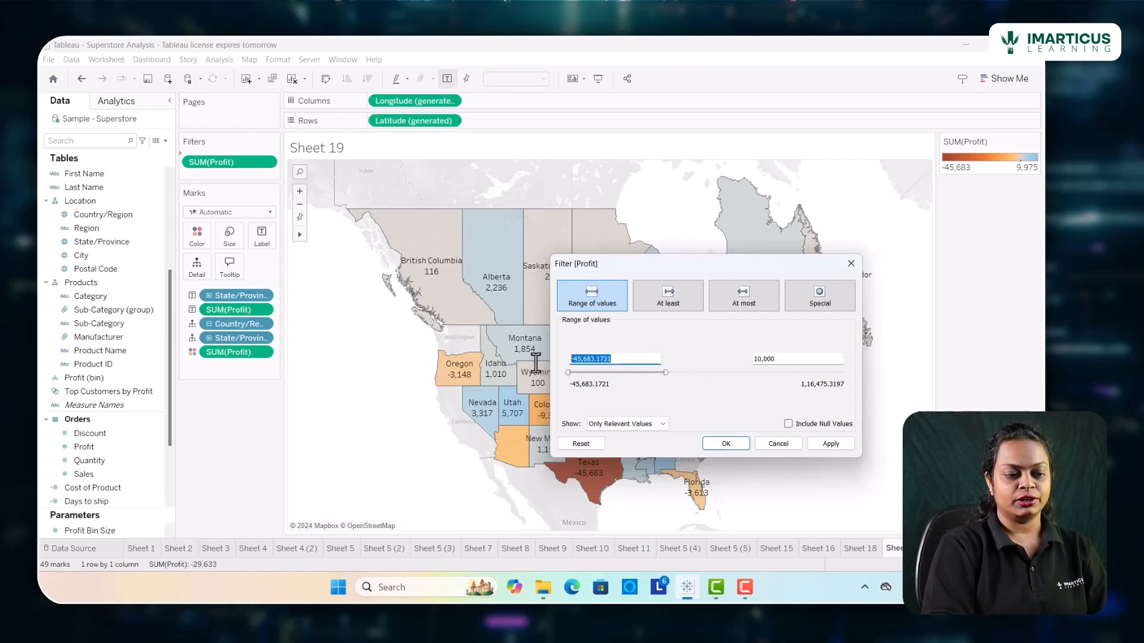
type("5000")
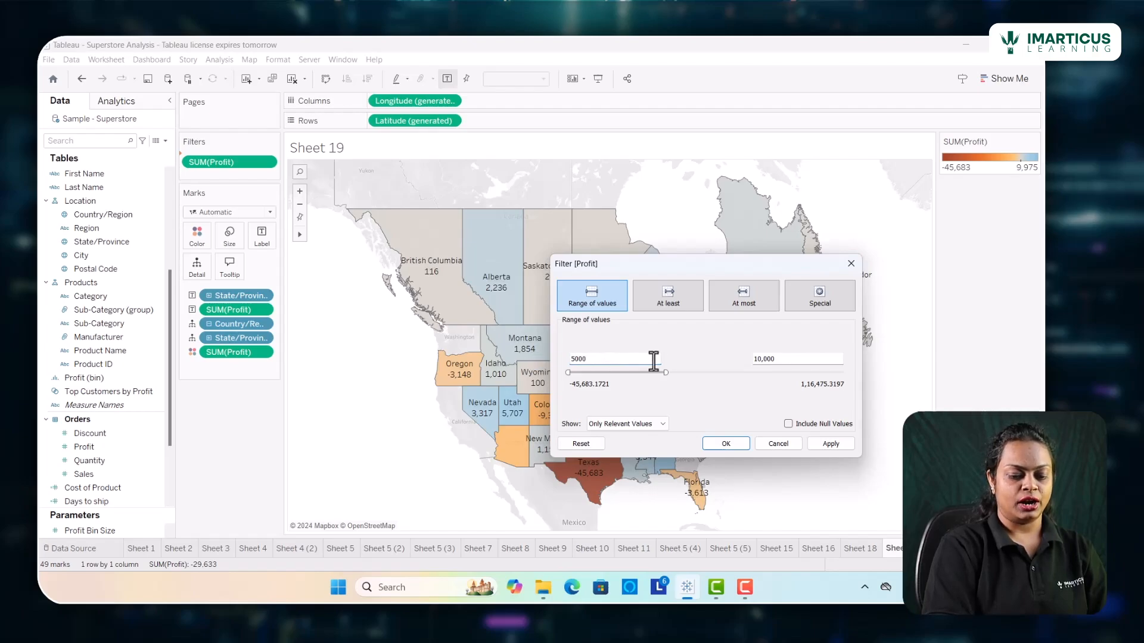
left_click(773, 360)
type("10,000")
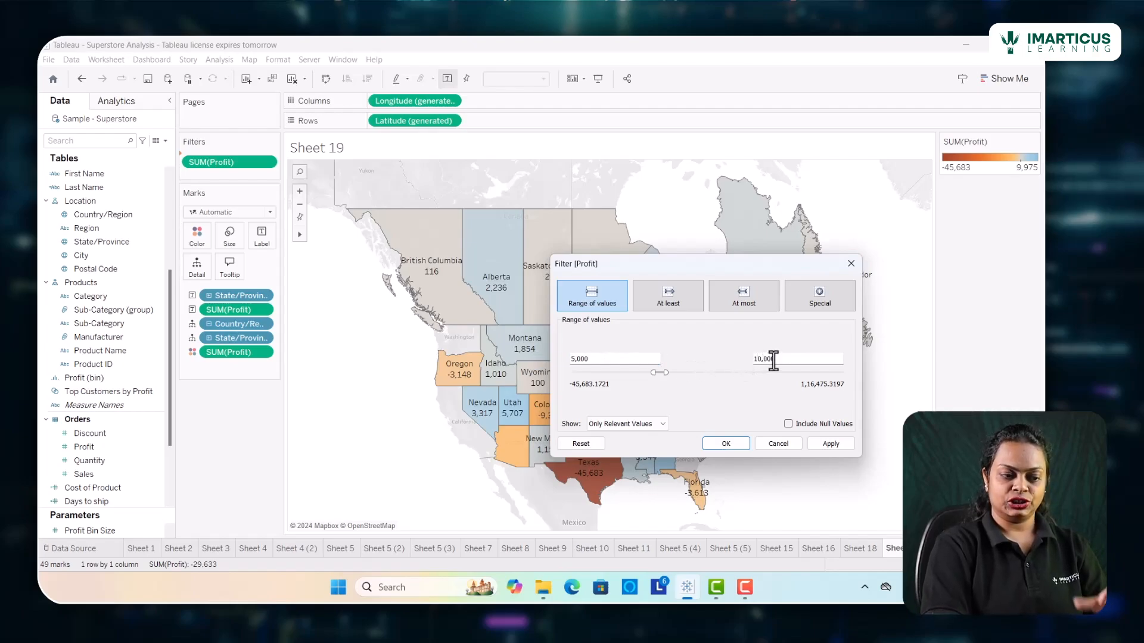
type("0")
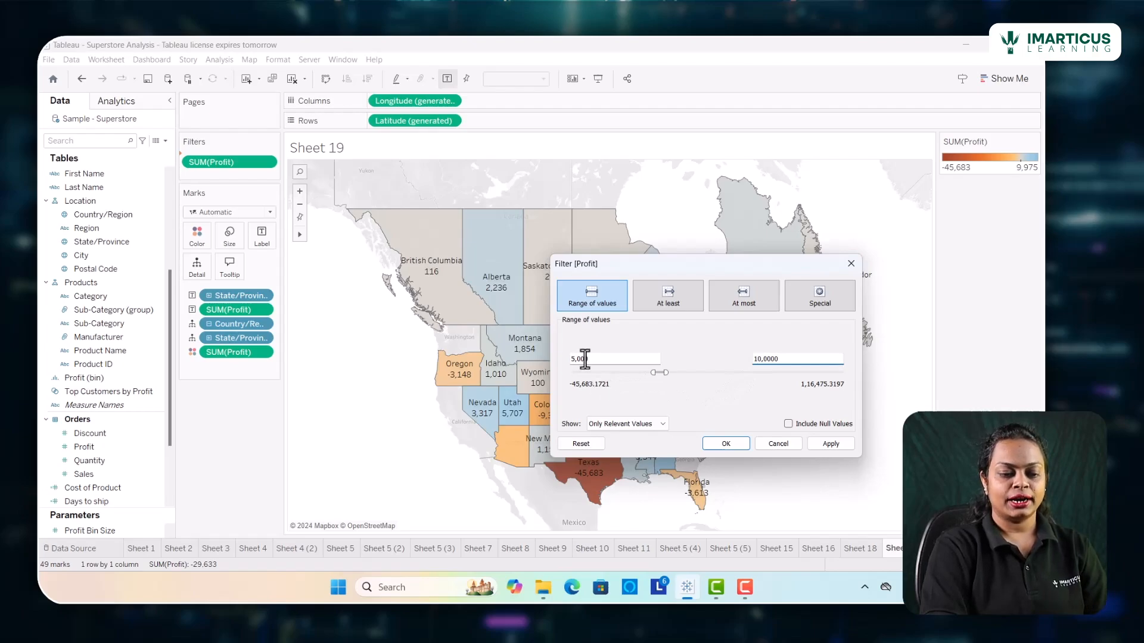
left_click(830, 444)
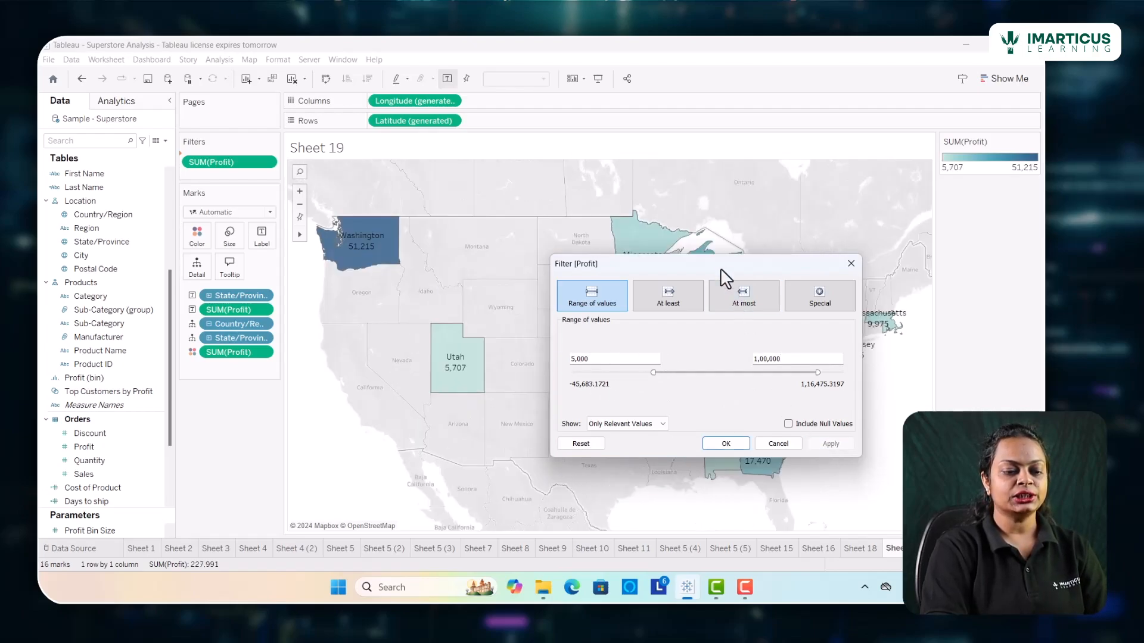
left_click(738, 445)
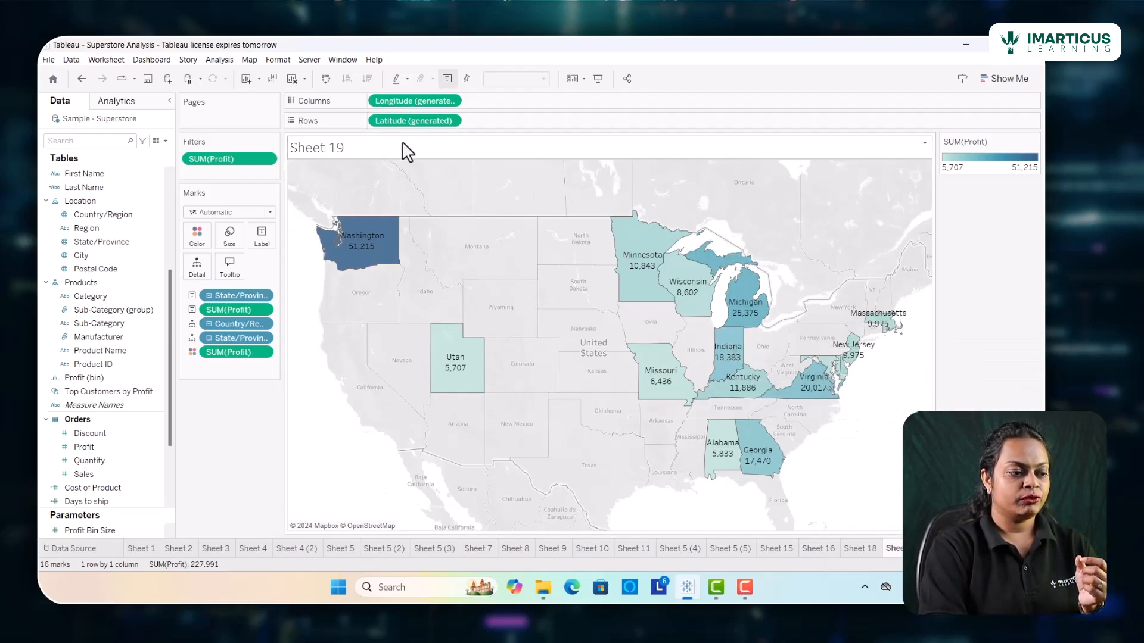
Show the profit filter's range control beside the map and raise its minimum to about 9,021
left_click(264, 158)
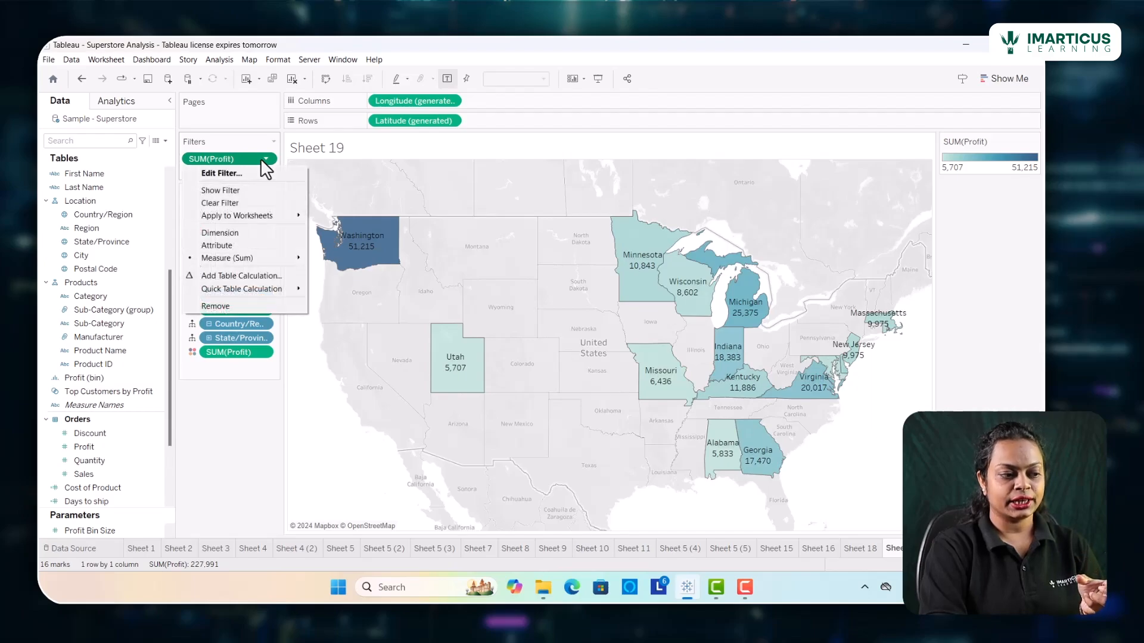
left_click(256, 189)
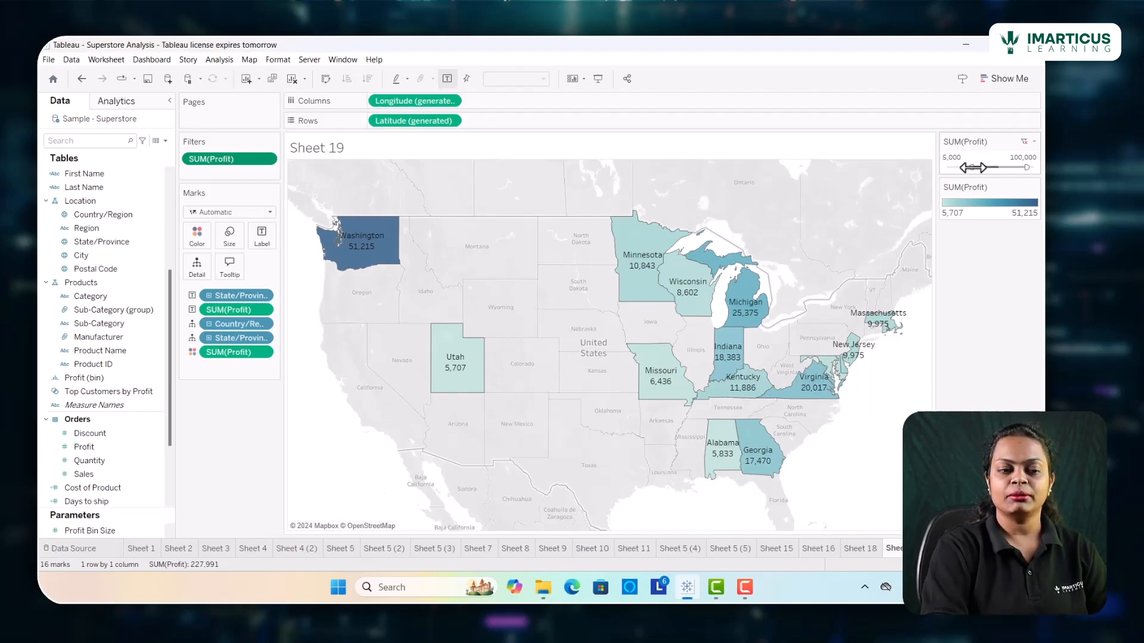
left_click_drag(973, 167, 975, 171)
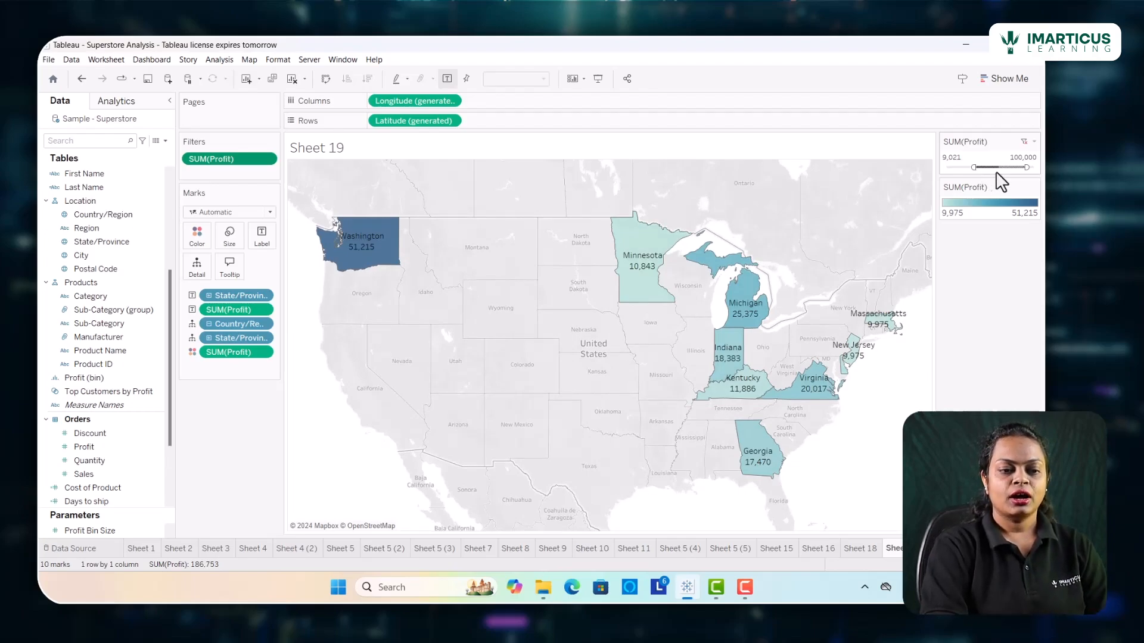
Set the minimum of the displayed profit range to 7,000
left_click(962, 158)
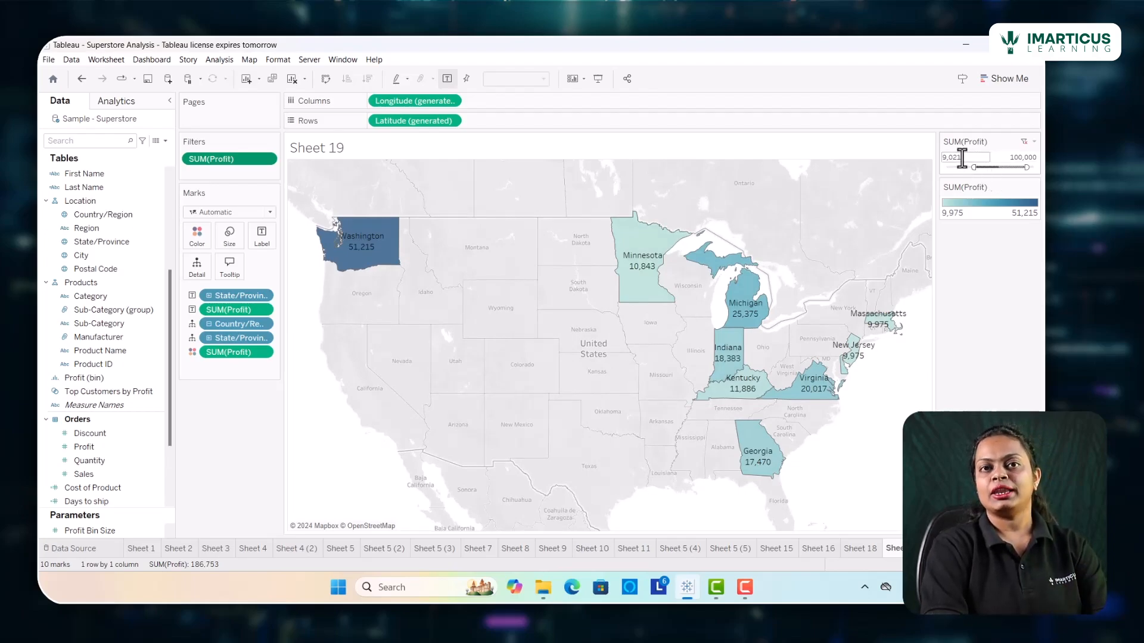
double_click(961, 158)
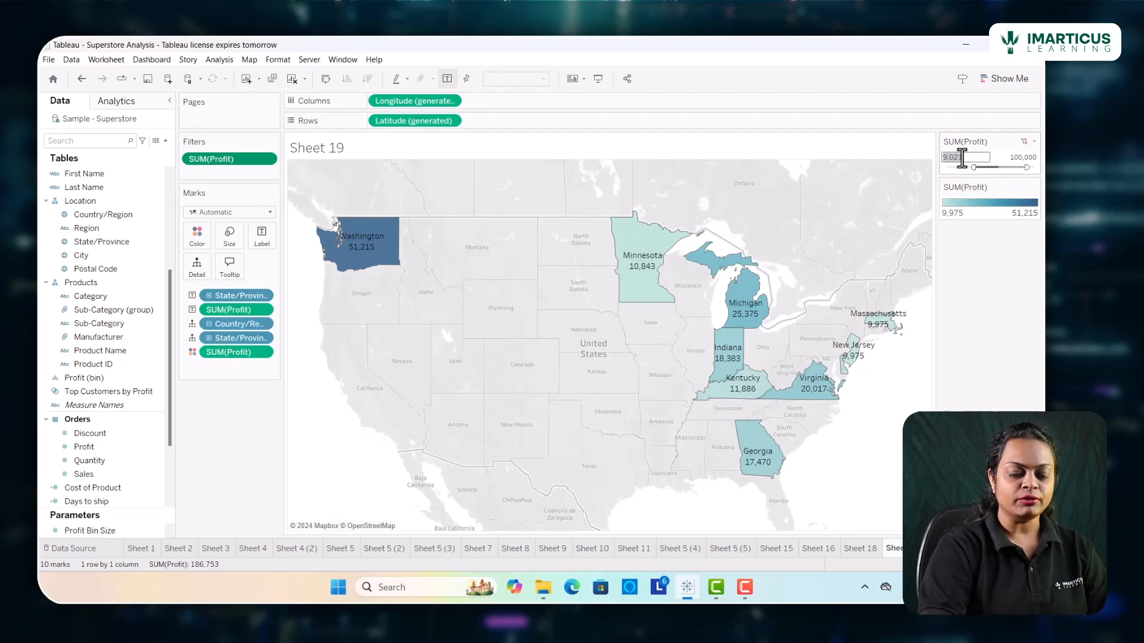
key("BackSpace")
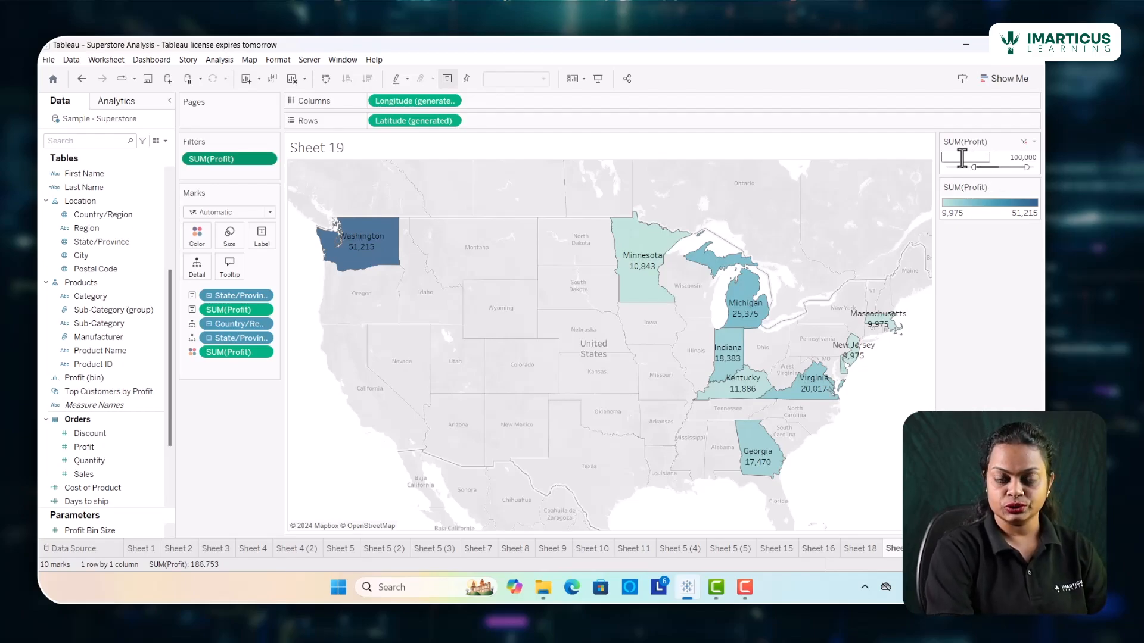
type("7")
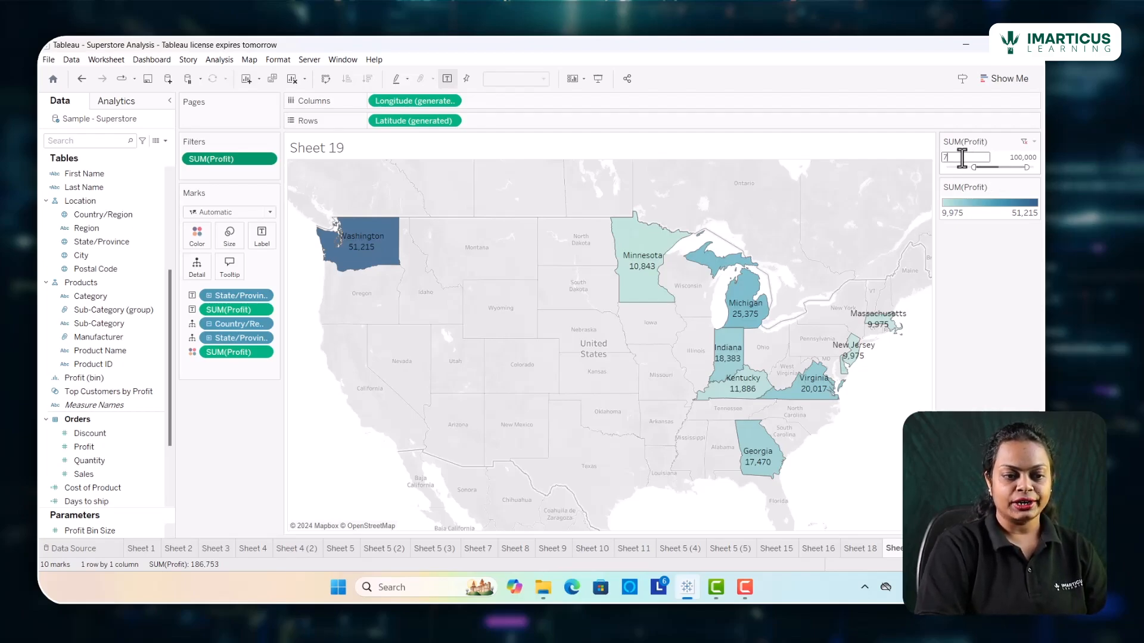
type("000")
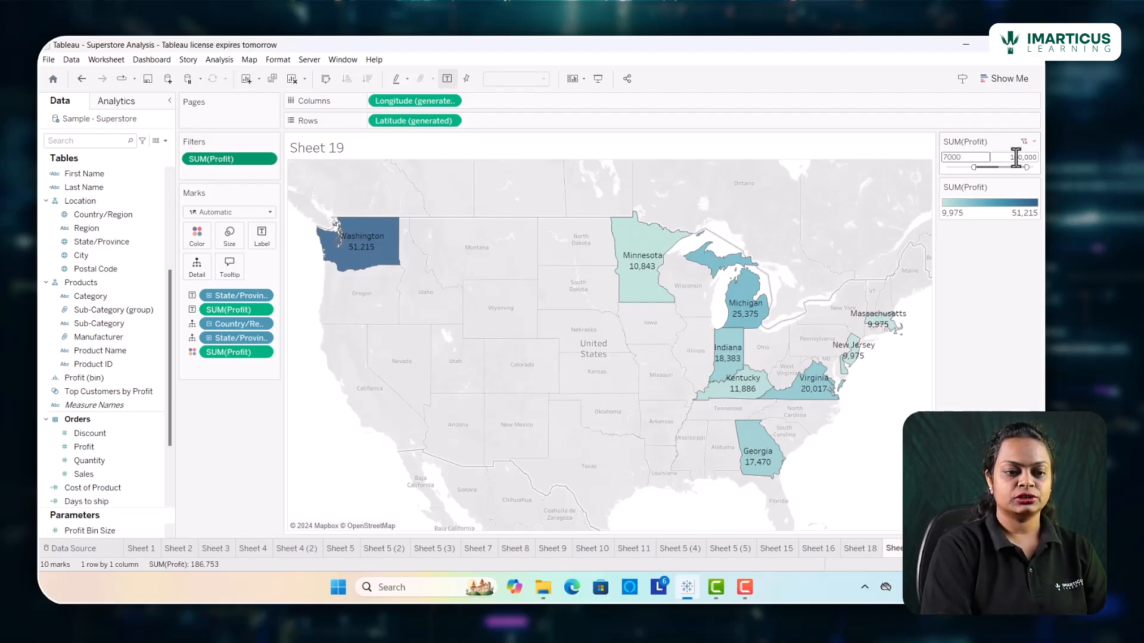
key("Return")
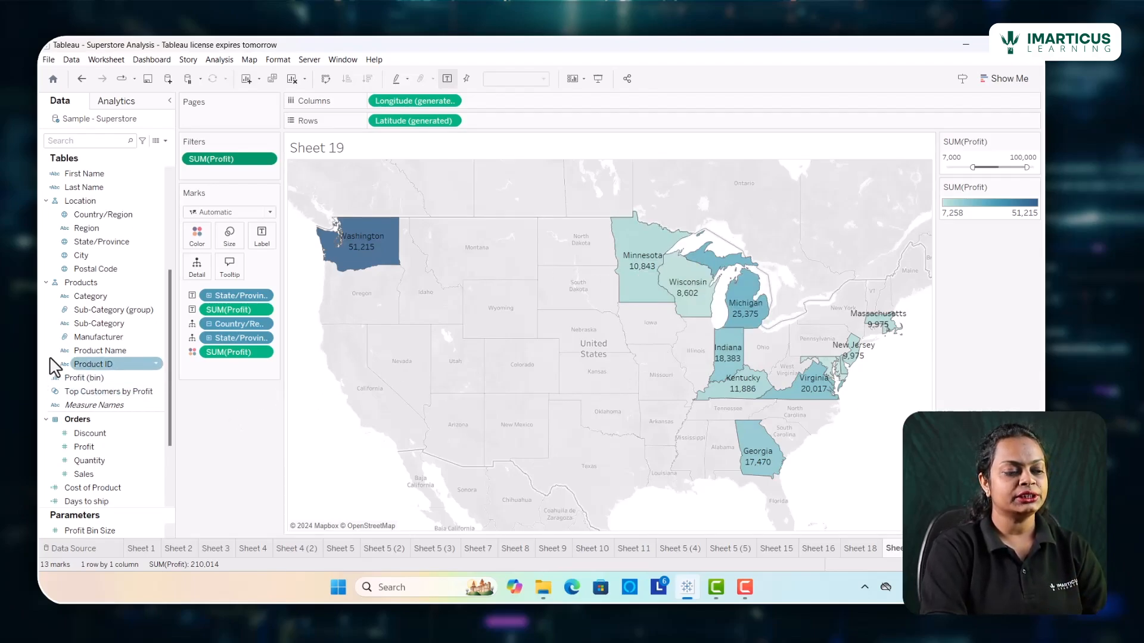
Review the filtered state sales table on Sheet 18 and return to the profit map on Sheet 19
left_click_drag(53, 364, 244, 178)
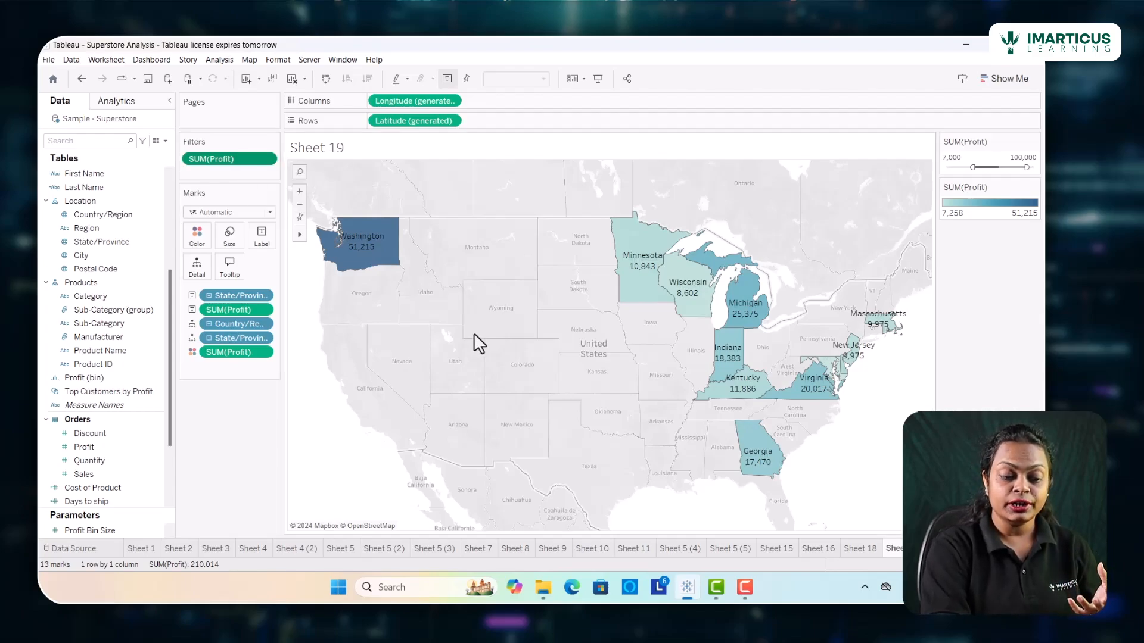
left_click(859, 548)
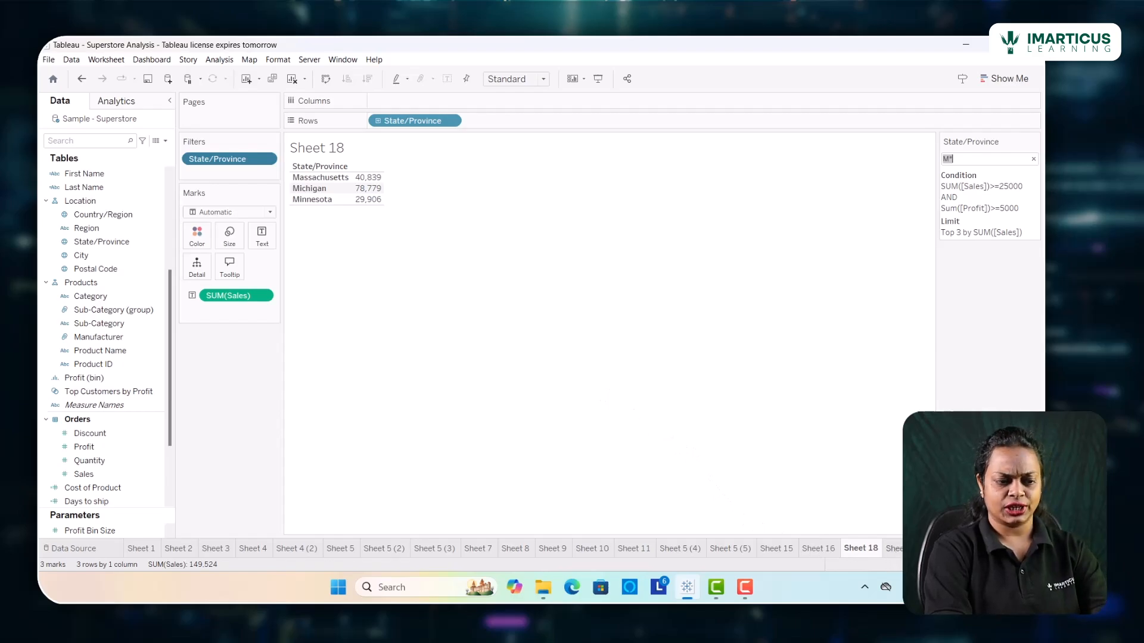
left_click(893, 548)
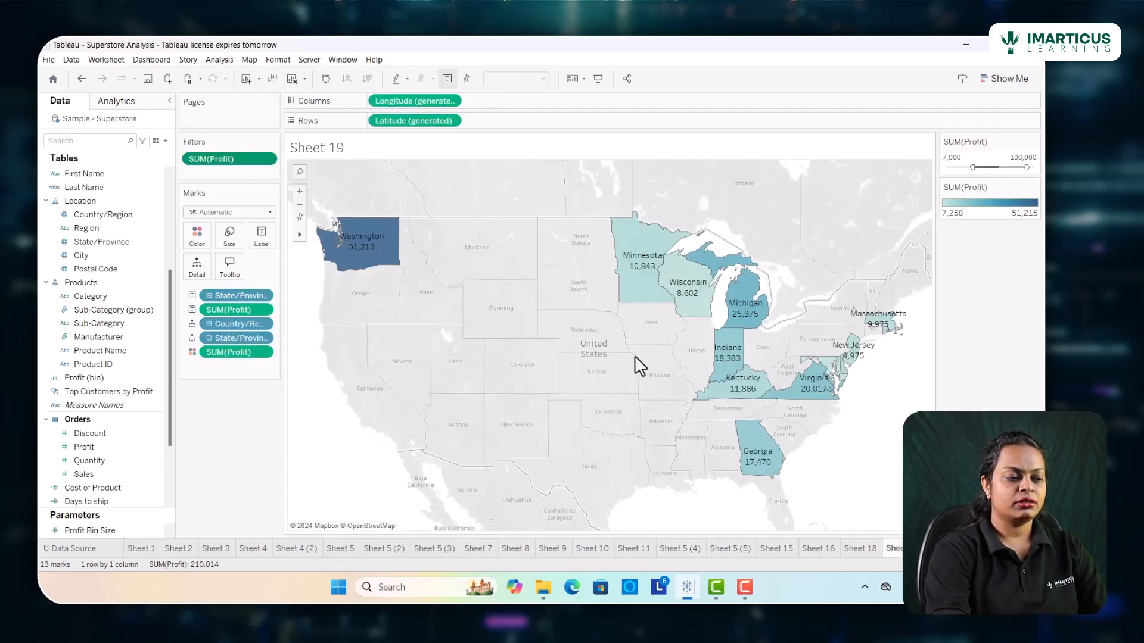
mouse_move(381, 229)
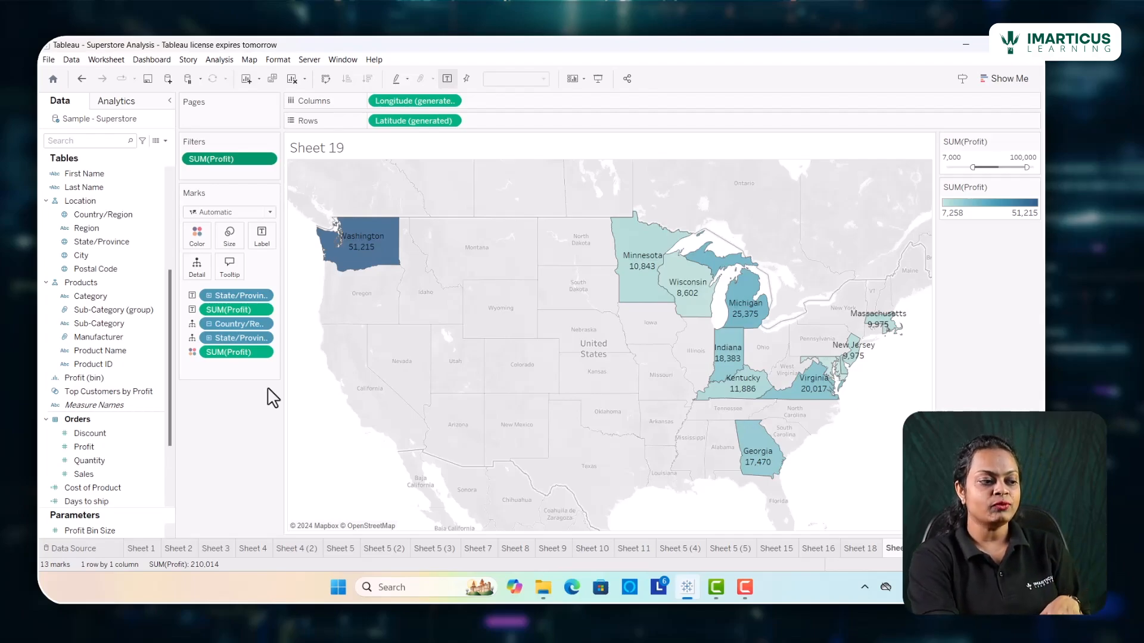
Add a Category filter to the map that keeps only Furniture, apply it, and uncover the map to view the remaining states
left_click(149, 296)
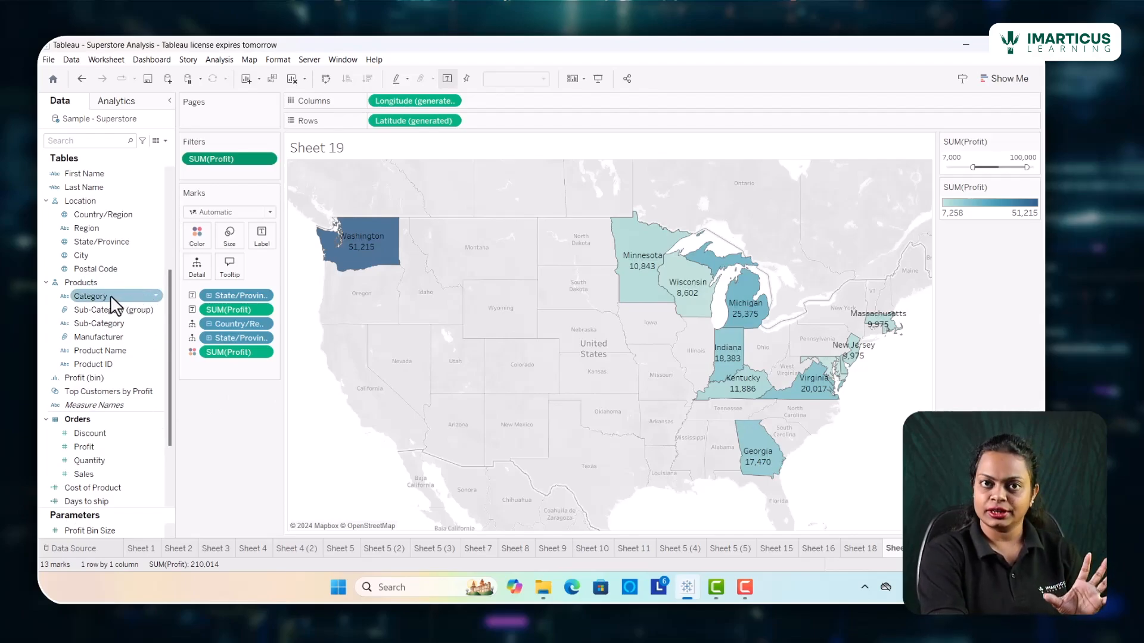
left_click_drag(117, 298, 224, 170)
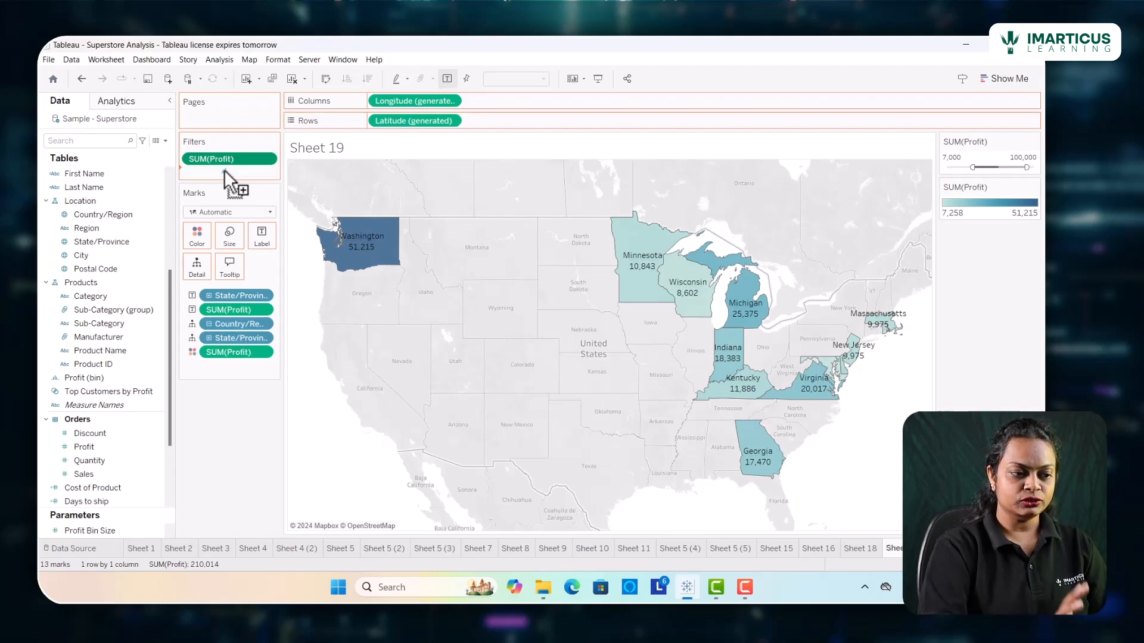
left_click_drag(224, 169, 224, 170)
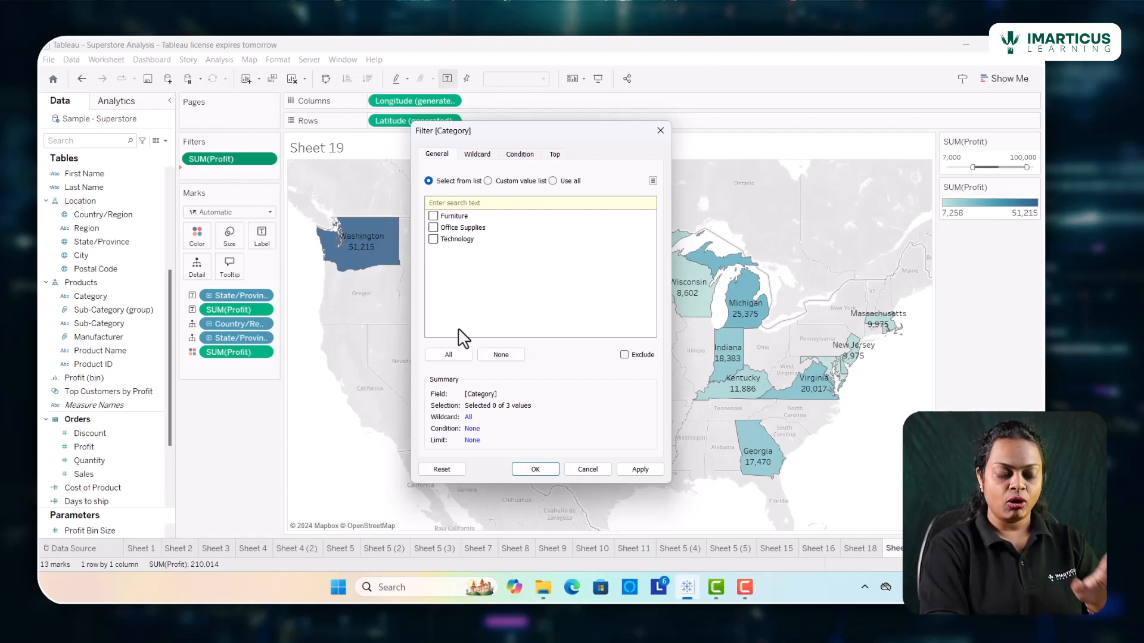
left_click(460, 357)
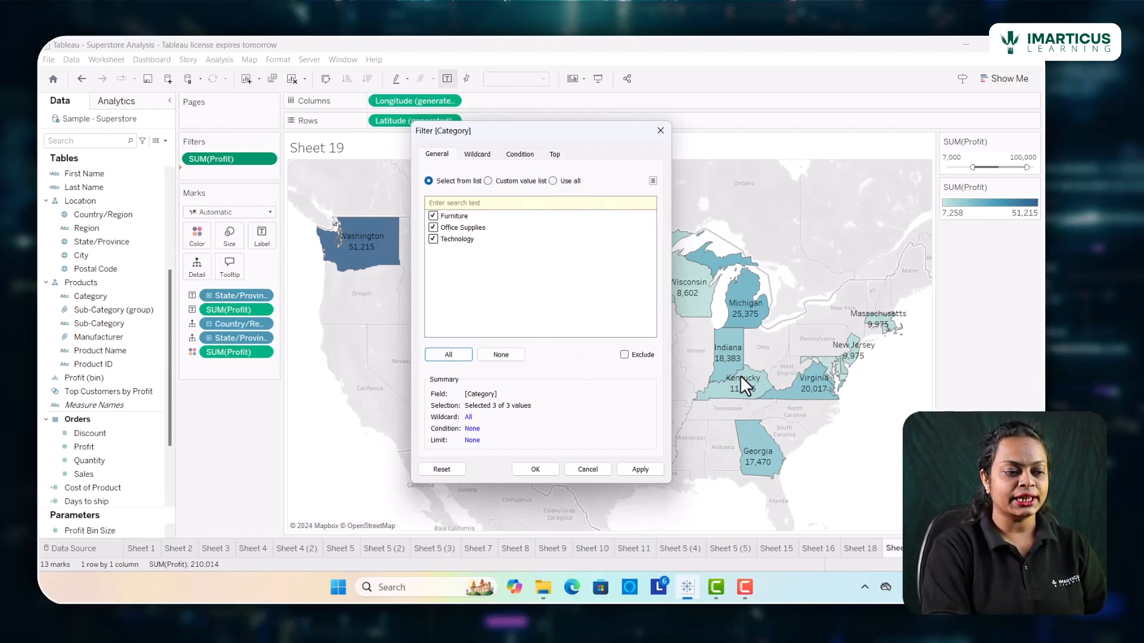
left_click(433, 228)
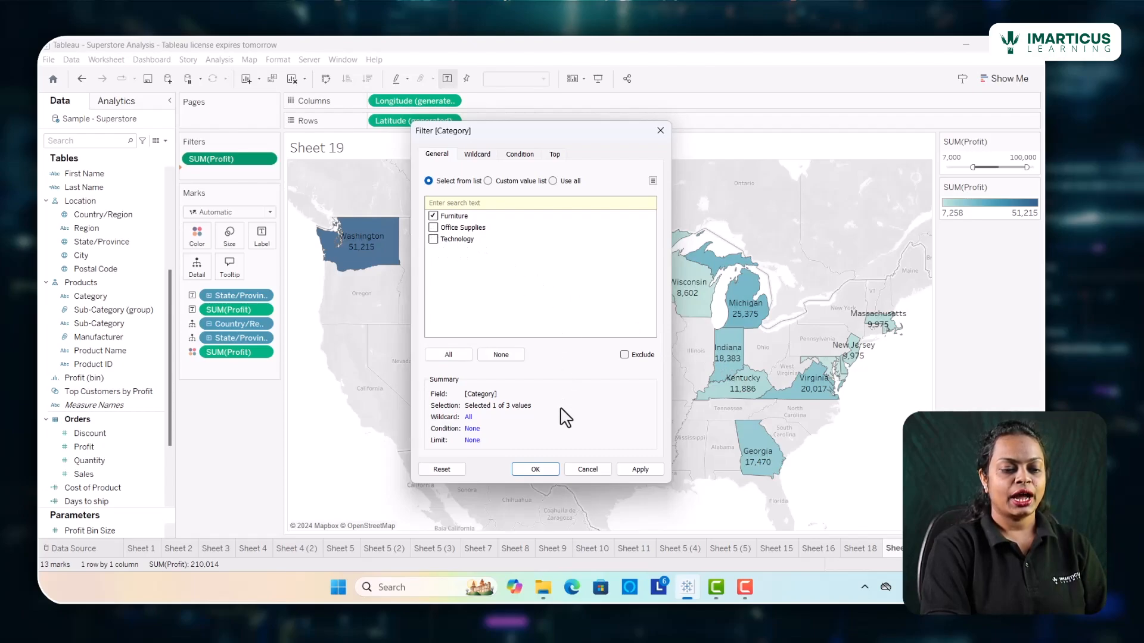
left_click(634, 474)
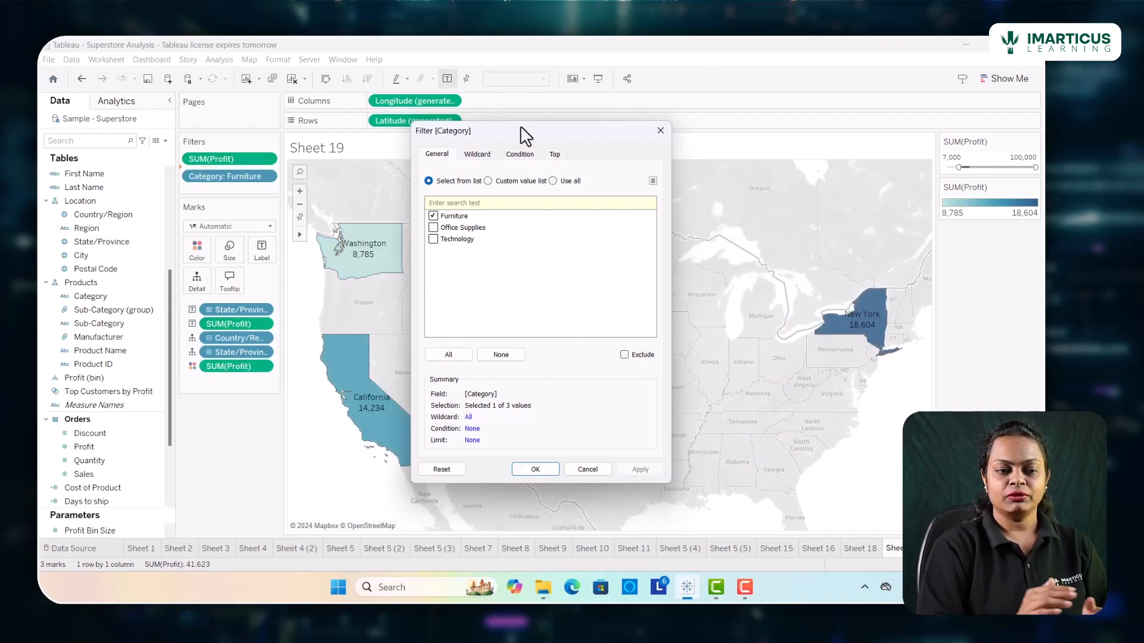
left_click_drag(523, 132, 692, 383)
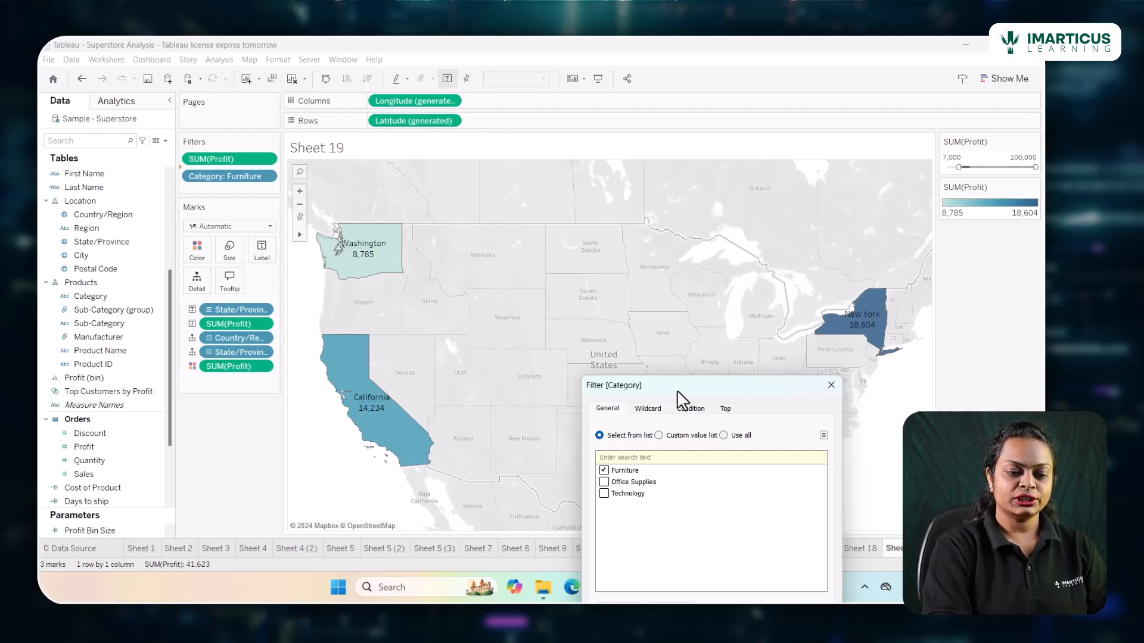
Close the Category filter settings, show the Category filter control beside the map, and include Technology along with Furniture
left_click(831, 385)
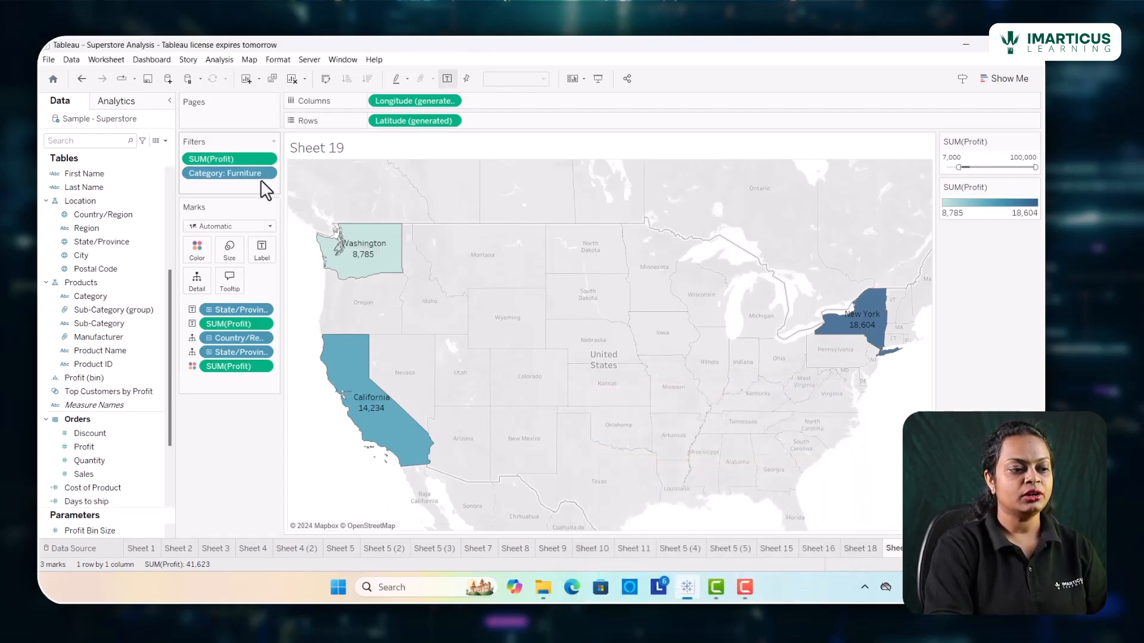
left_click(267, 173)
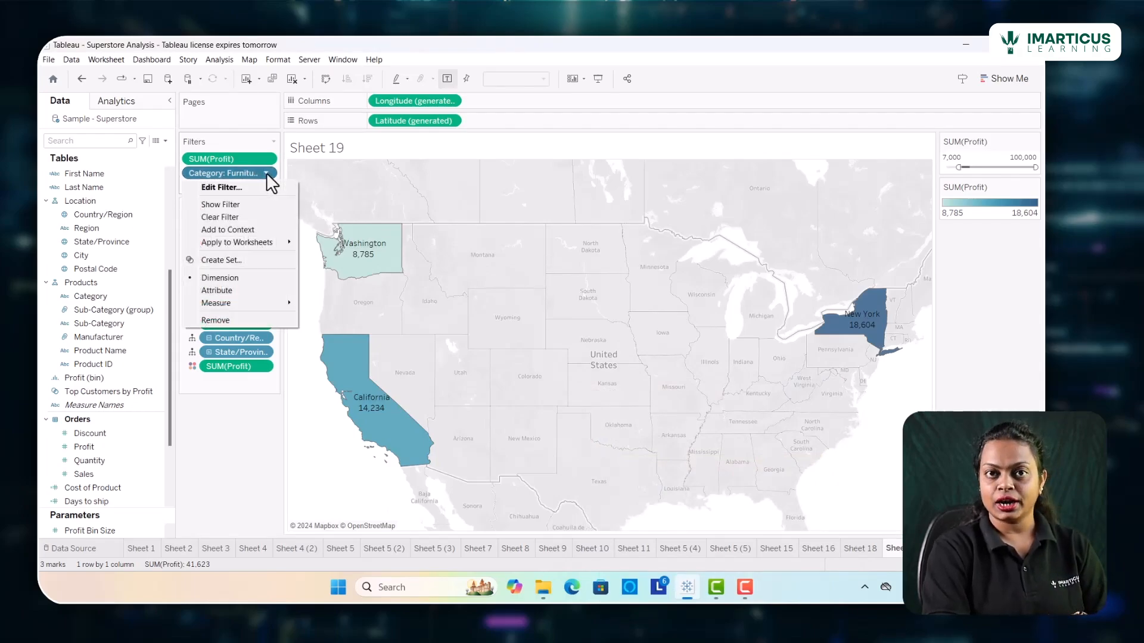
left_click(244, 206)
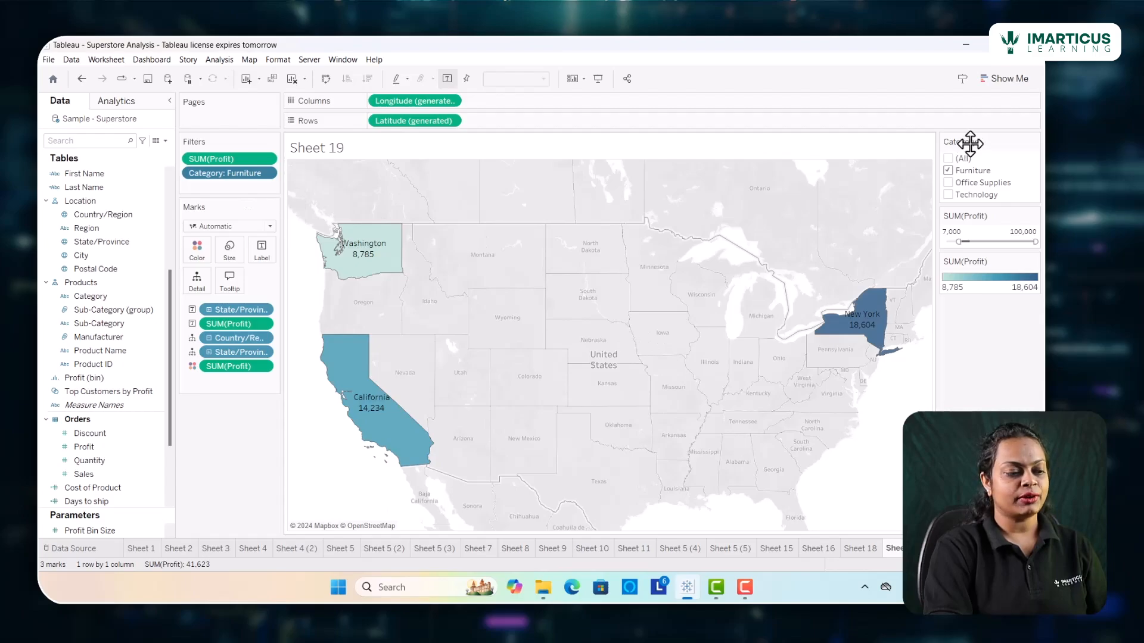
left_click(948, 196)
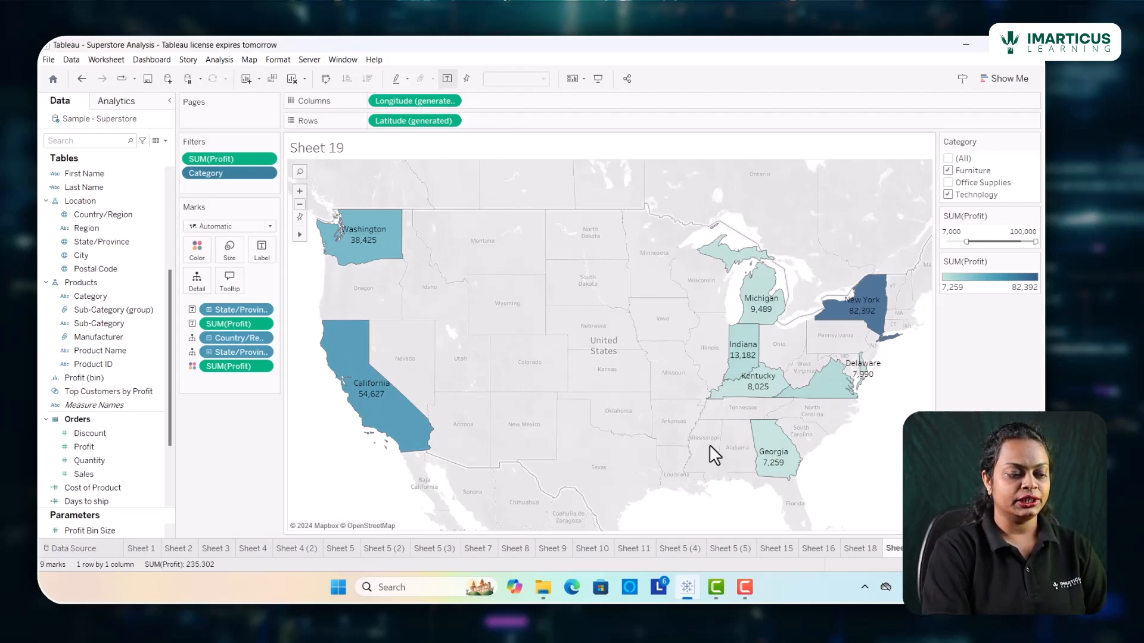
Look through the worksheet previews and delete the empty Sheet 11 from the workbook
mouse_move(603, 563)
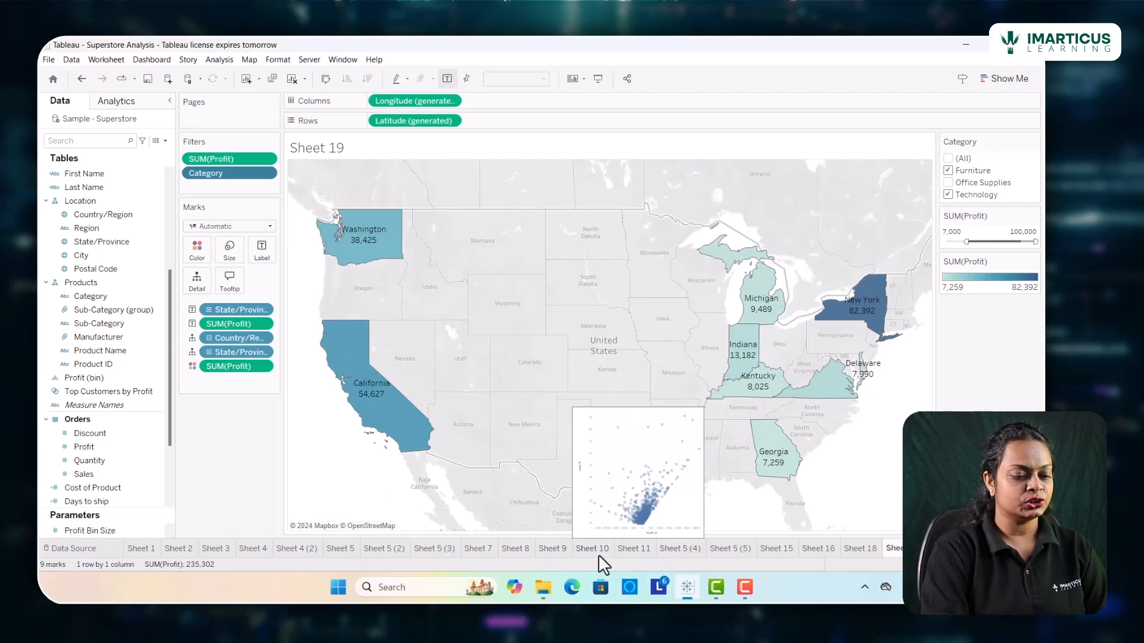
mouse_move(505, 565)
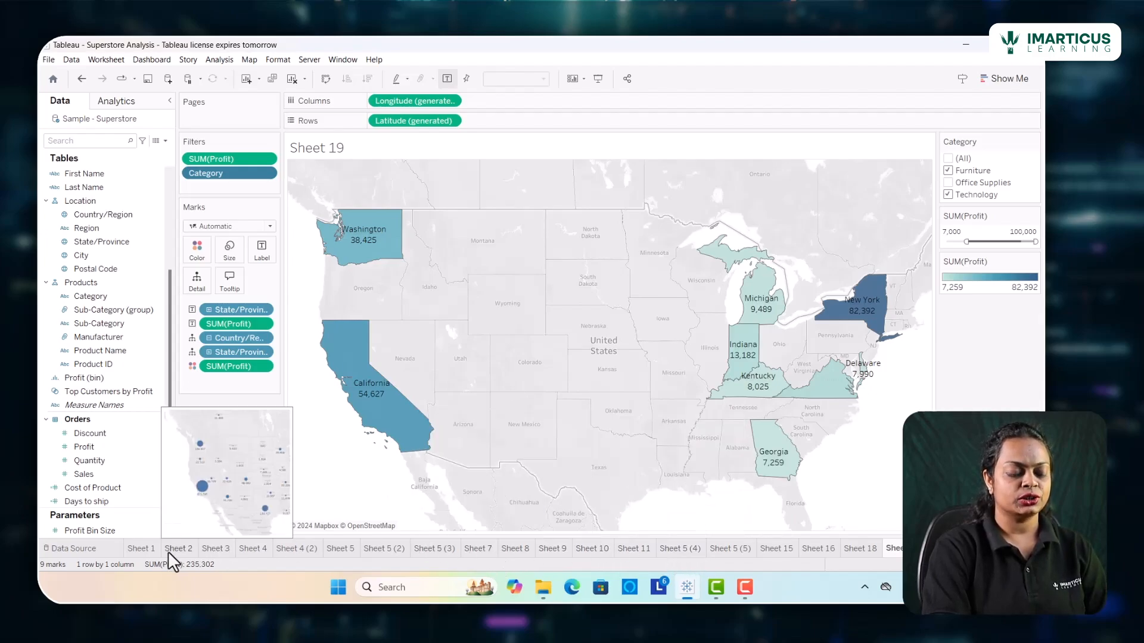
mouse_move(376, 560)
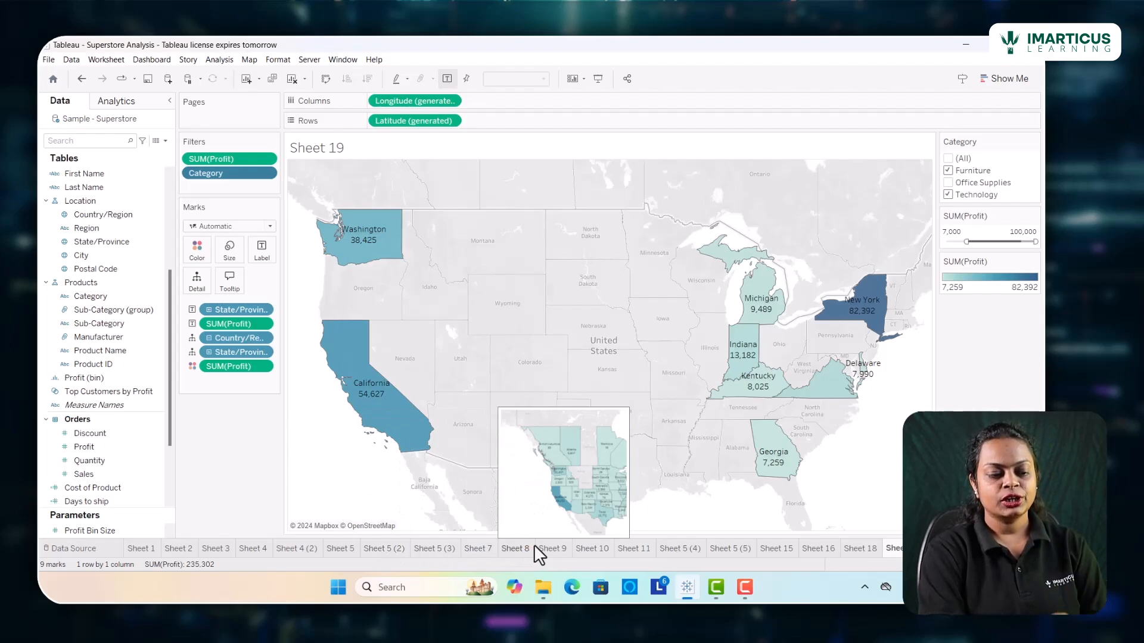
mouse_move(576, 548)
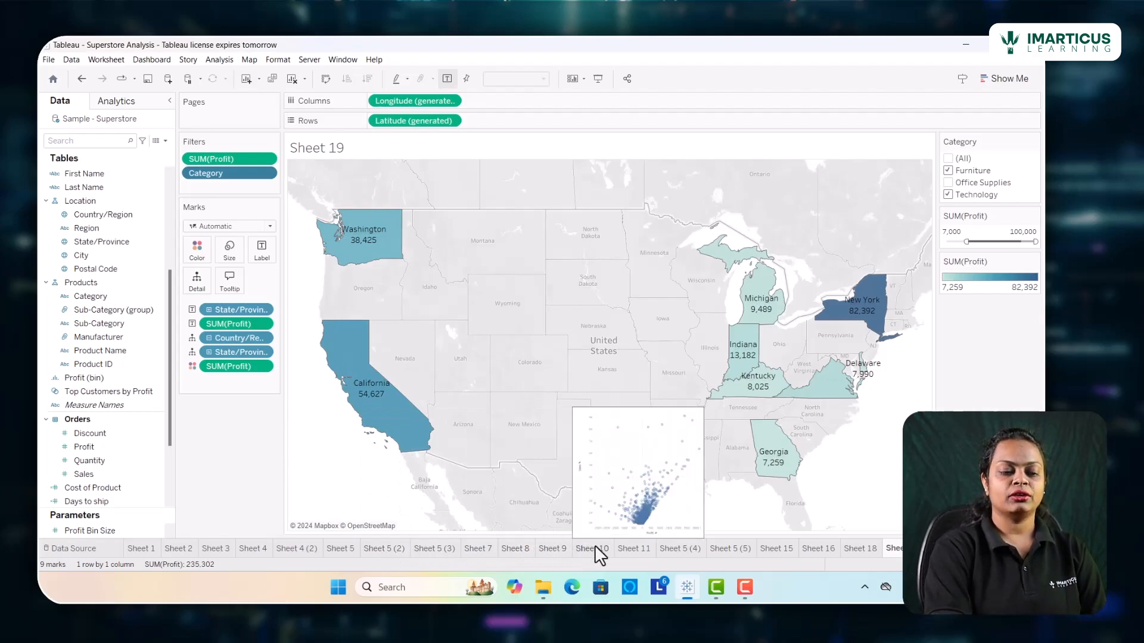
mouse_move(634, 550)
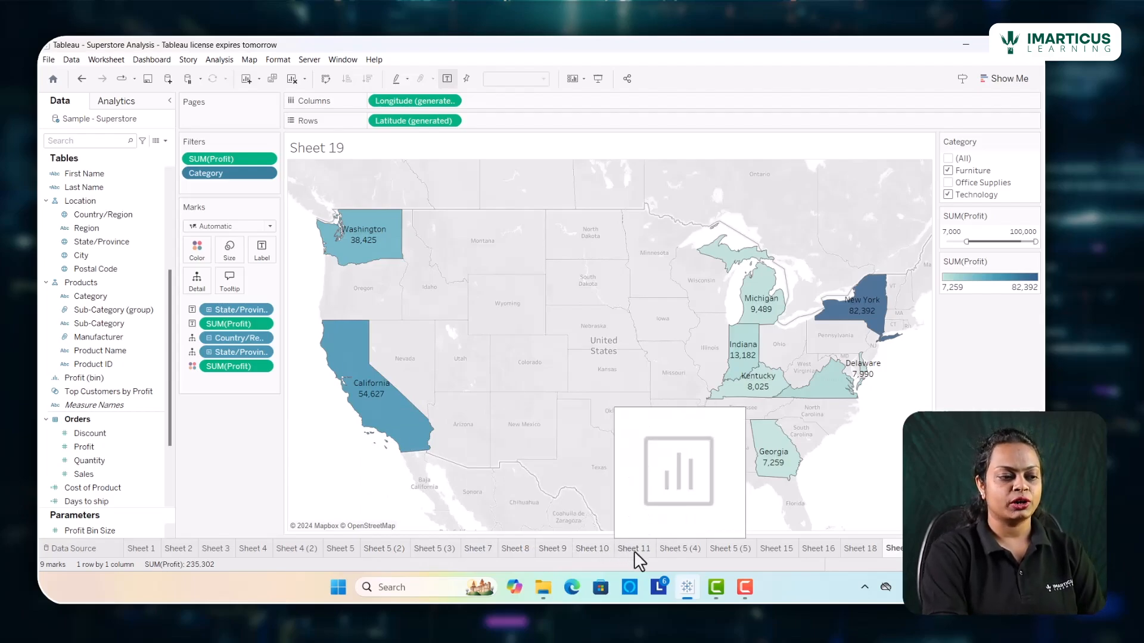
left_click(634, 549)
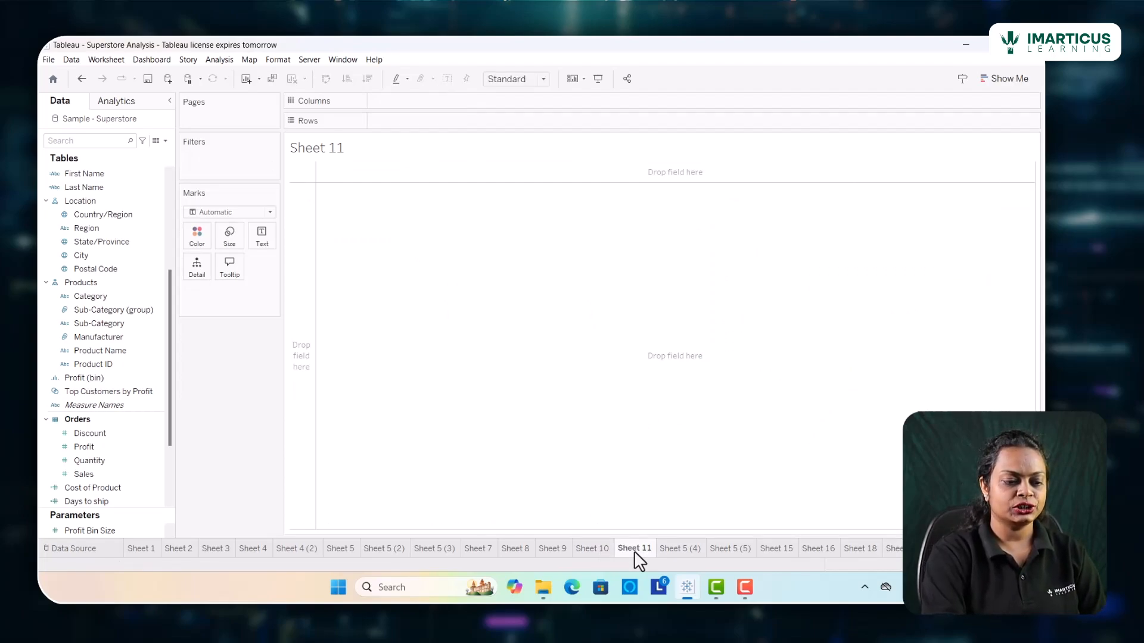
right_click(634, 551)
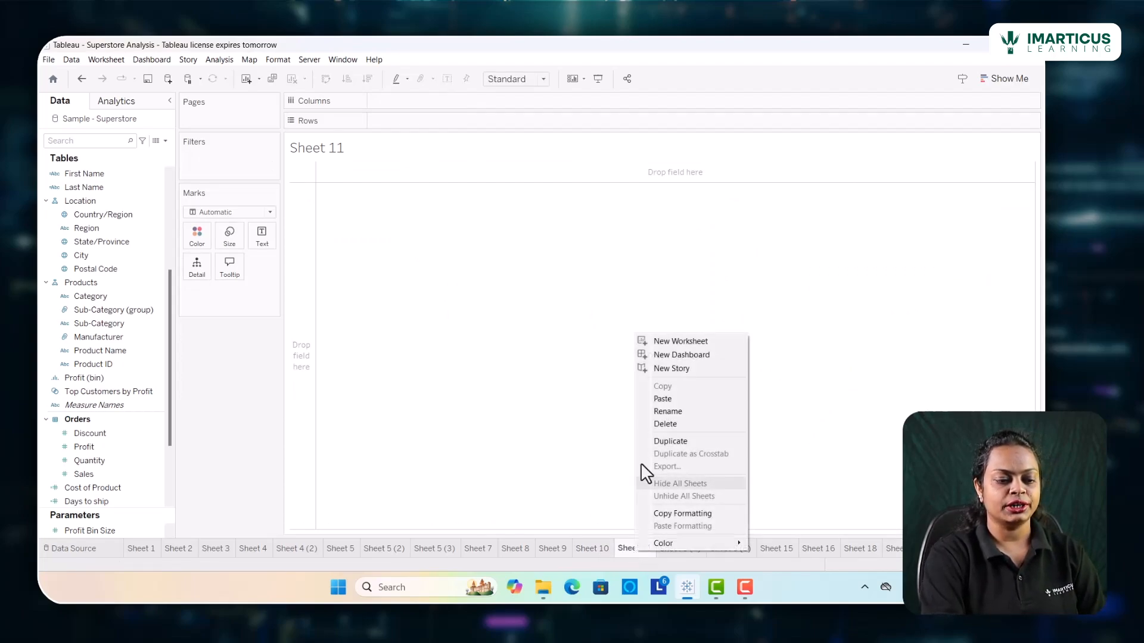
left_click(663, 423)
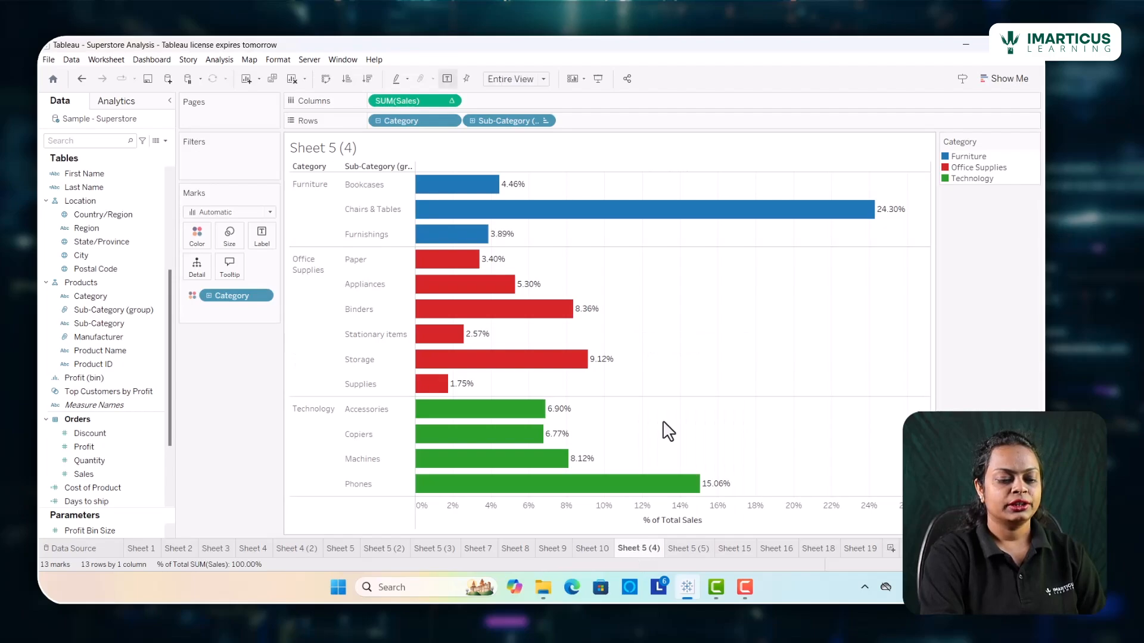
mouse_move(701, 549)
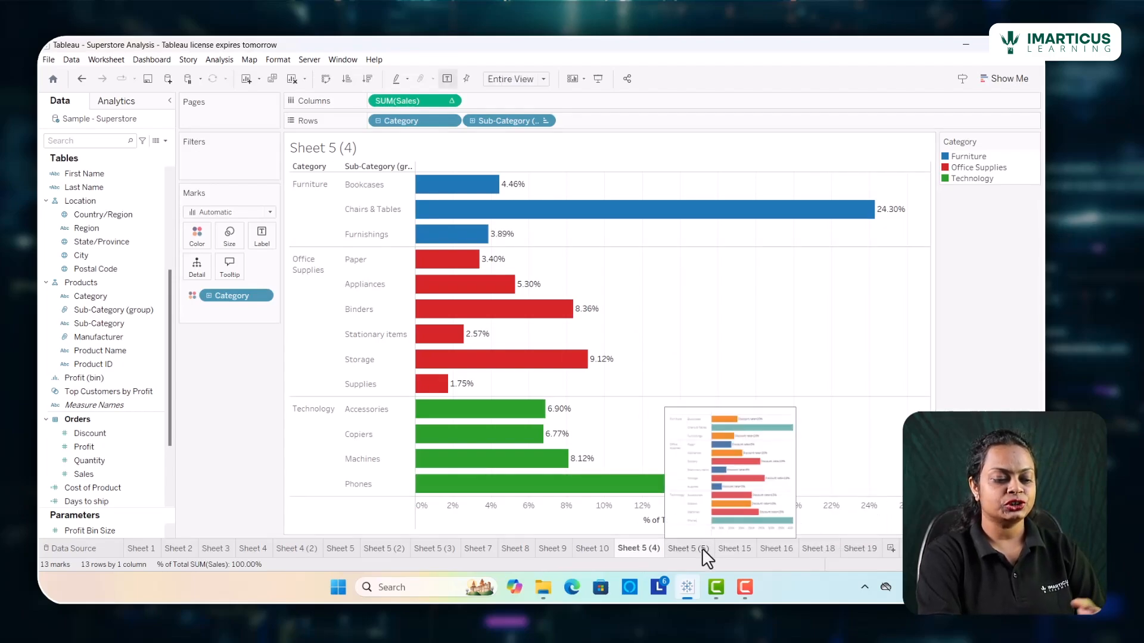
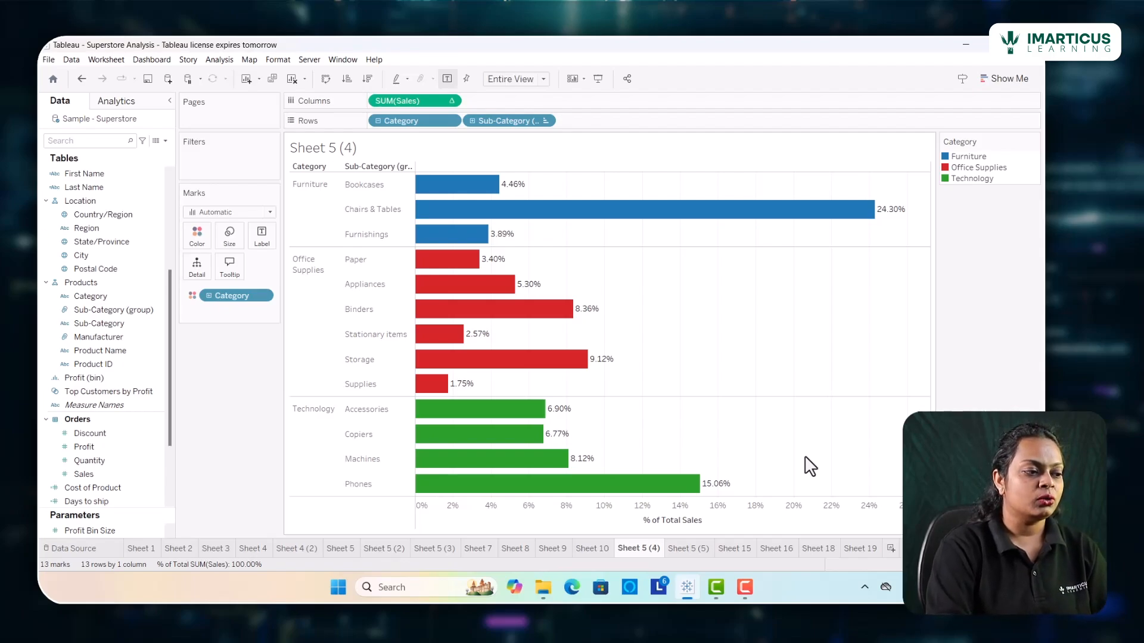
Save a copy of the workbook as "Superstore Analysis _1" in the Tableau Packaged Workbook (*.twbx) format
left_click(49, 61)
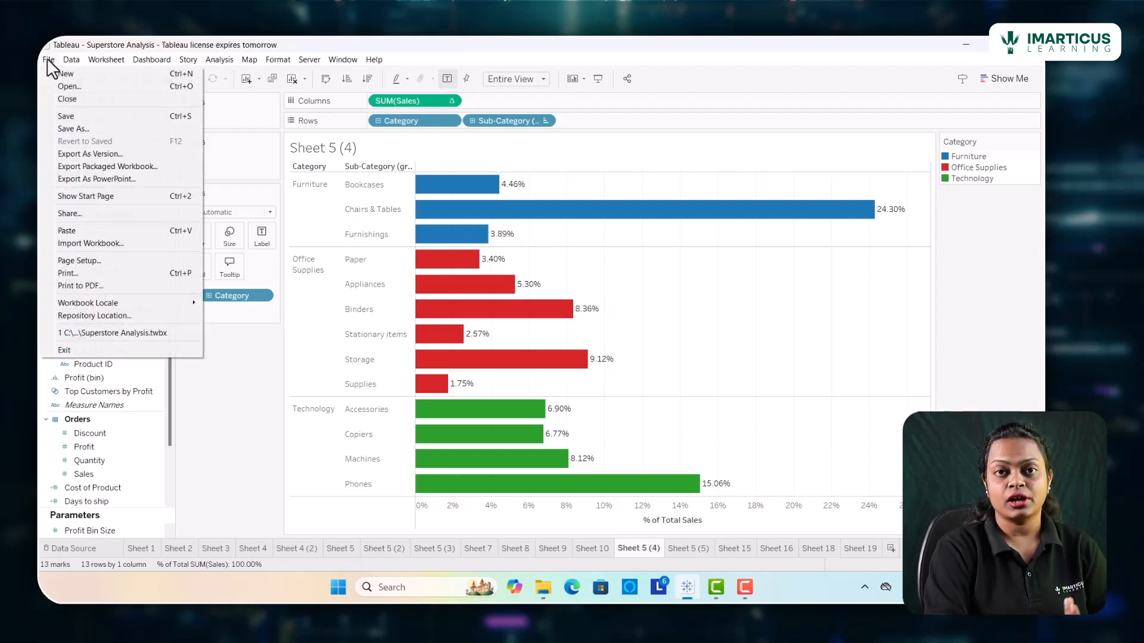
left_click(117, 129)
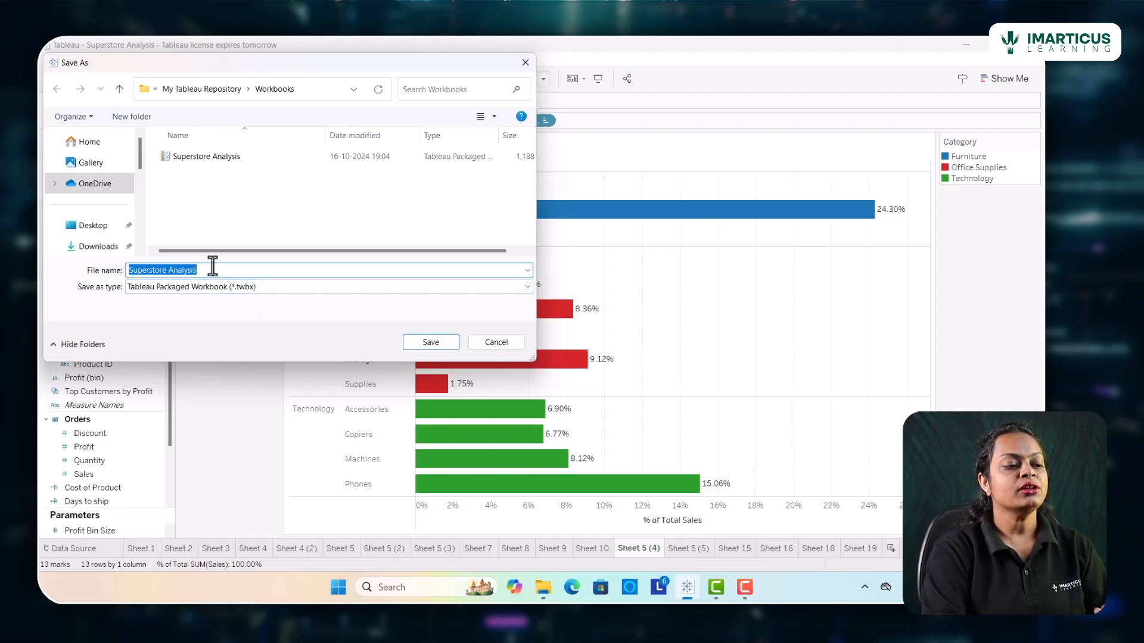
left_click(257, 288)
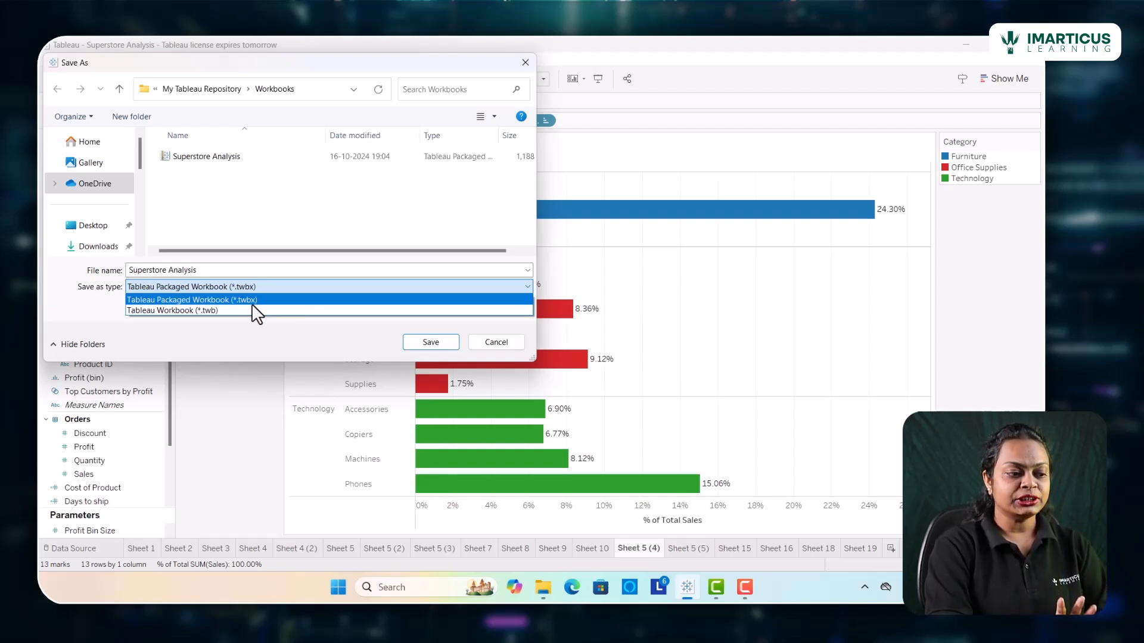
left_click(252, 302)
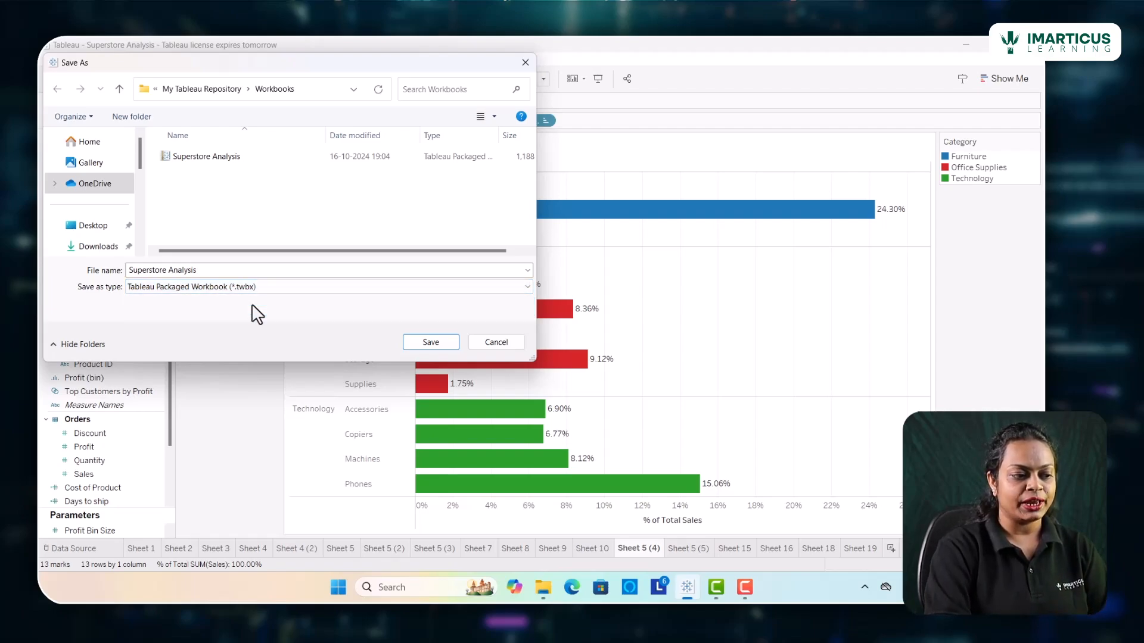
left_click(218, 270)
left_click(219, 270)
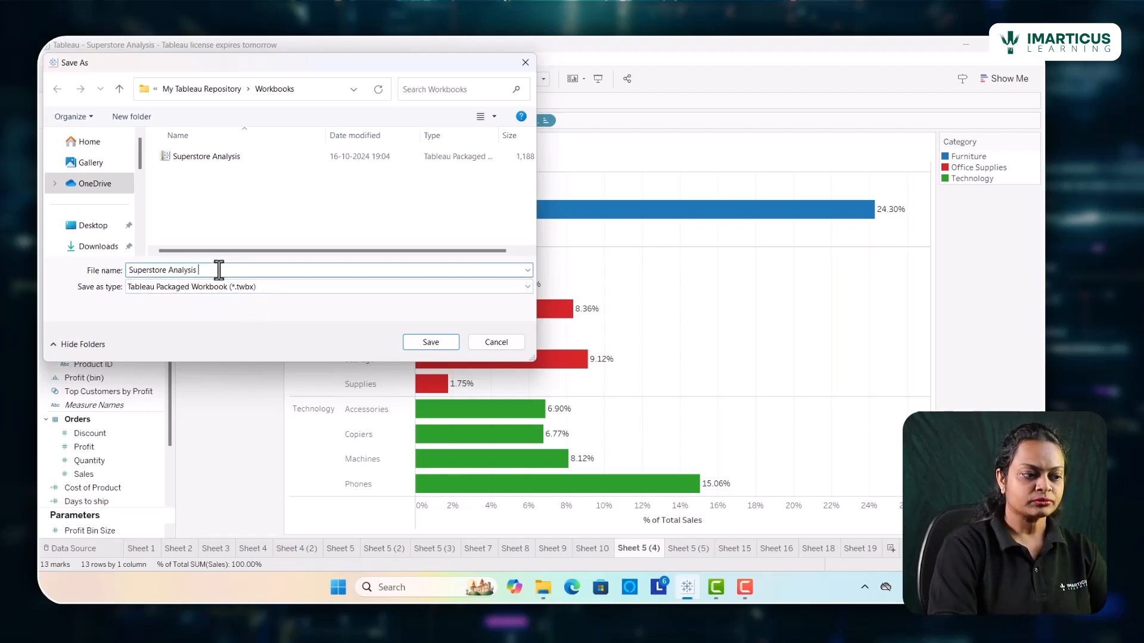
type("_1")
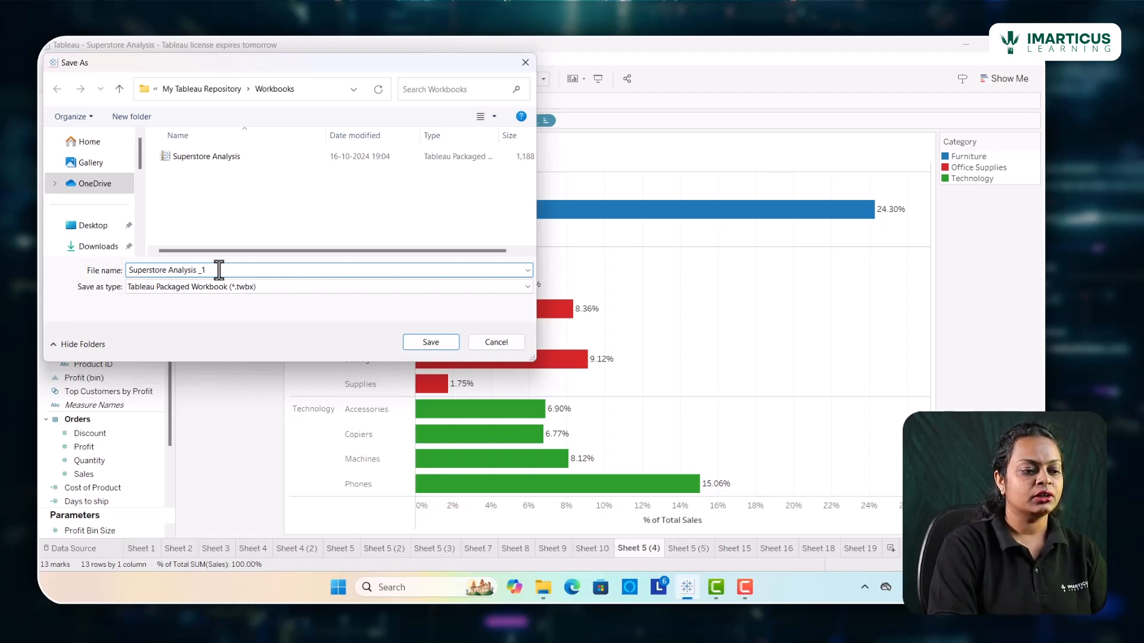
left_click(435, 344)
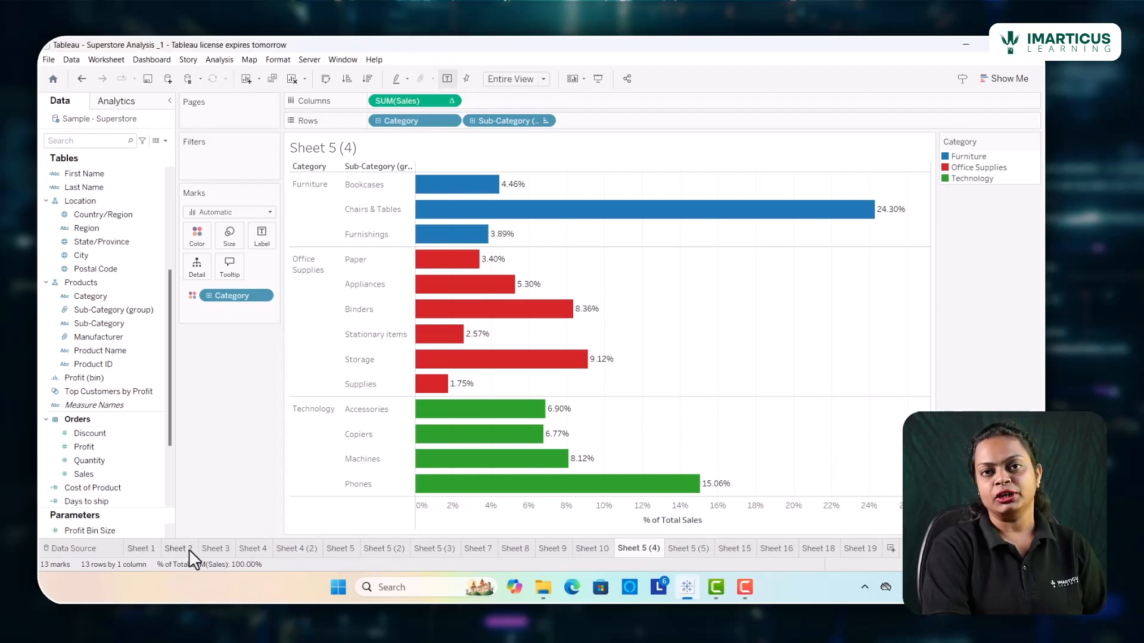
left_click(745, 588)
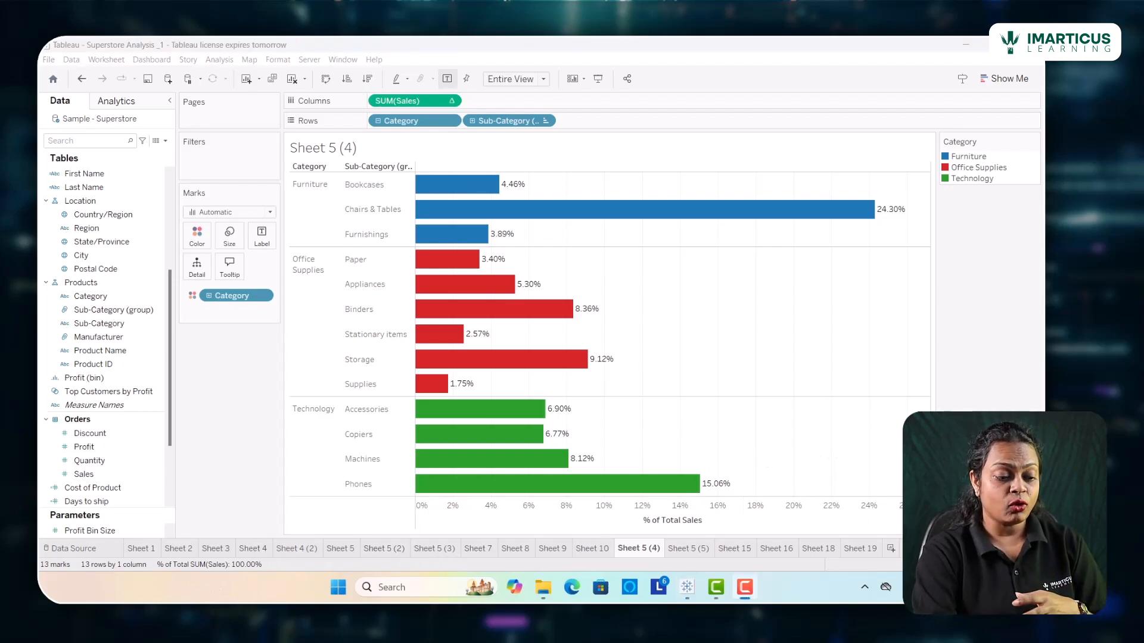